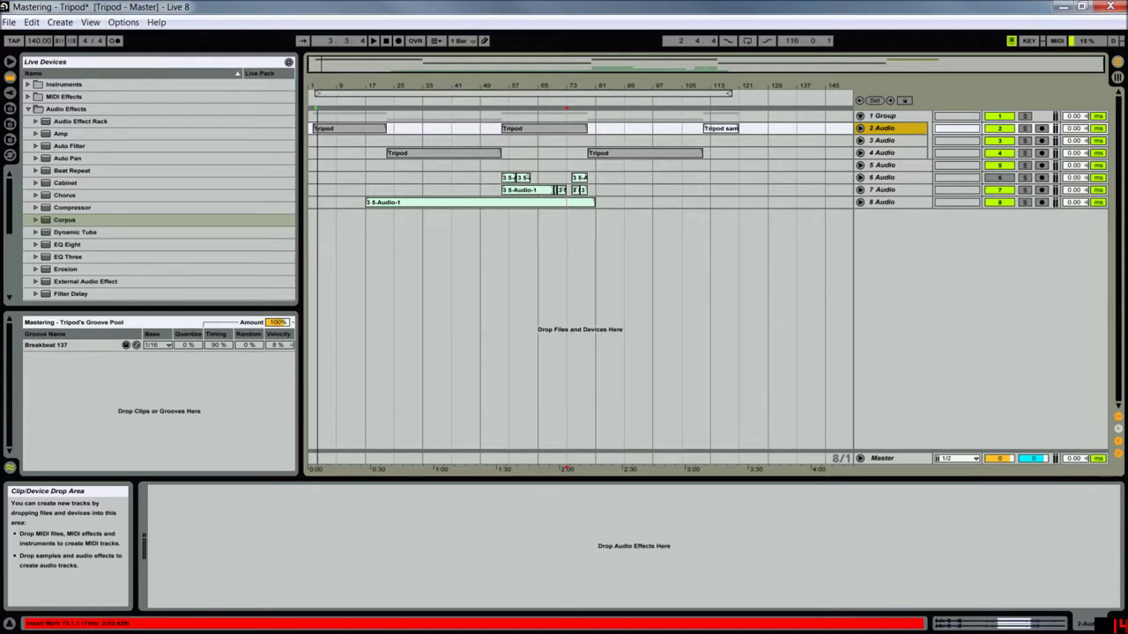
Hide the device browser and show the whole arrangement across the wider view
drag(344, 65, 344, 220)
key(minus)
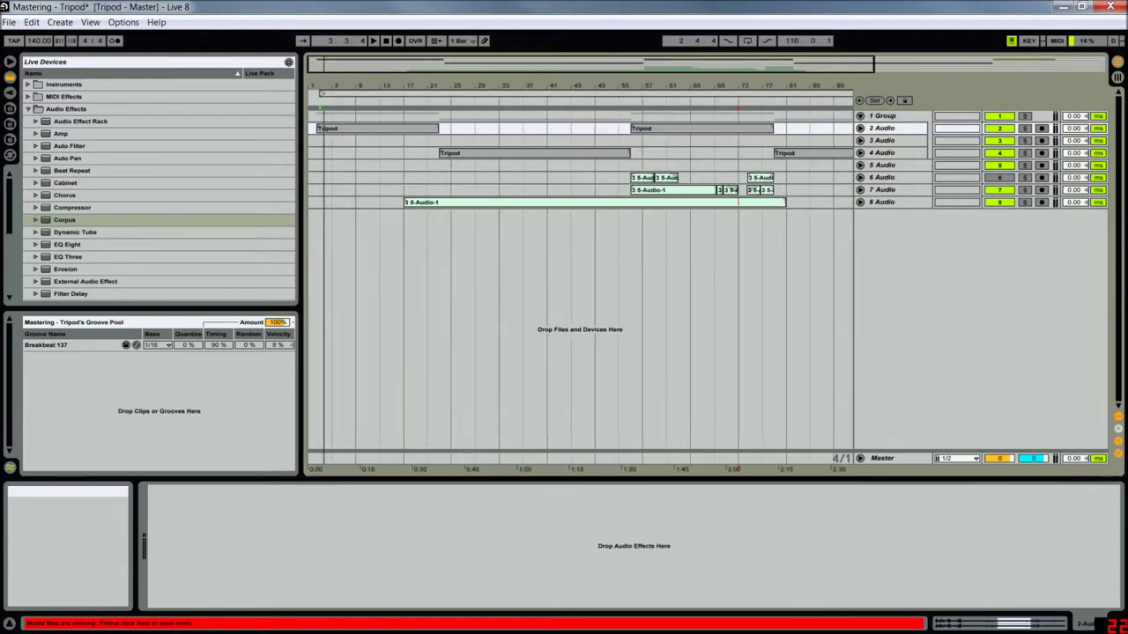
click(9, 62)
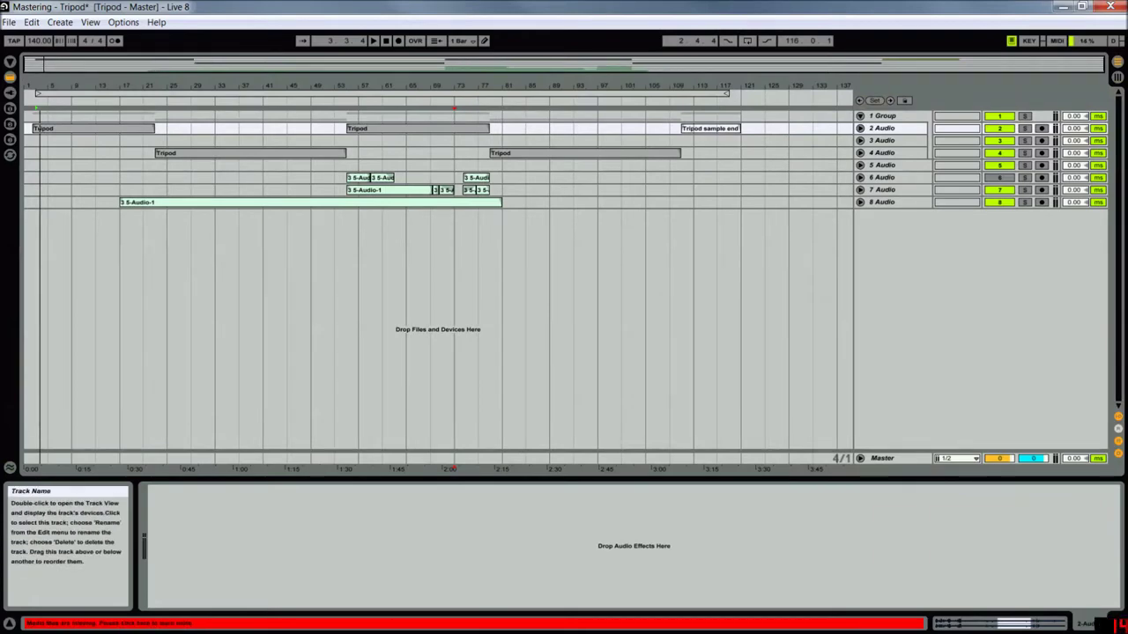
Insert an extra audio track below 8 Audio and delete it again
right_click(915, 236)
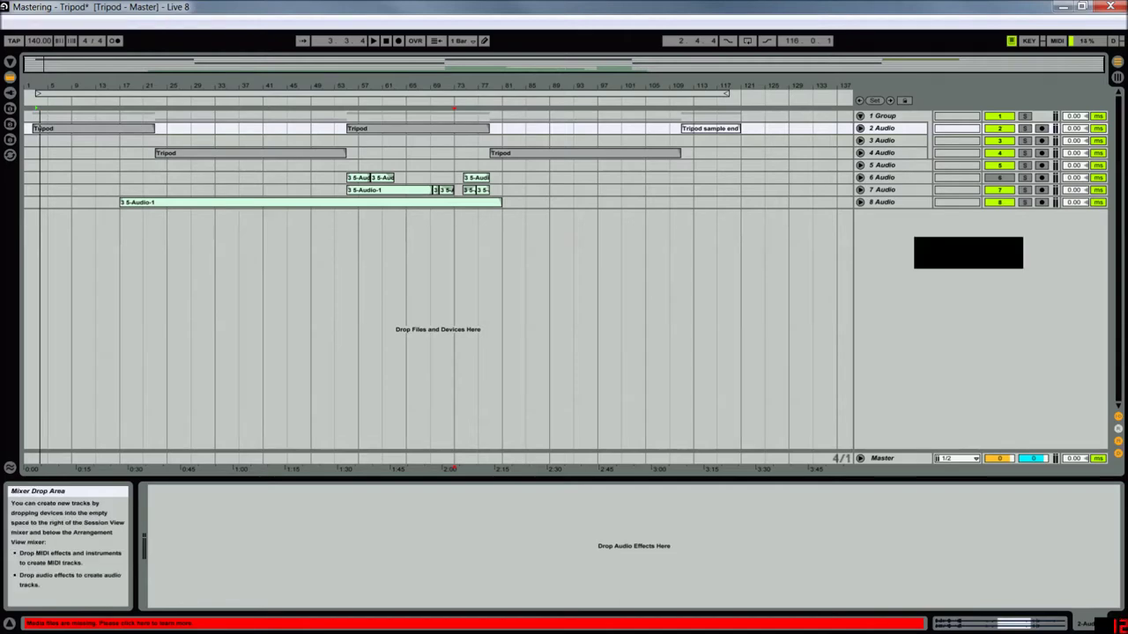
click(943, 242)
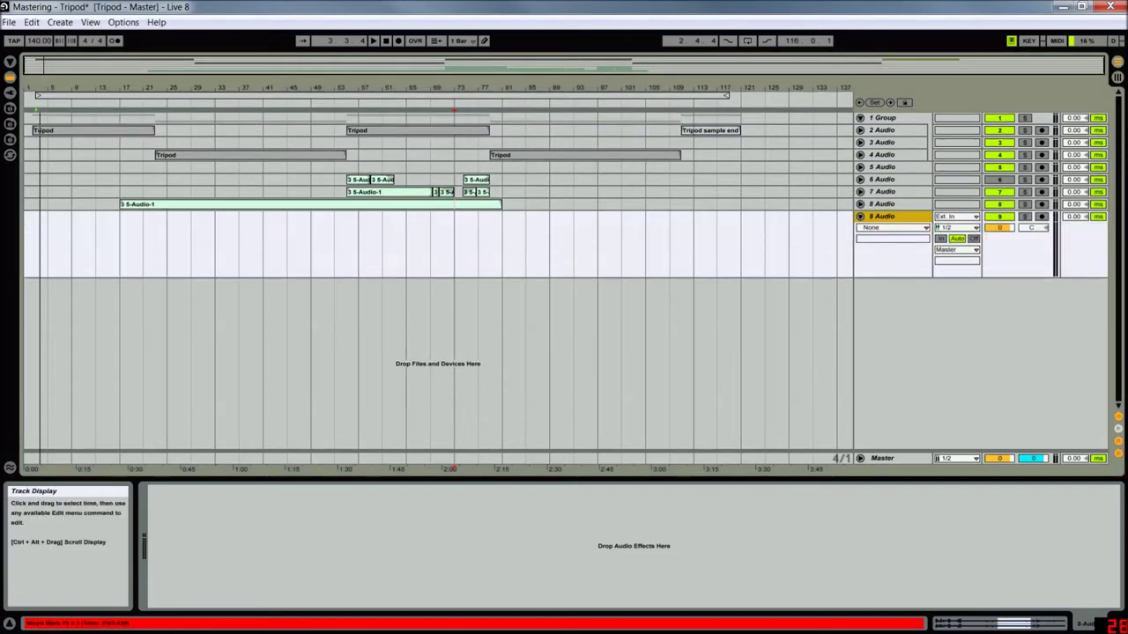
drag(120, 243, 717, 243)
click(669, 243)
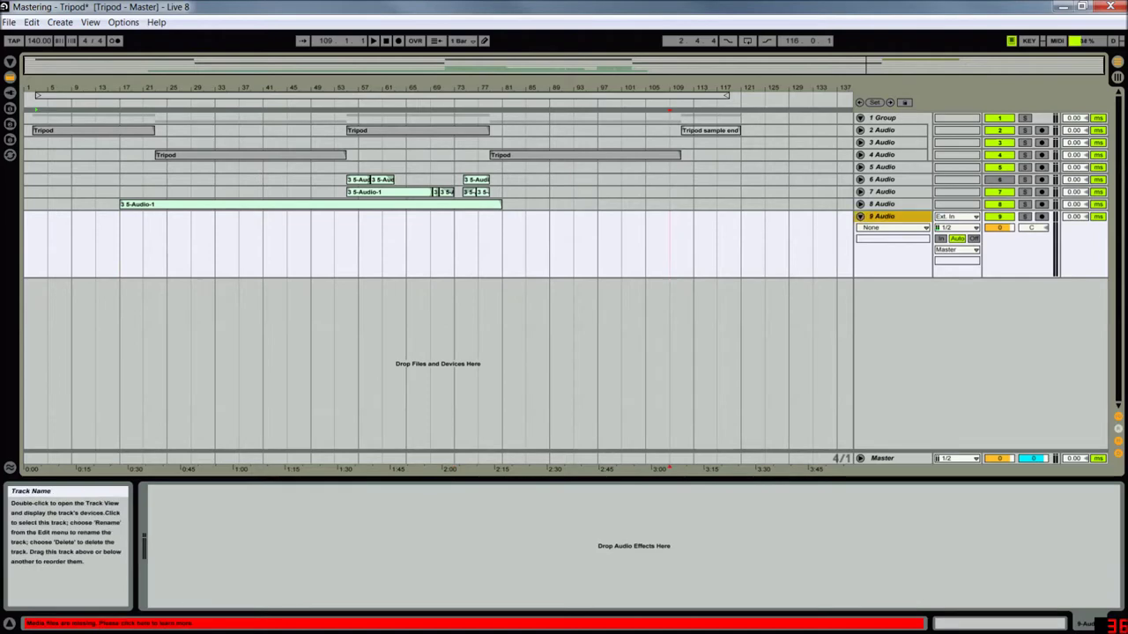
key(Delete)
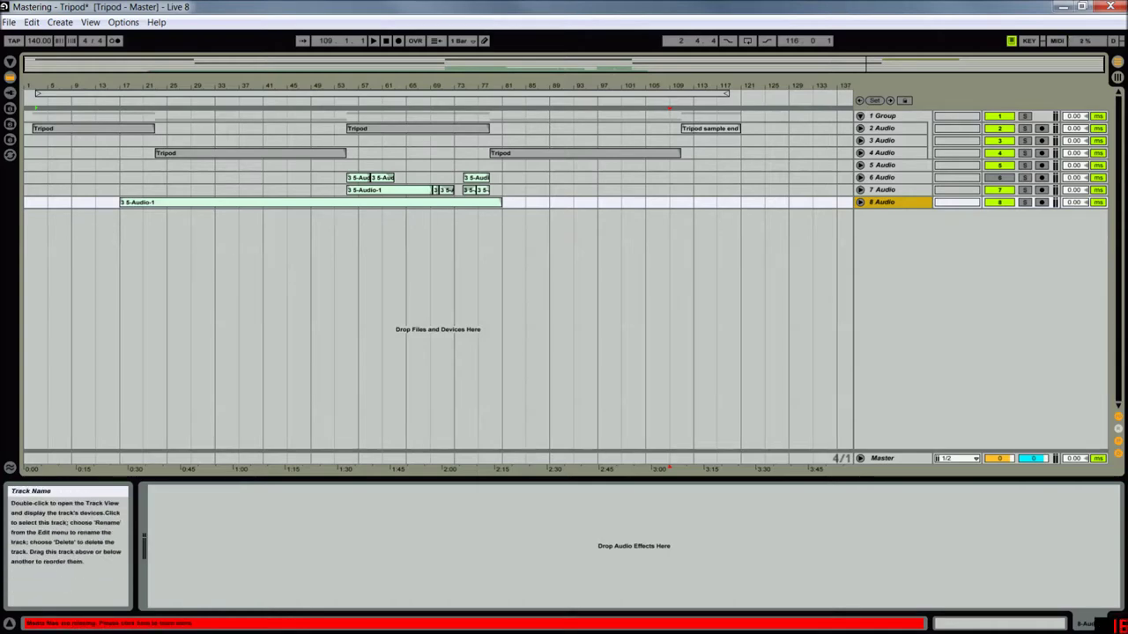
Delete the empty 3 Audio track from the group
click(889, 140)
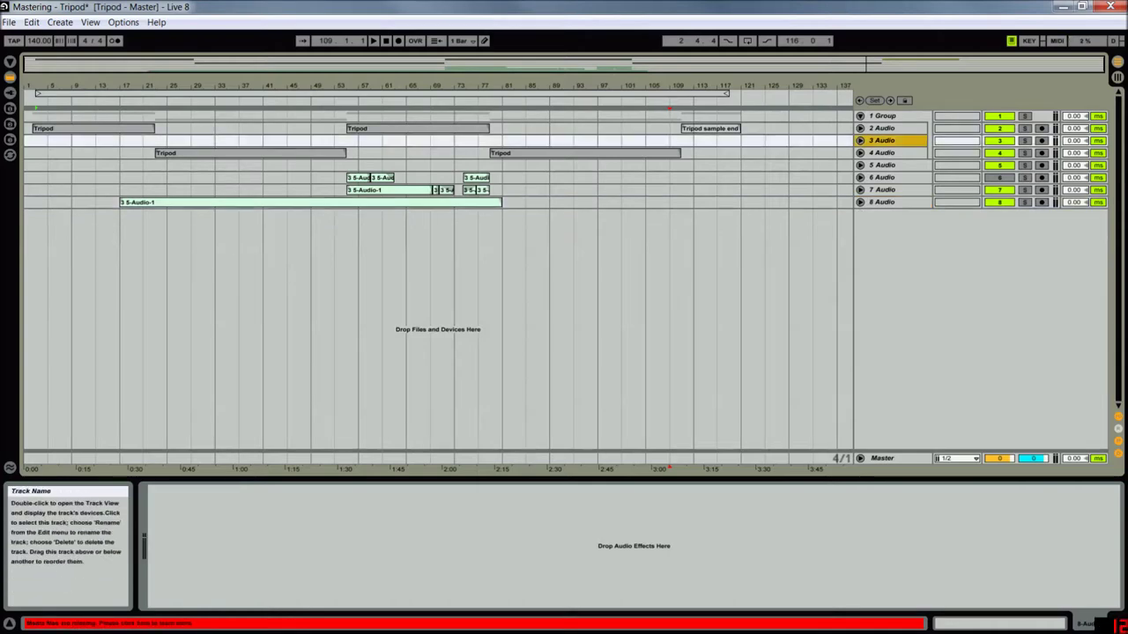
click(181, 140)
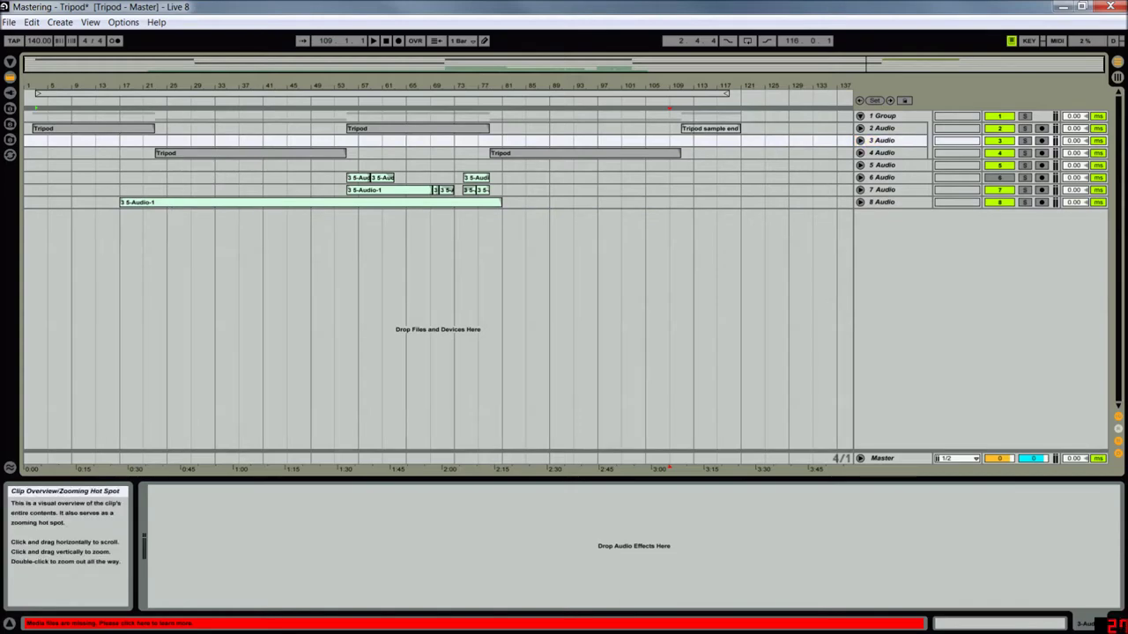
click(881, 152)
click(886, 140)
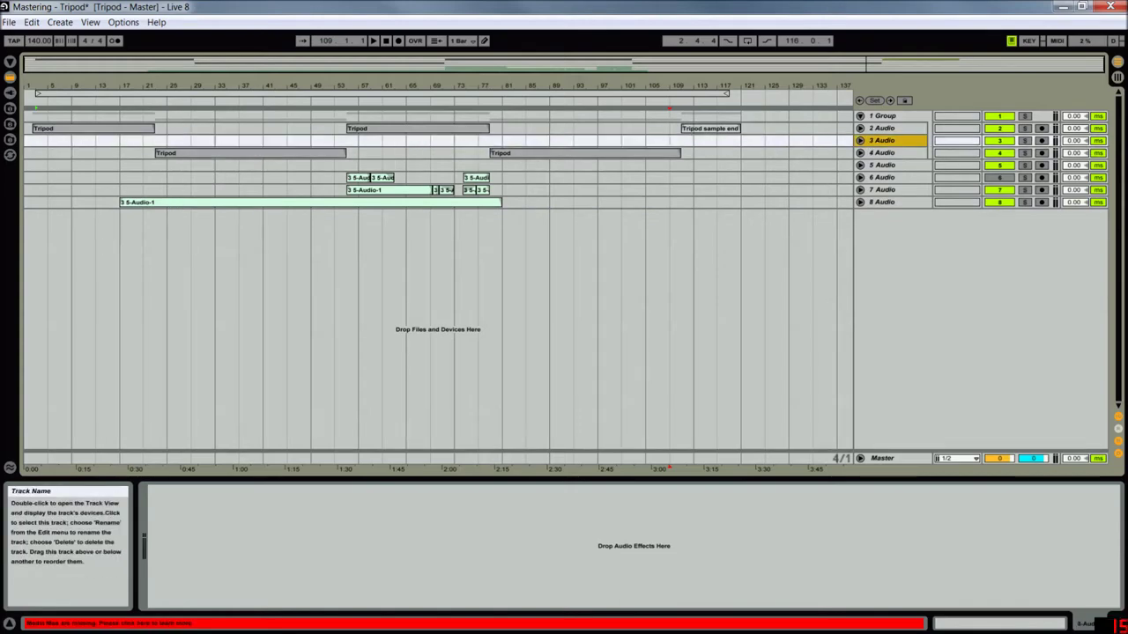
key(Delete)
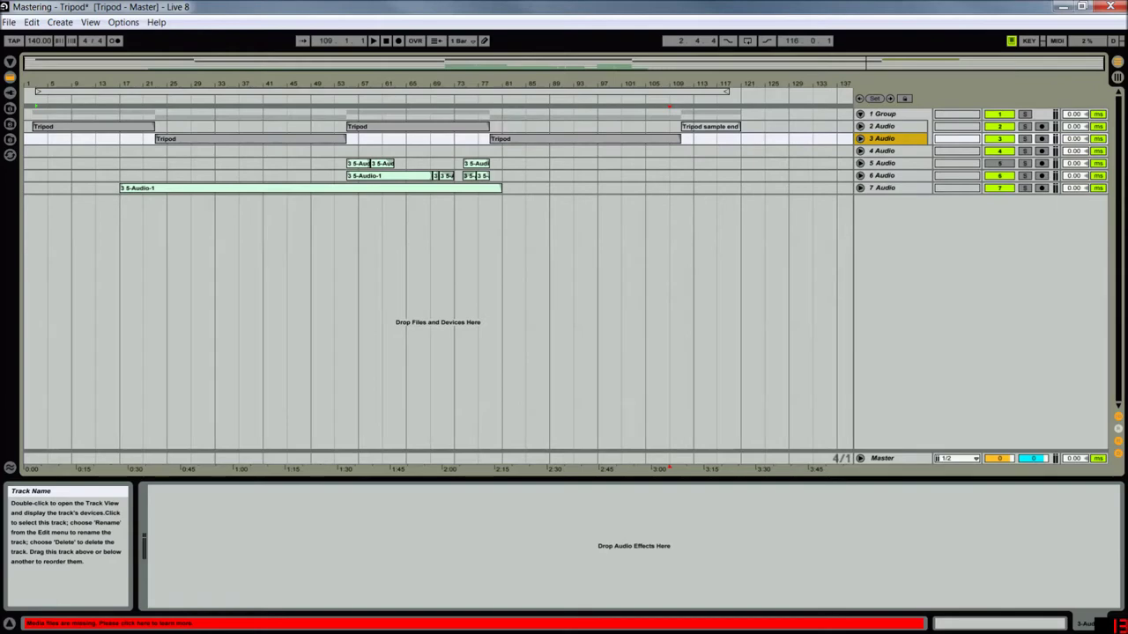
Play the arrangement from the start of the first Tripod clip on 2 Audio
click(886, 126)
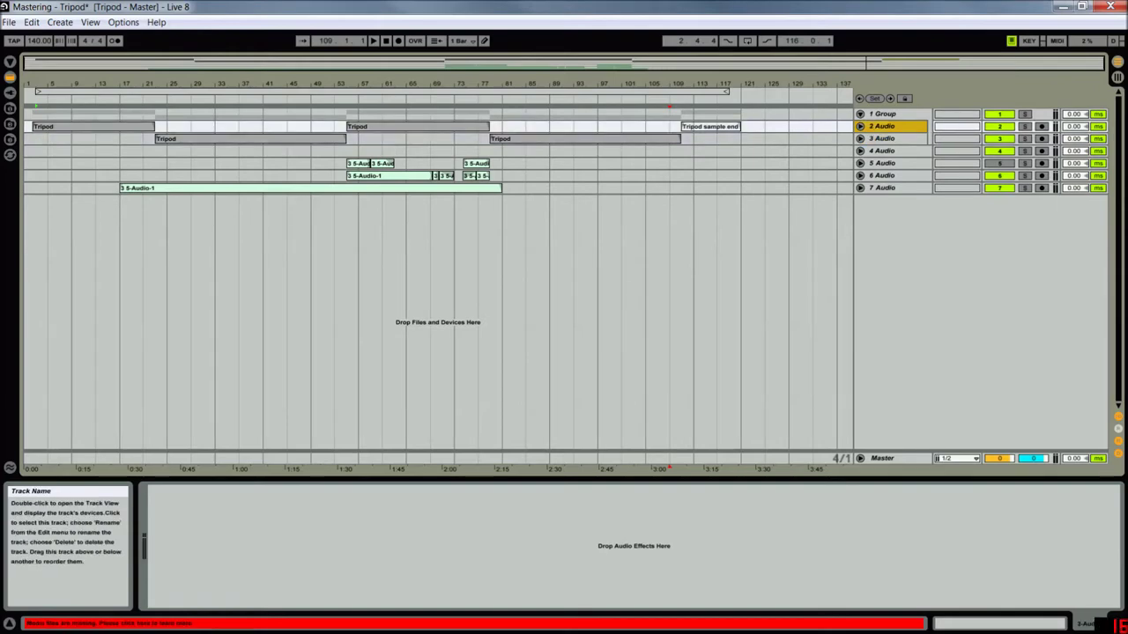
click(213, 205)
click(47, 204)
click(36, 105)
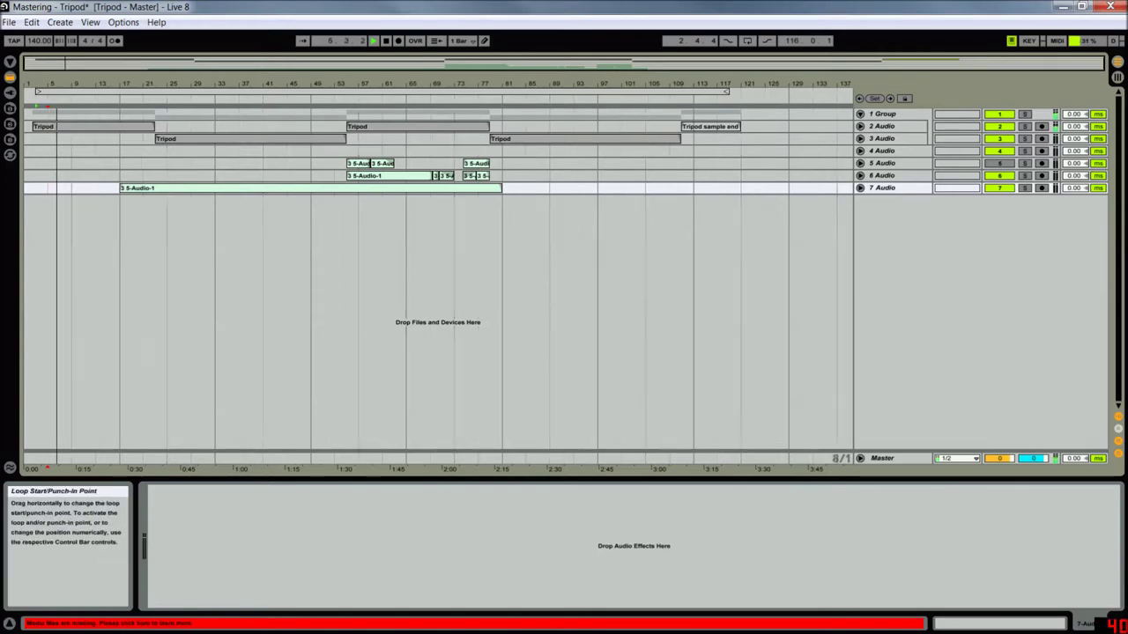
Move the loop start to bar 23, play briefly from there and stop
drag(37, 91, 157, 91)
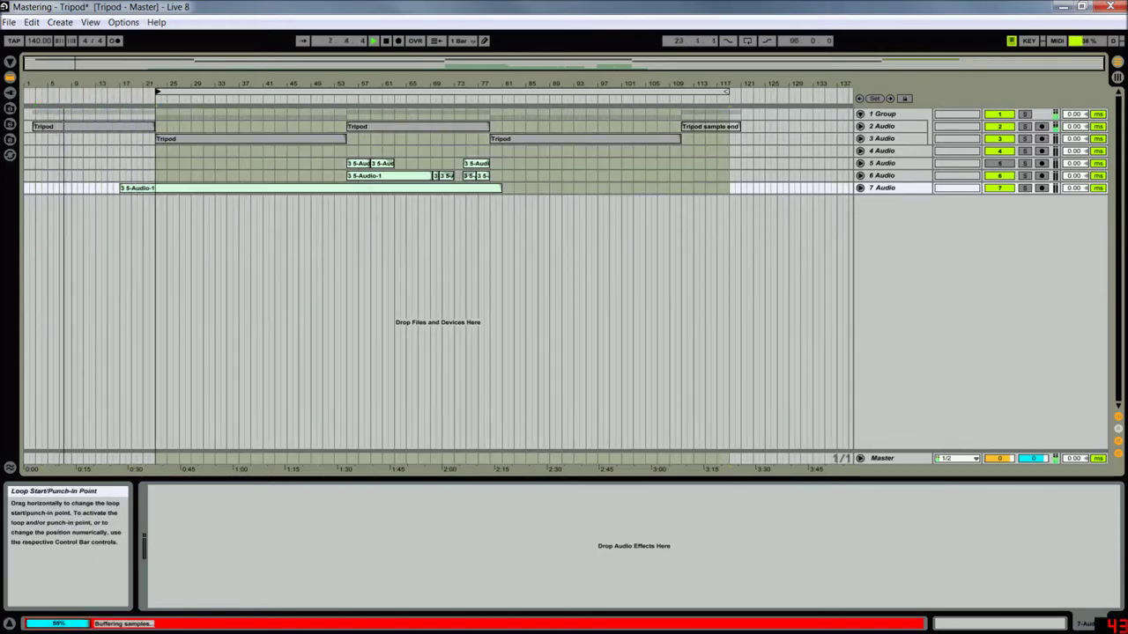
click(156, 103)
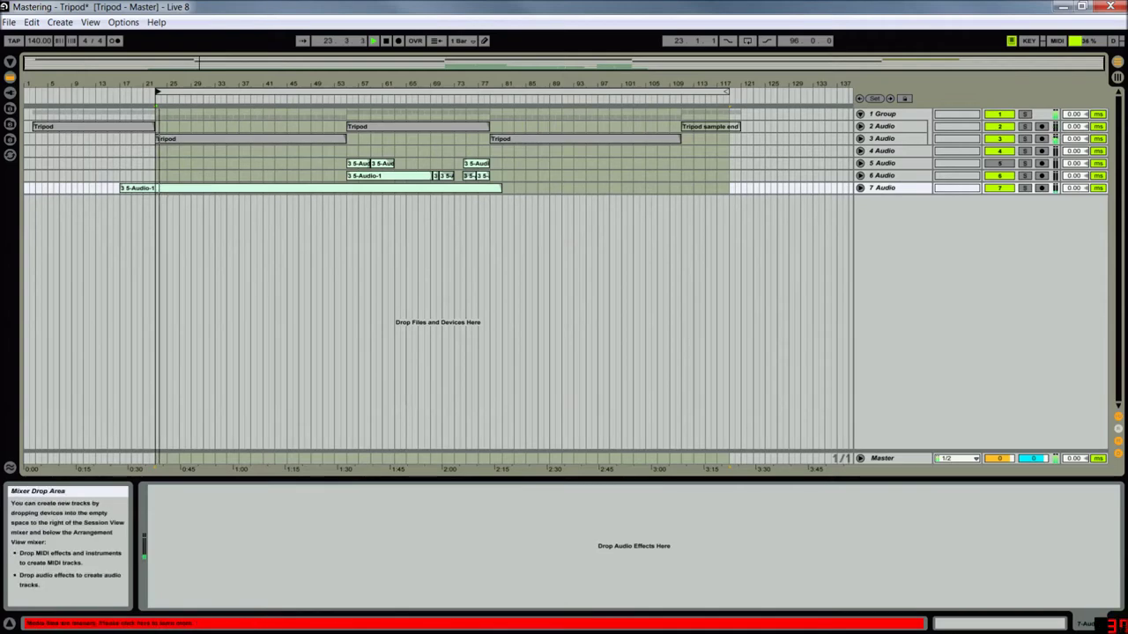
key(space)
Unfold the 2 Audio and 3 Audio tracks to compare their waveforms, and fold both again
click(892, 126)
shift+click(891, 138)
key(u)
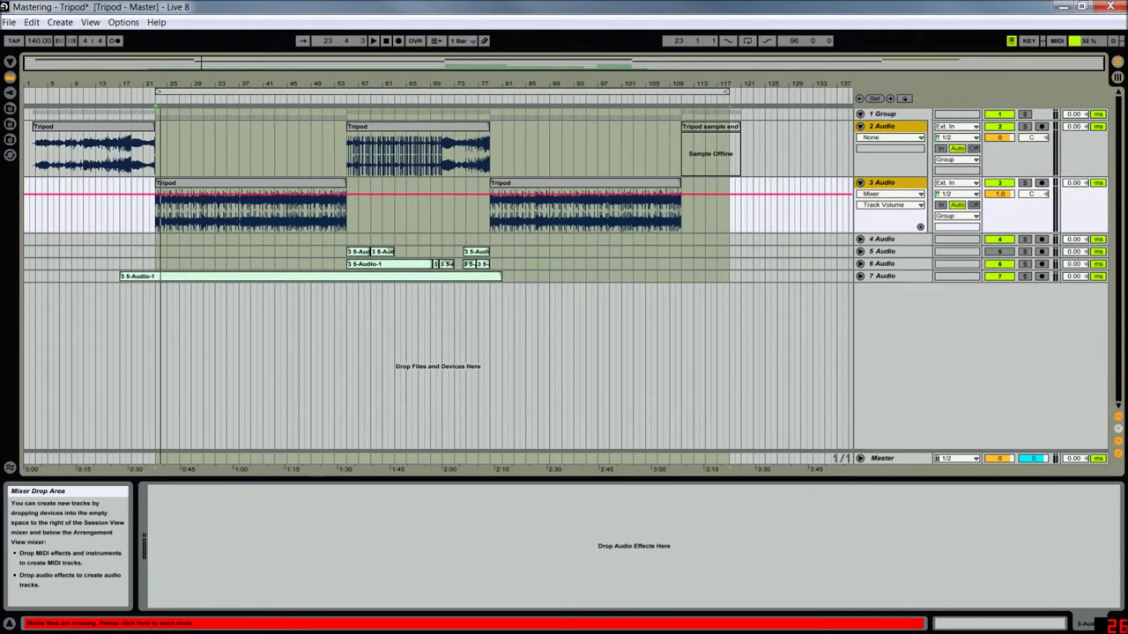
click(892, 126)
click(830, 151)
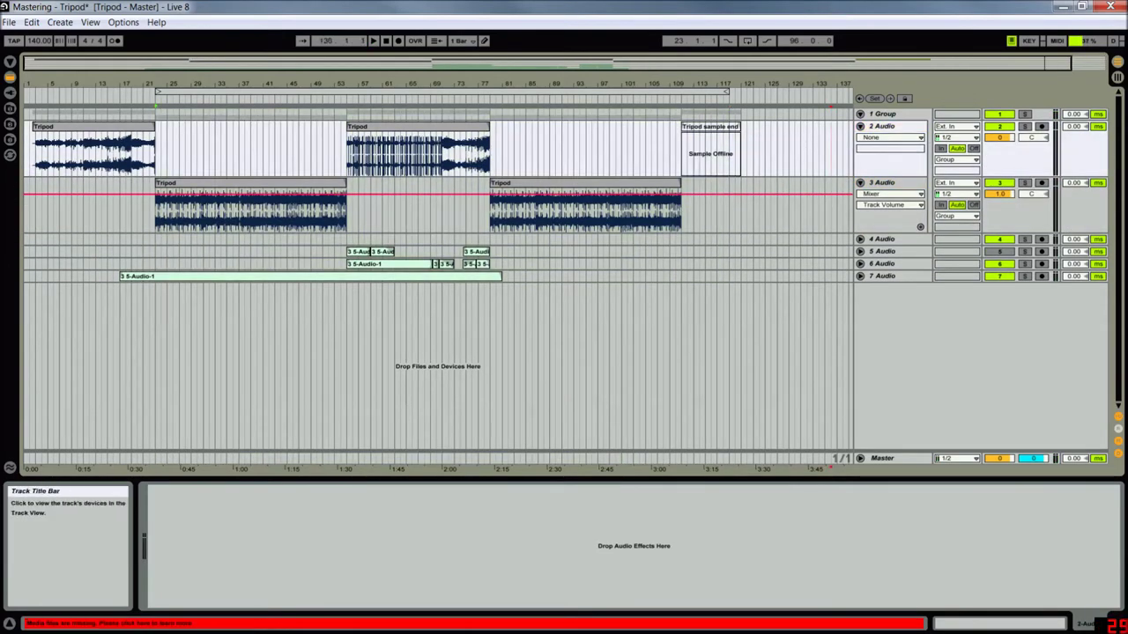
click(891, 182)
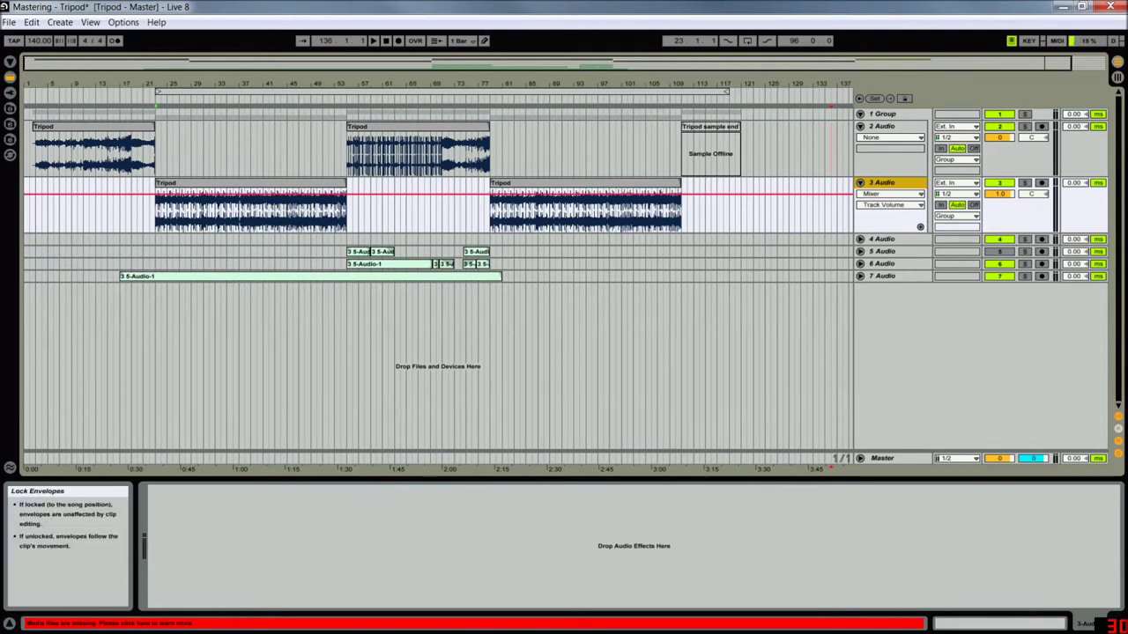
click(859, 182)
click(860, 126)
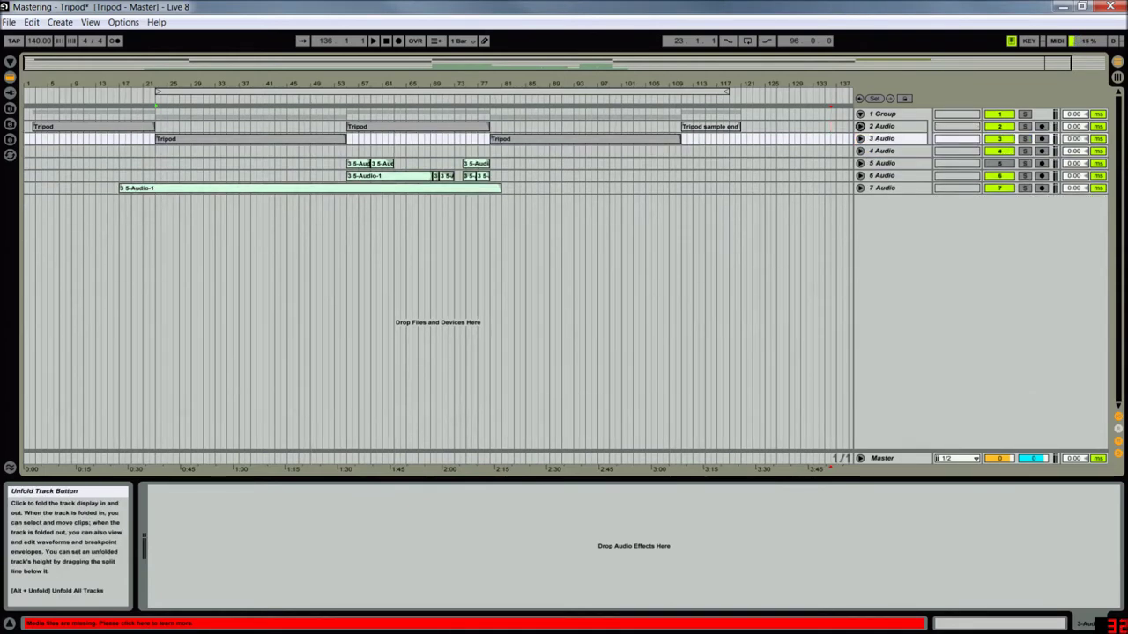
Widen the arrangement grid to 4/1
key(ctrl+2)
key(ctrl+2)
click(334, 202)
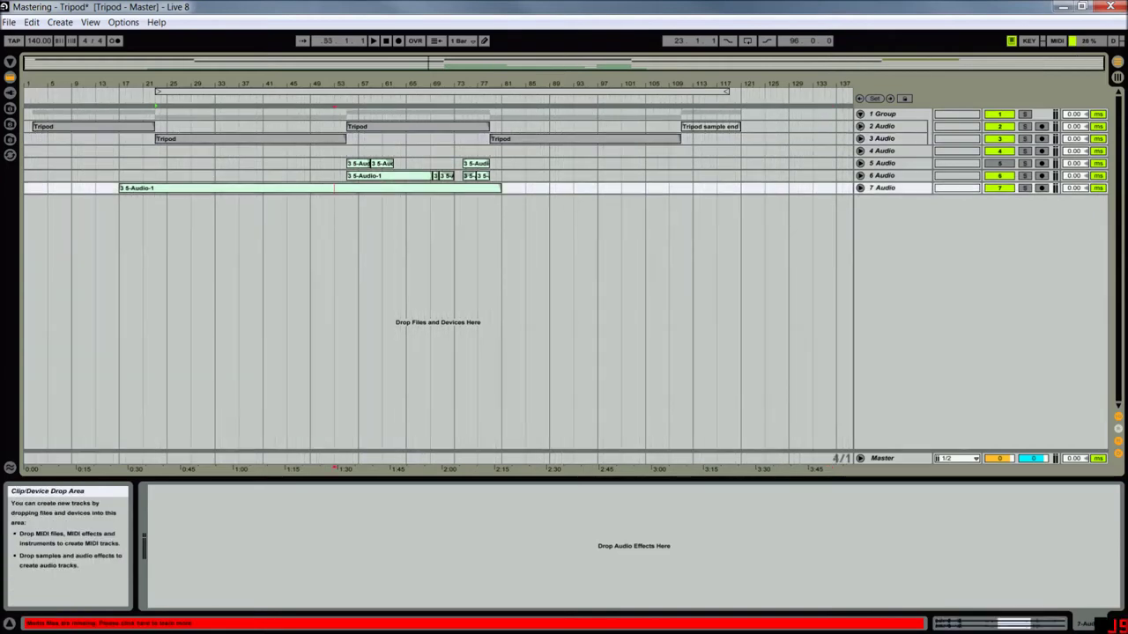
Review the effect devices on the 5 Audio, 6 Audio and 7 Audio tracks
click(890, 163)
click(890, 175)
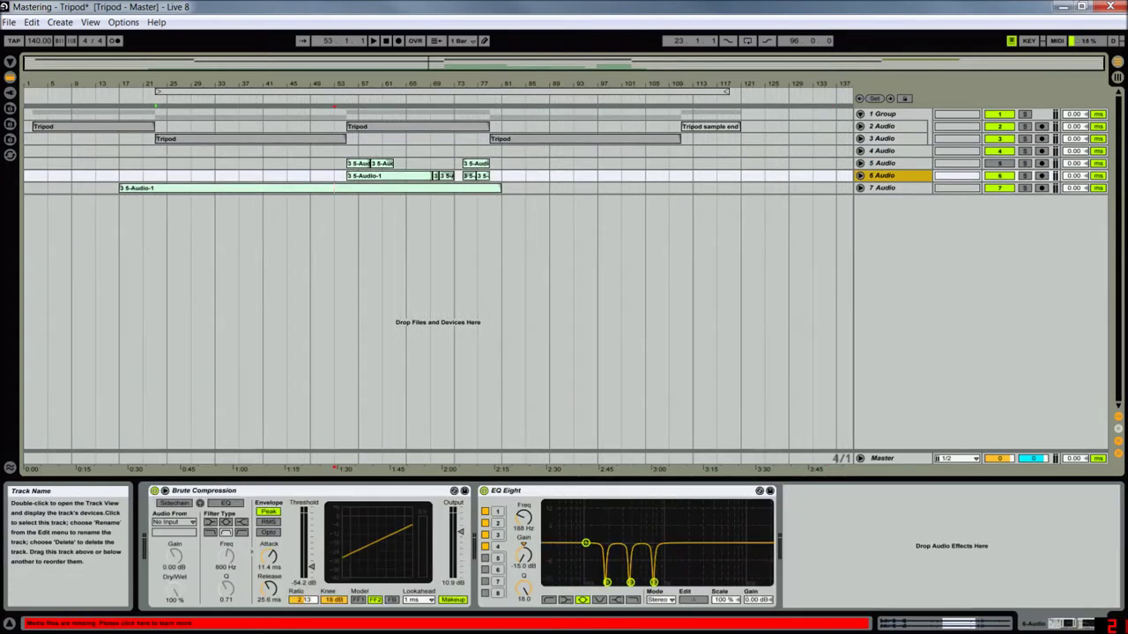
click(890, 187)
key(Up)
key(Up)
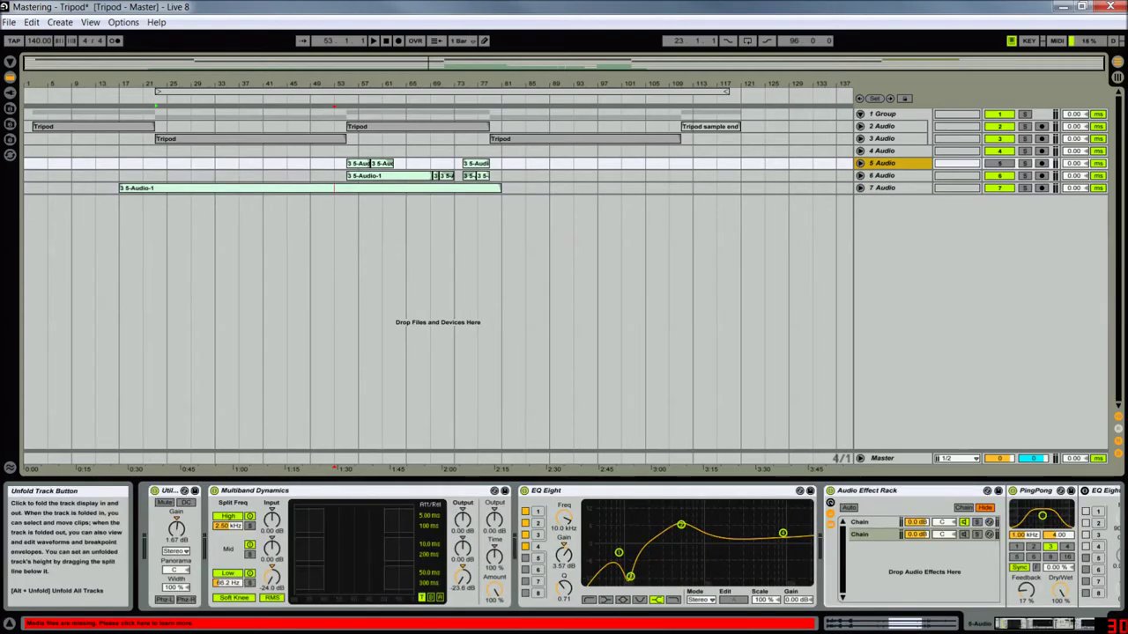
Audition the 7 Audio track in solo with its waveform unfolded, and restore its unsoloed, folded state
click(999, 188)
click(1025, 188)
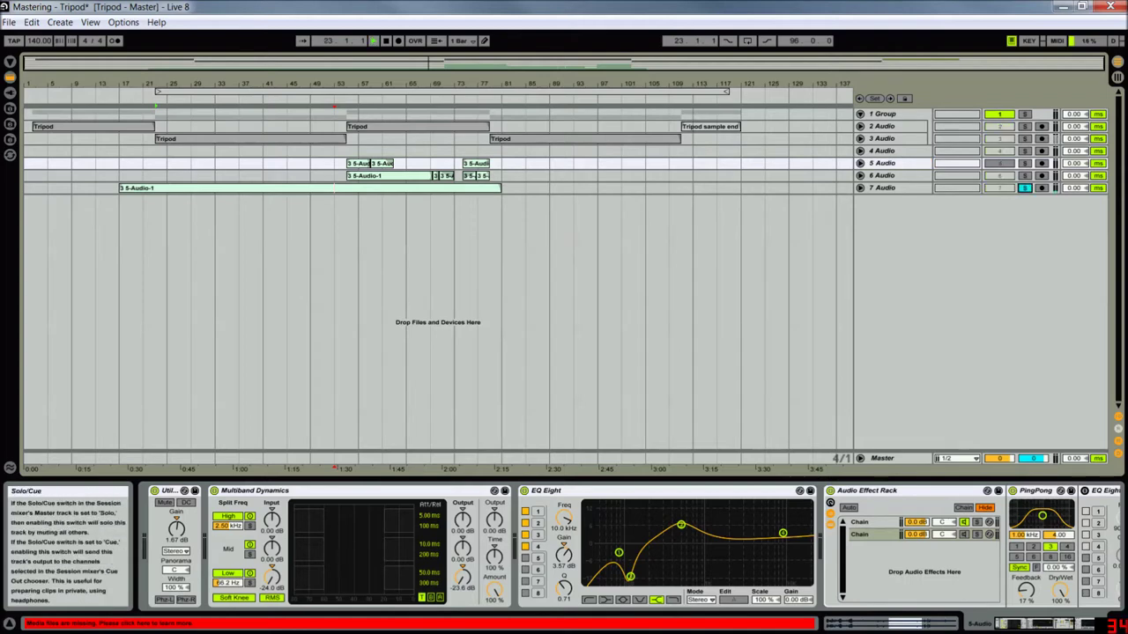
key(space)
click(890, 187)
click(859, 188)
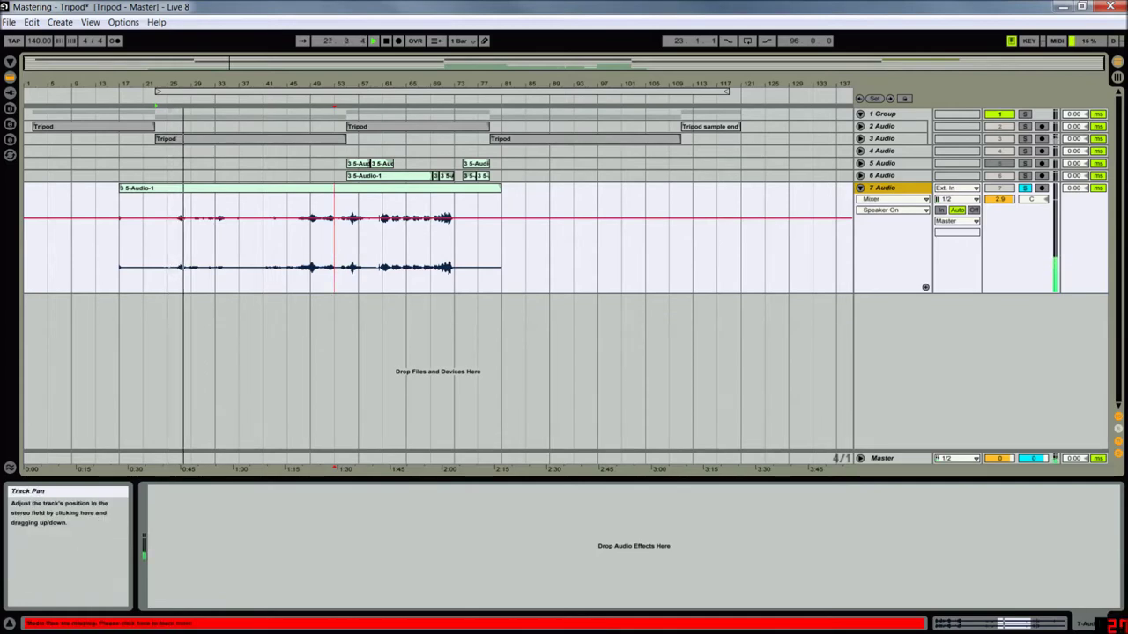
key(space)
click(1023, 188)
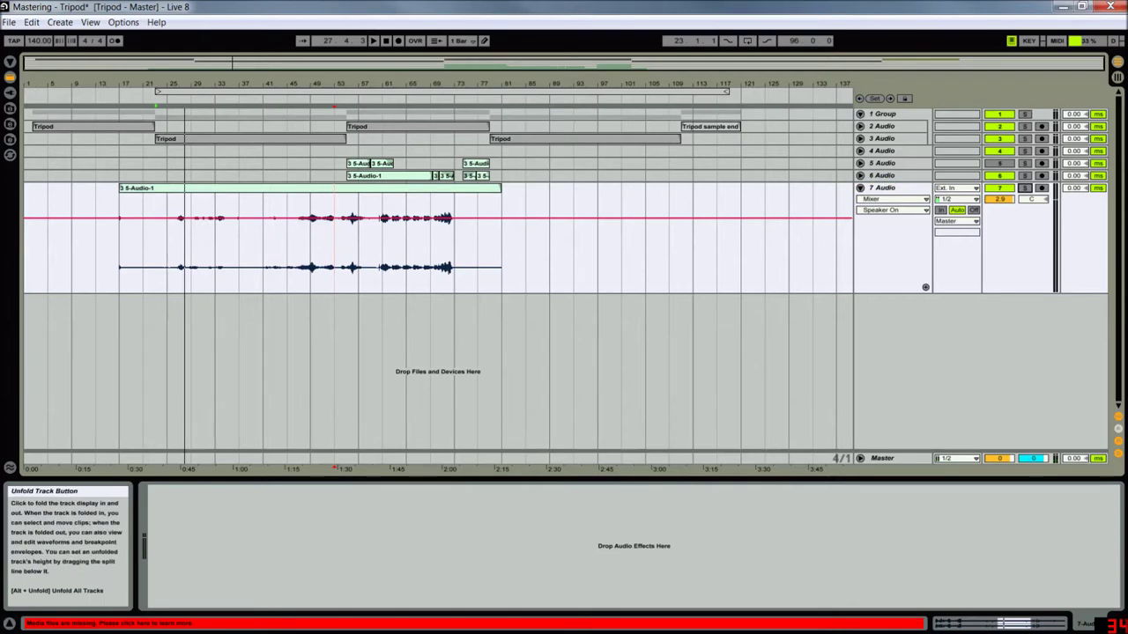
click(859, 188)
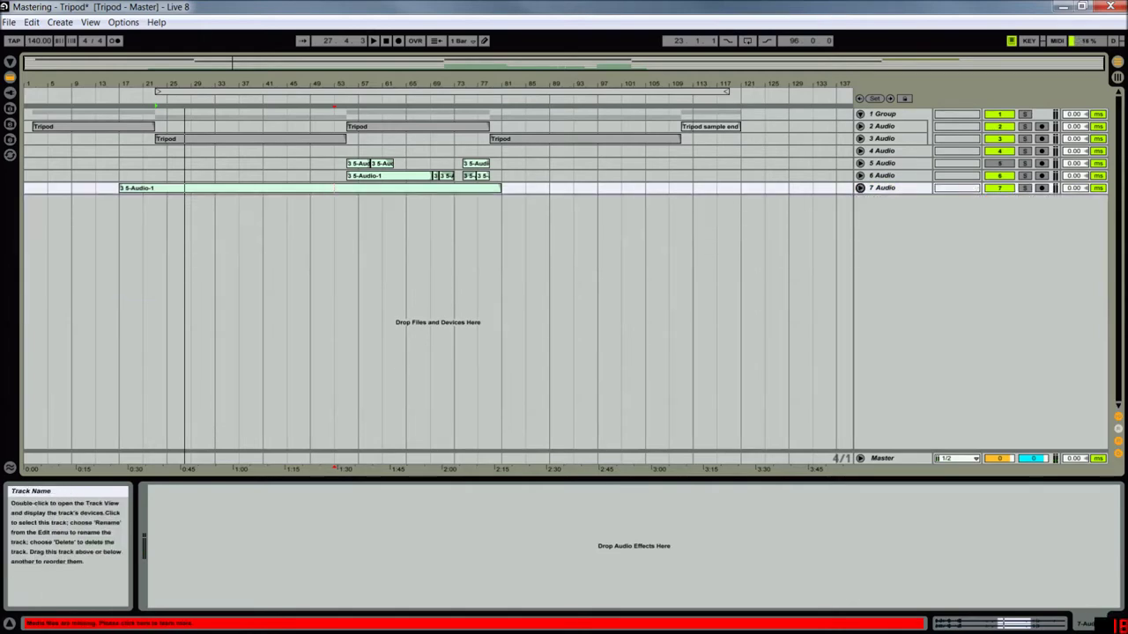
Fold the 1 Group track and open the editor of its iZotope Ozone 5 plug-in
click(894, 126)
click(894, 114)
click(860, 114)
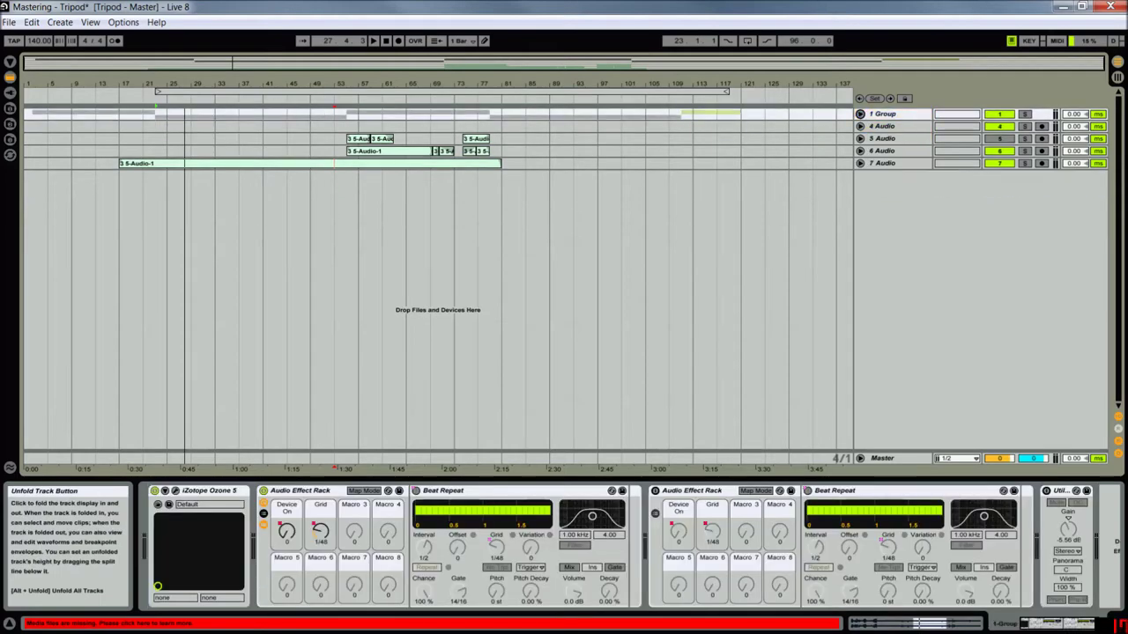
click(175, 491)
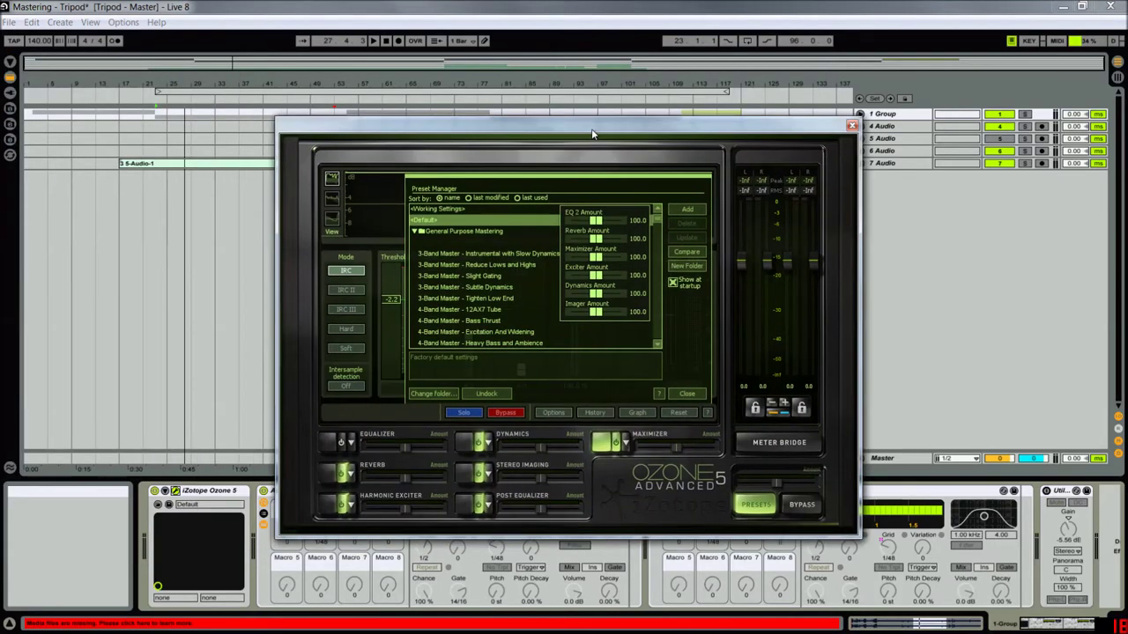
Close the Ozone 5 Preset Manager and reposition the plug-in window over the arrangement
drag(593, 134, 637, 169)
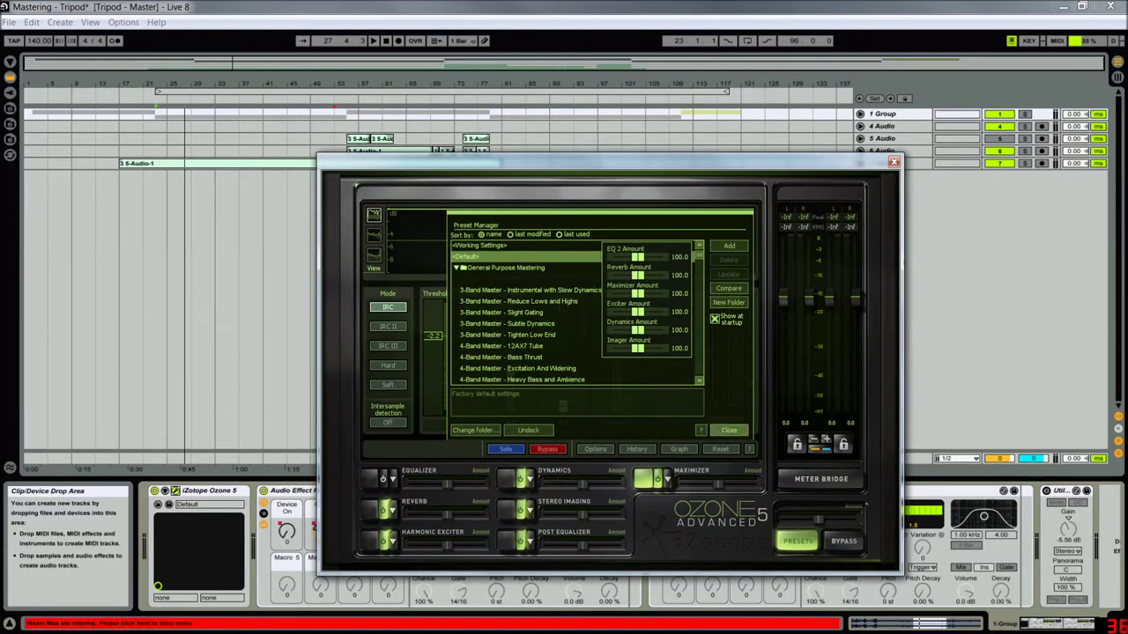
click(729, 430)
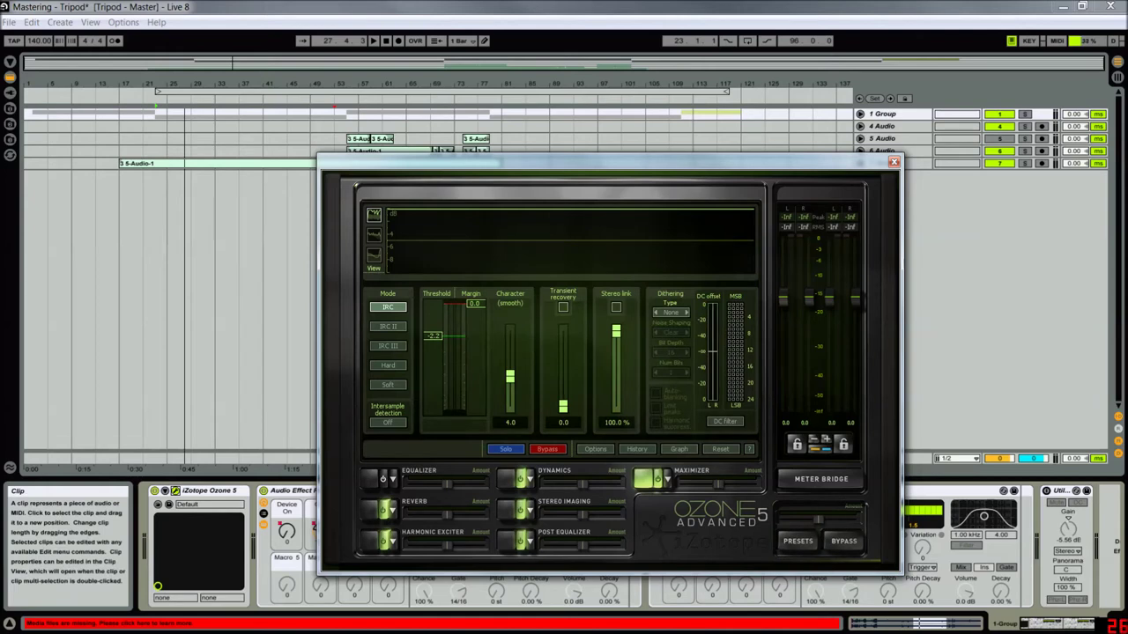
drag(592, 163, 521, 146)
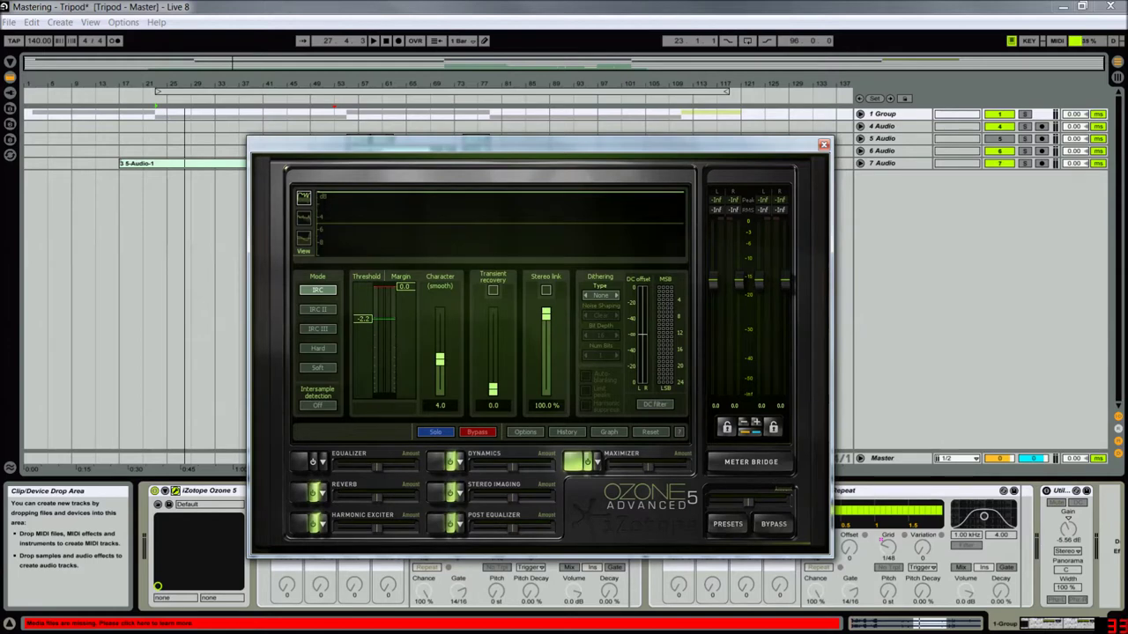
drag(455, 150, 417, 131)
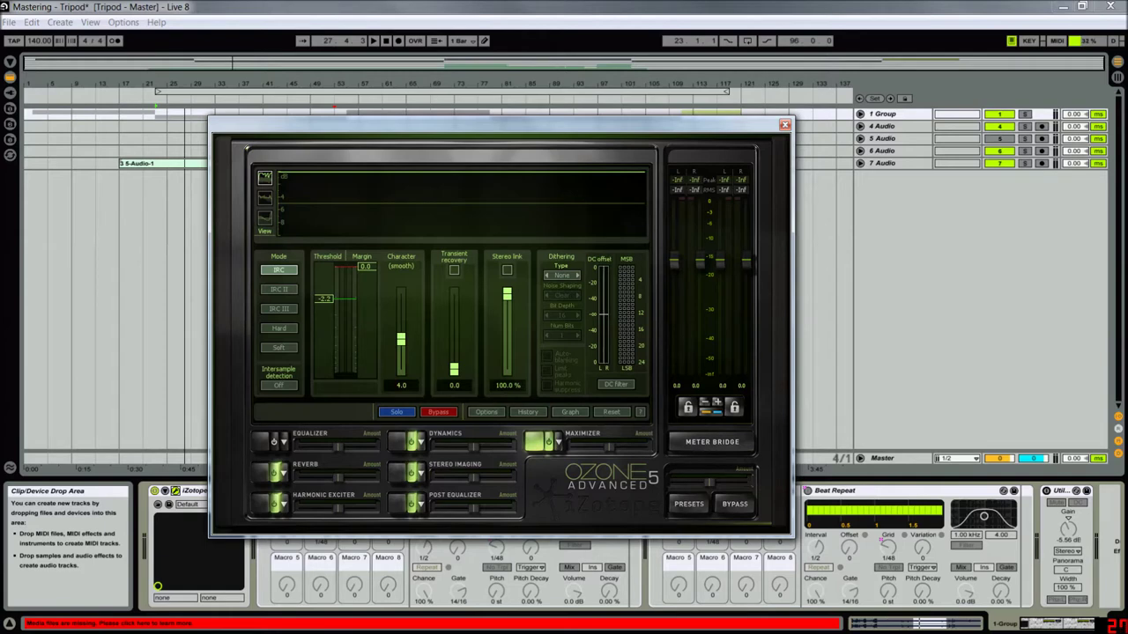
Play the song through the Ozone maximizer, and try a lower margin before restoring it to 0.0
key(space)
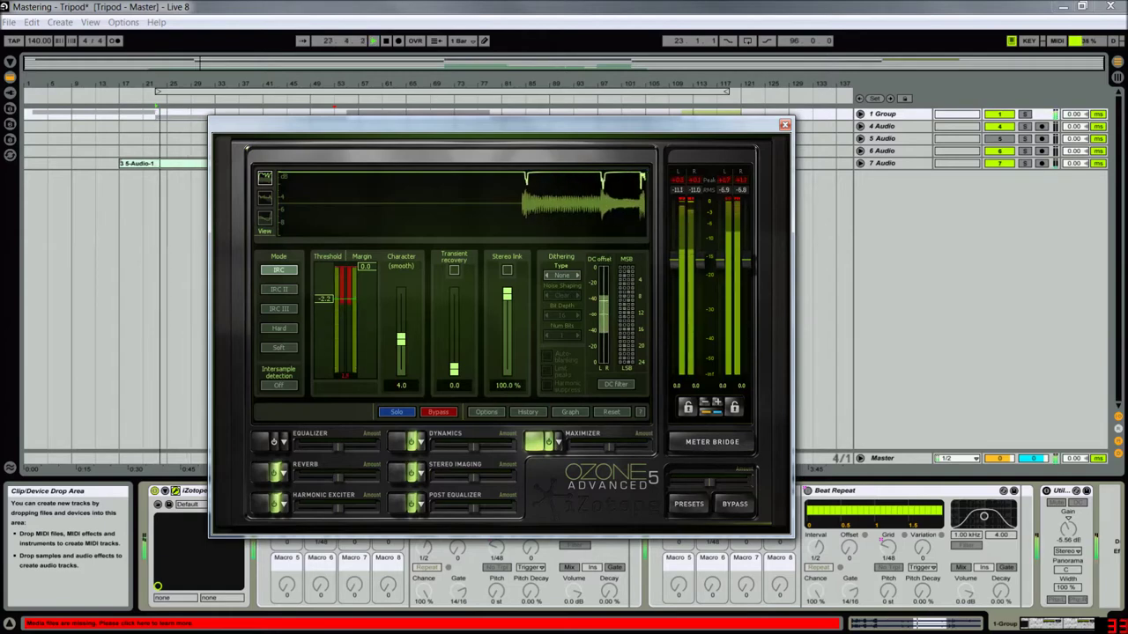
key(space)
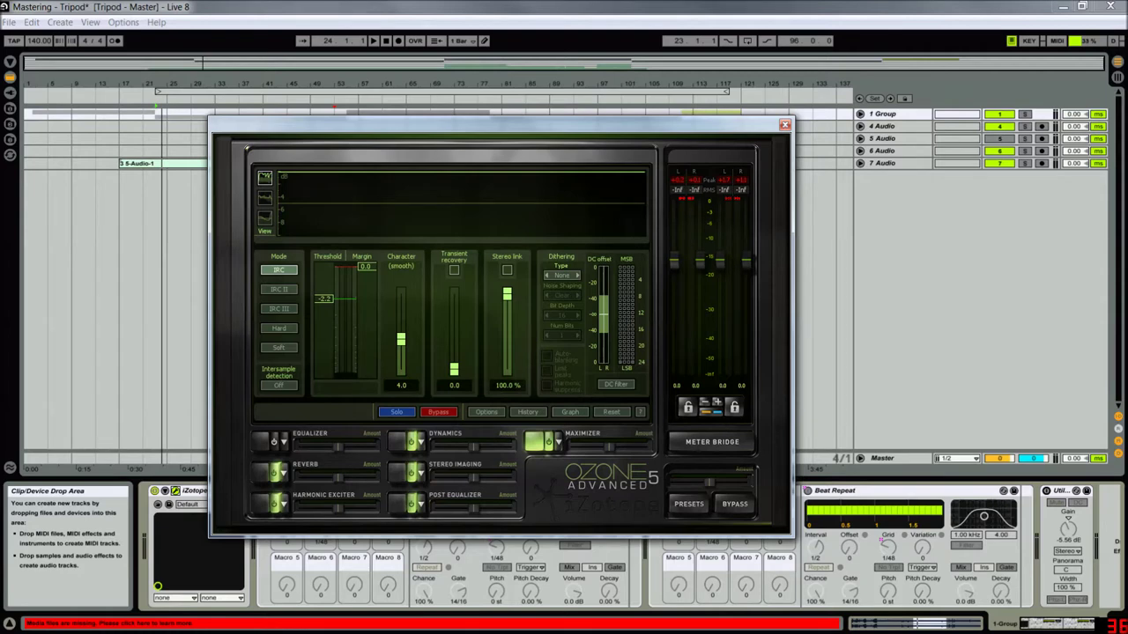
drag(366, 266, 366, 273)
drag(367, 272, 366, 266)
Show the Ozone reverb module's settings and audition the song briefly
click(269, 472)
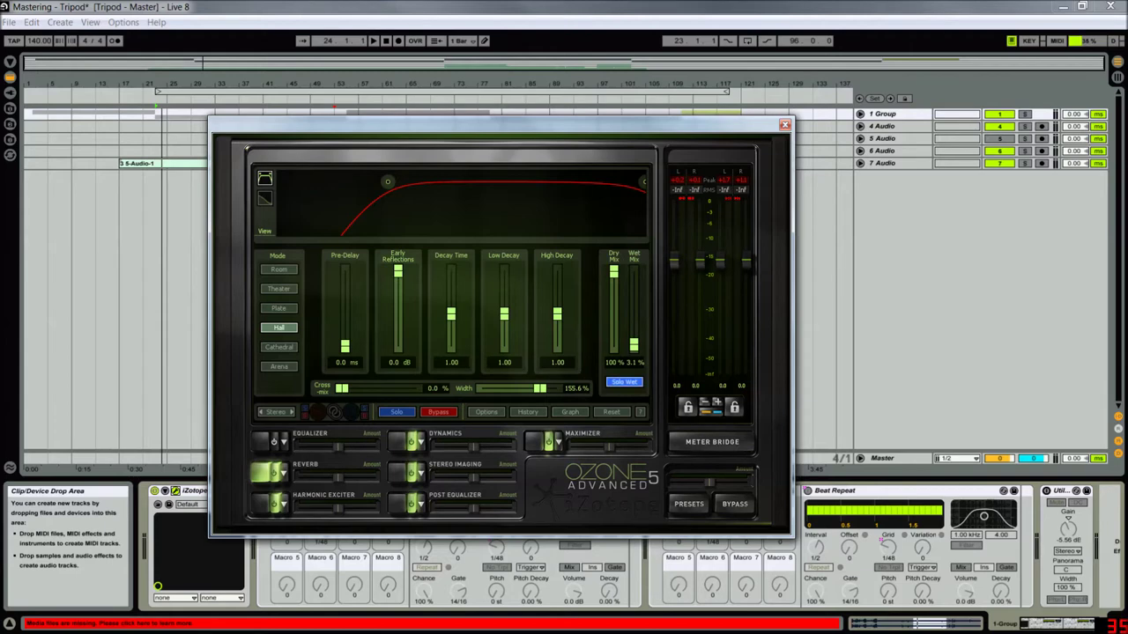
key(space)
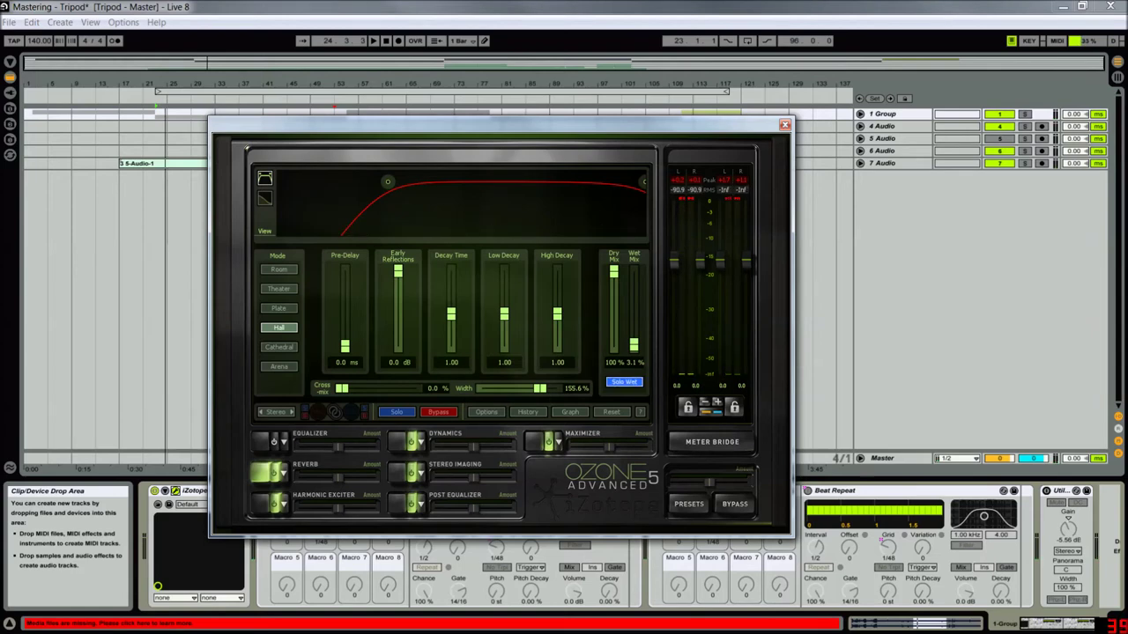
Listen to the reverb's wet signal by itself with Solo Wet, leaving Solo Wet off at the end
drag(344, 346, 345, 346)
click(624, 382)
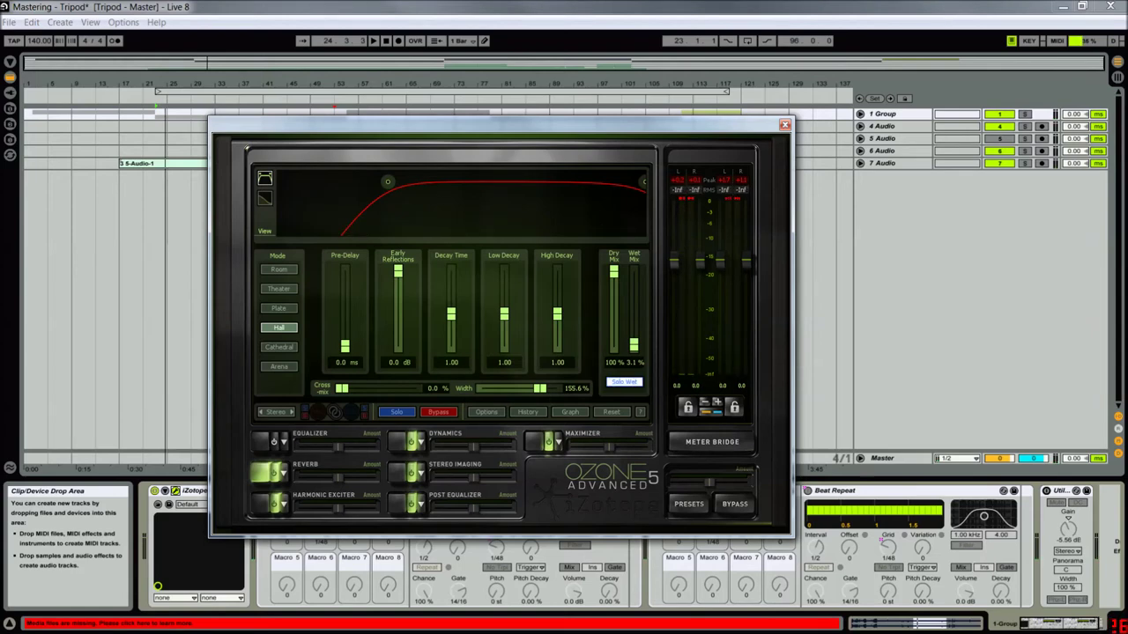
click(624, 381)
click(624, 382)
click(624, 382)
click(624, 382)
click(623, 382)
click(624, 381)
click(624, 381)
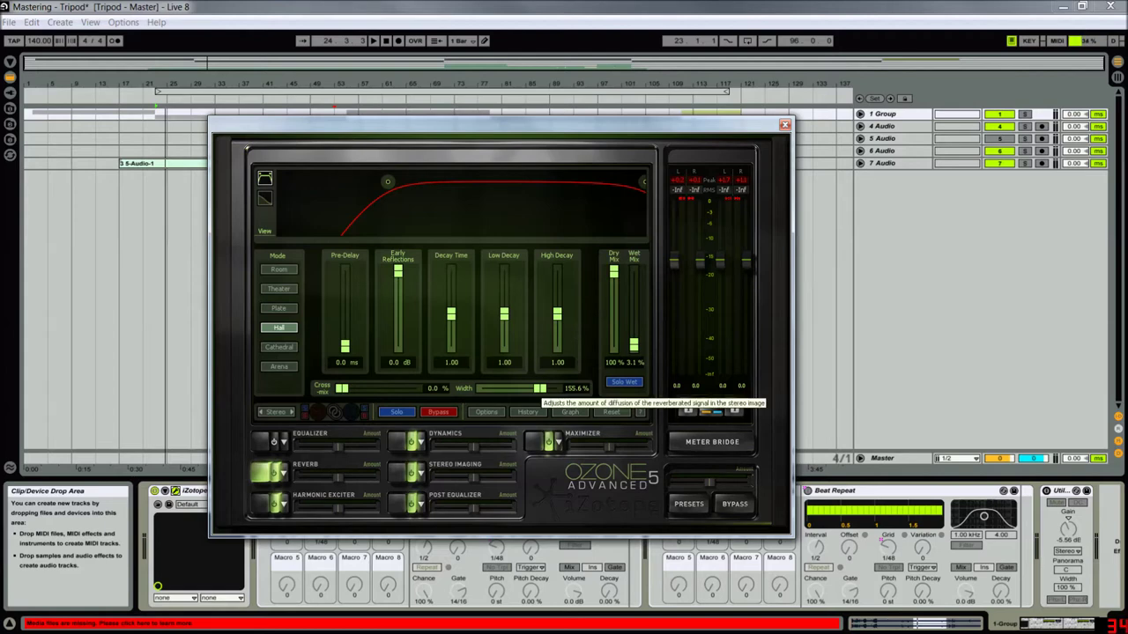
Play the song to compare active and bypassed reverb, including with the other Ozone modules switched off
key(space)
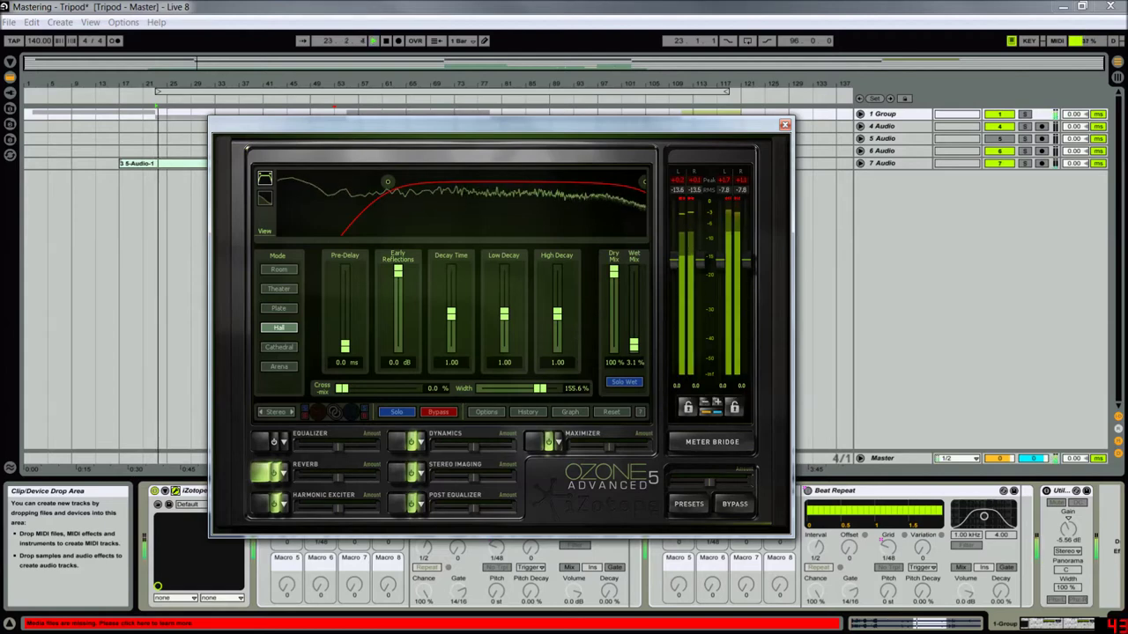
key(b)
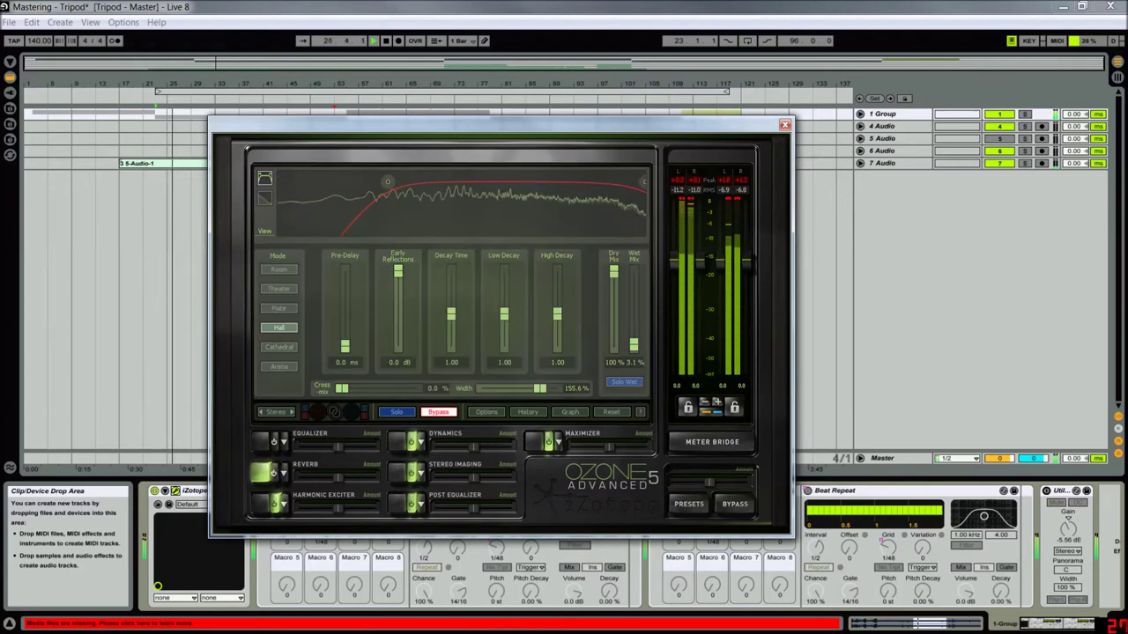
key(b)
key(space)
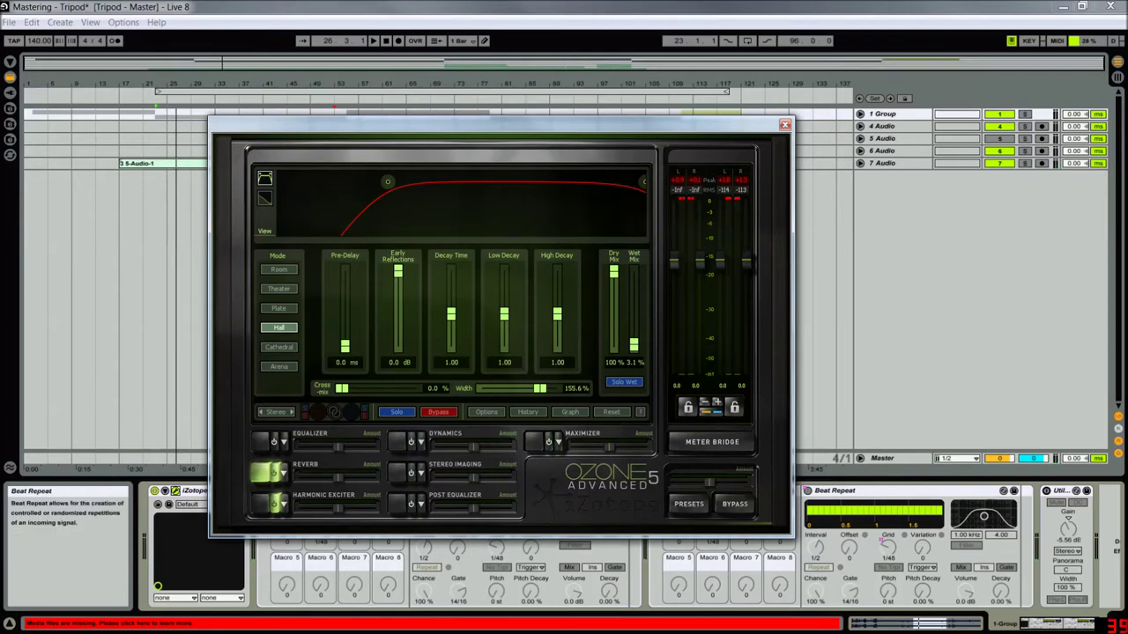
key(space)
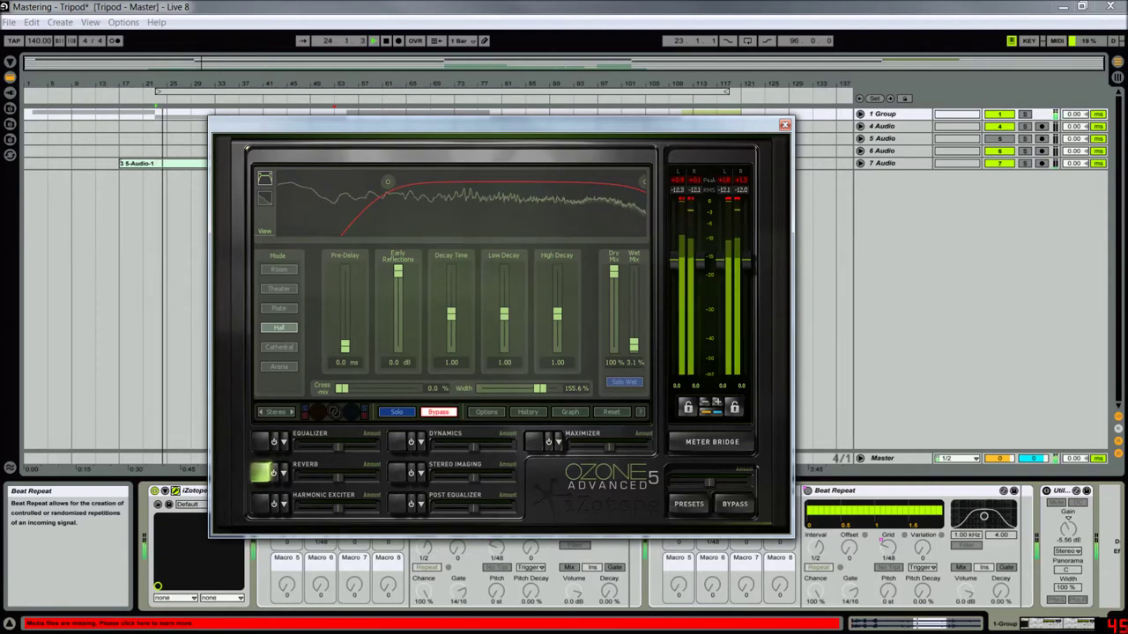
key(space)
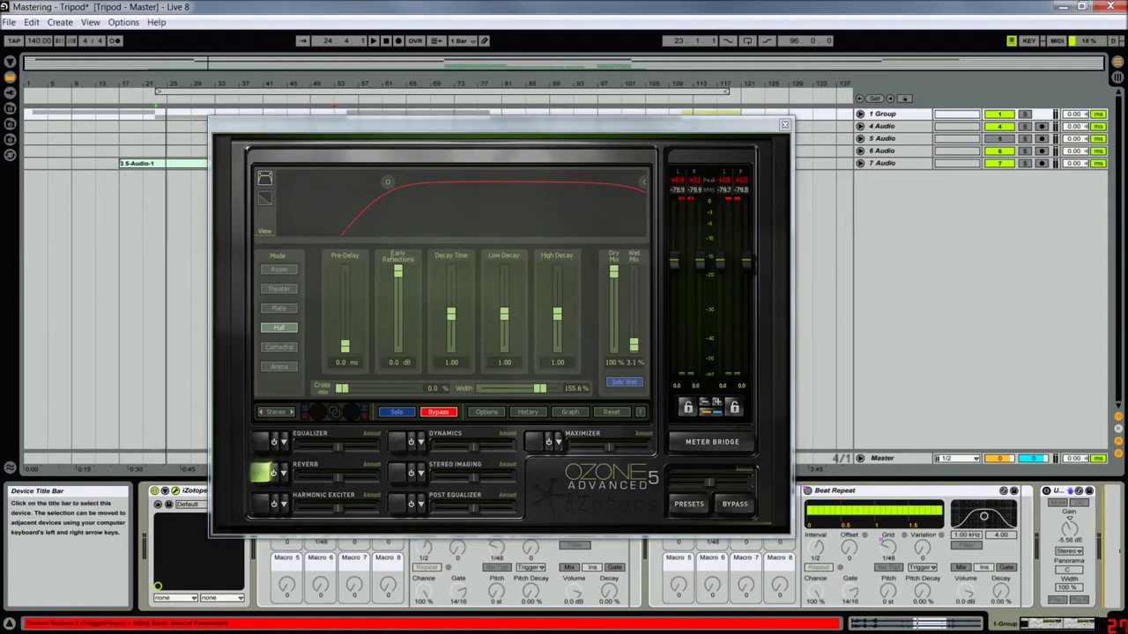
Raise the Utility device's gain to 3.33 dB and audition the song with it
drag(1068, 527, 1069, 507)
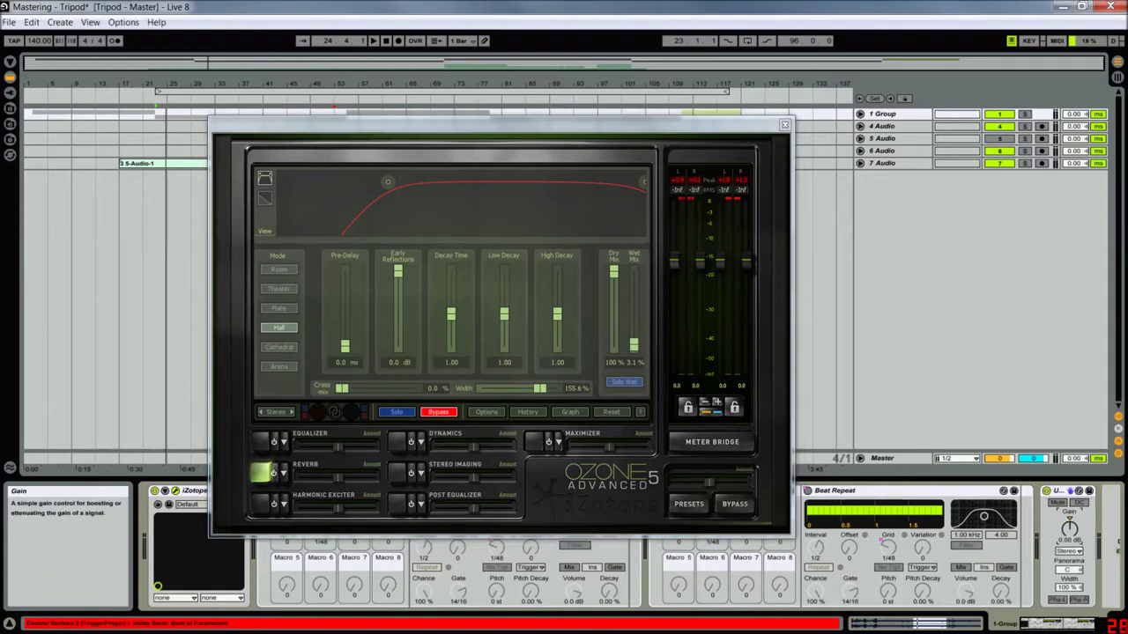
key(space)
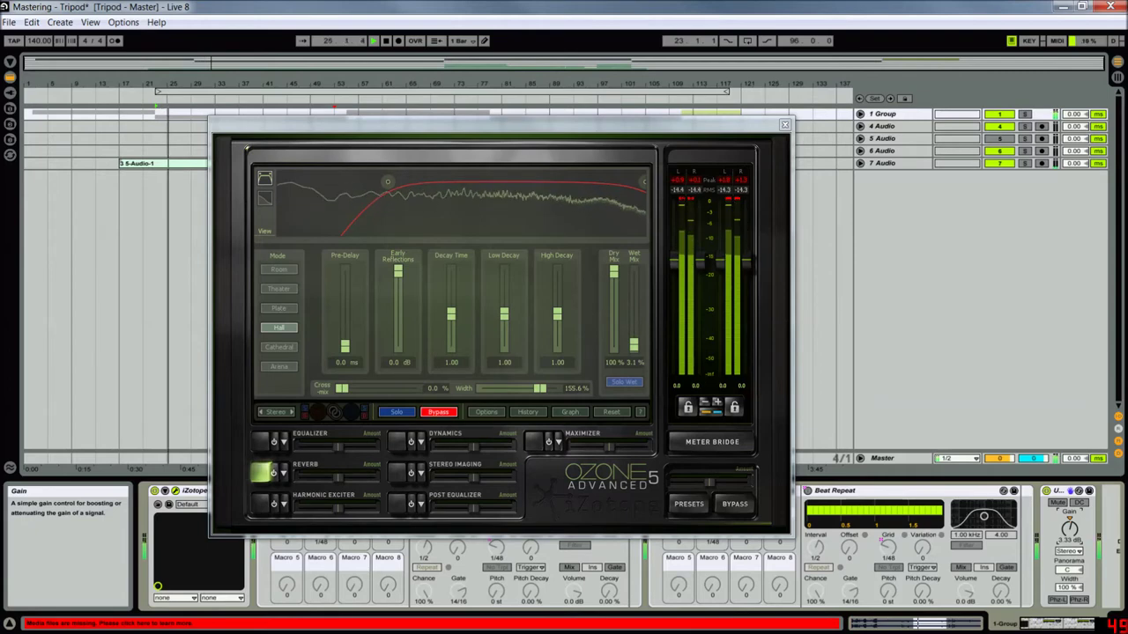
key(space)
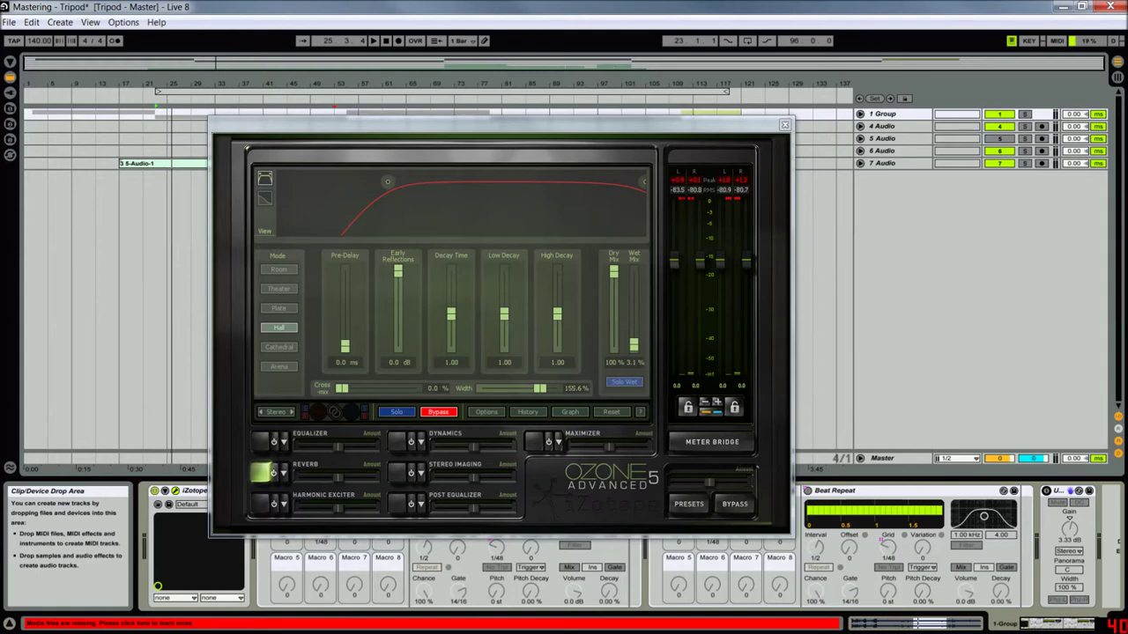
Show the Harmonic Exciter and switch the Maximizer, Dynamics, Stereo Imaging, Post Equalizer, Reverb and Harmonic Exciter modules back on
drag(498, 124, 528, 95)
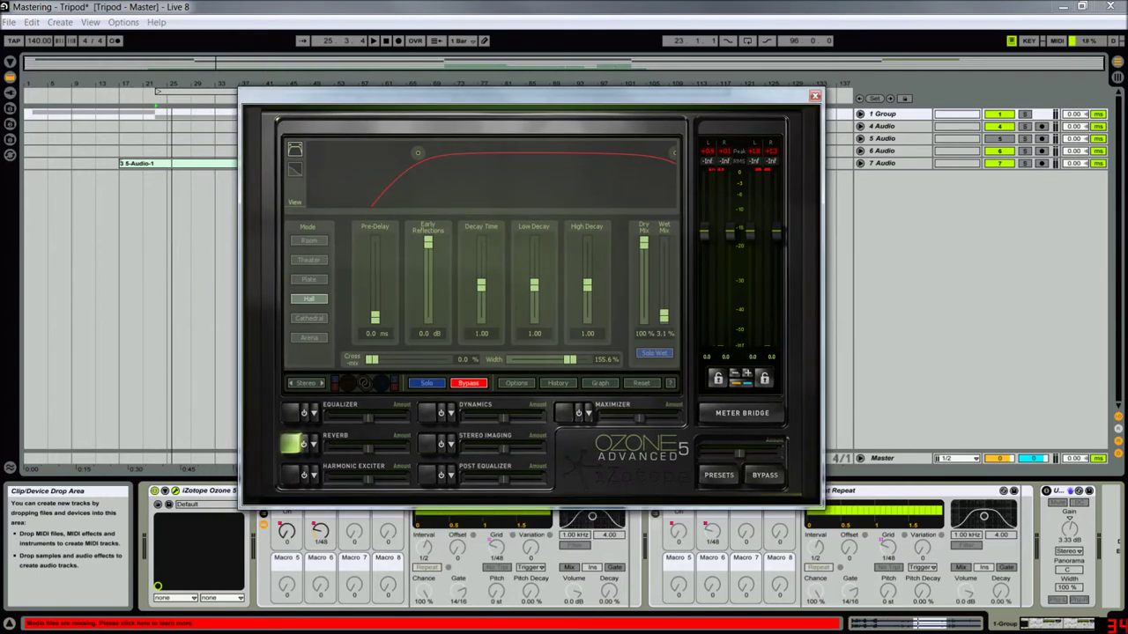
click(291, 475)
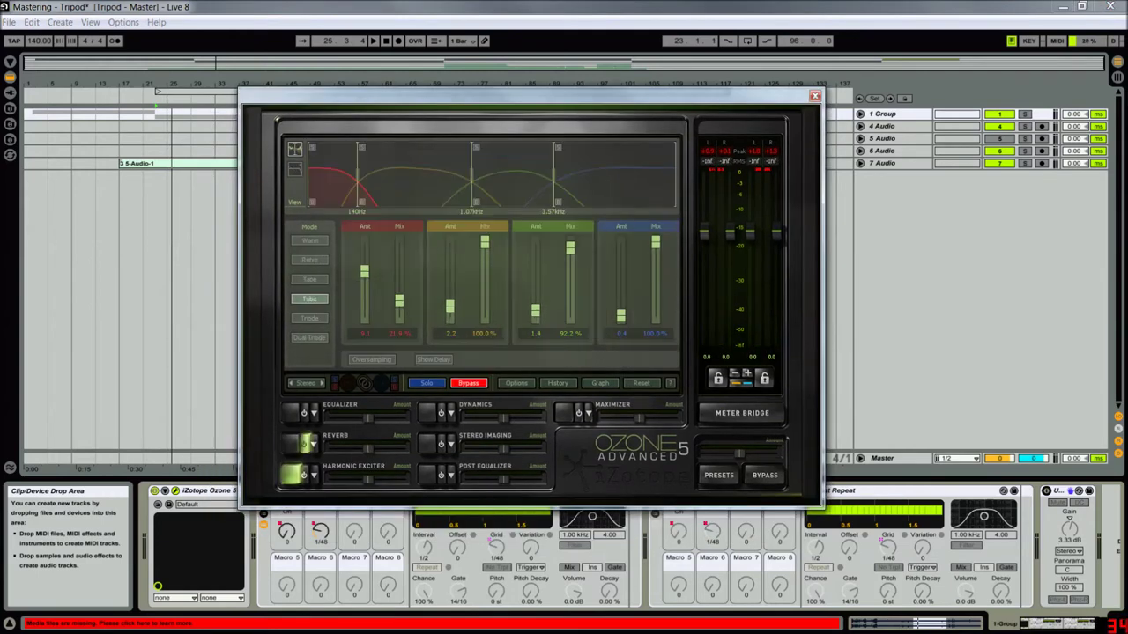
click(305, 444)
click(579, 412)
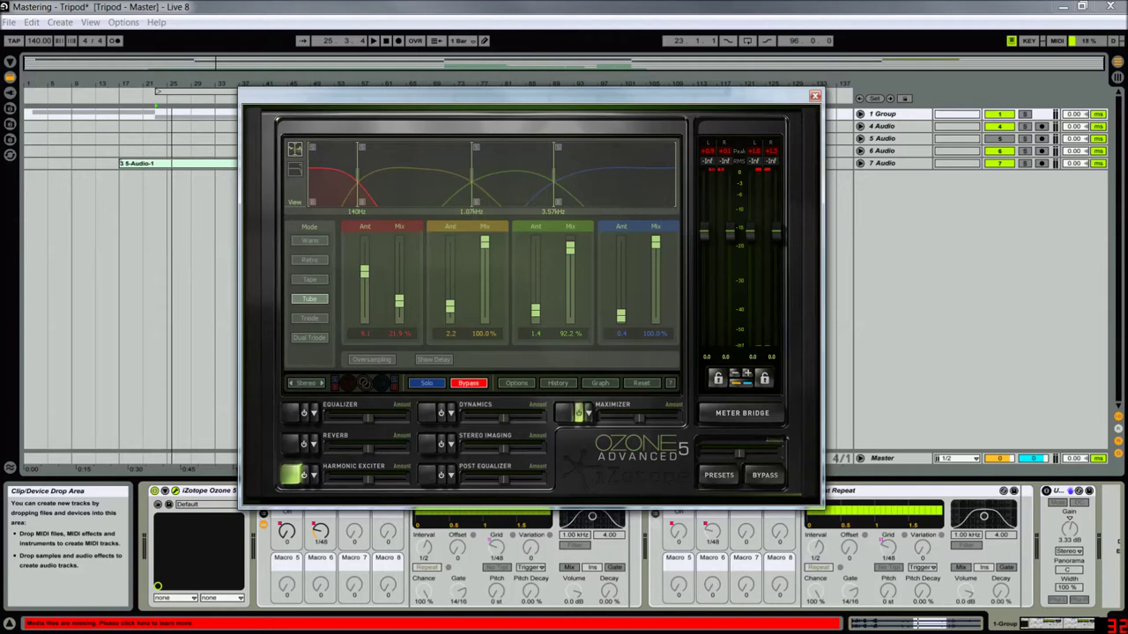
click(441, 412)
click(441, 444)
click(441, 474)
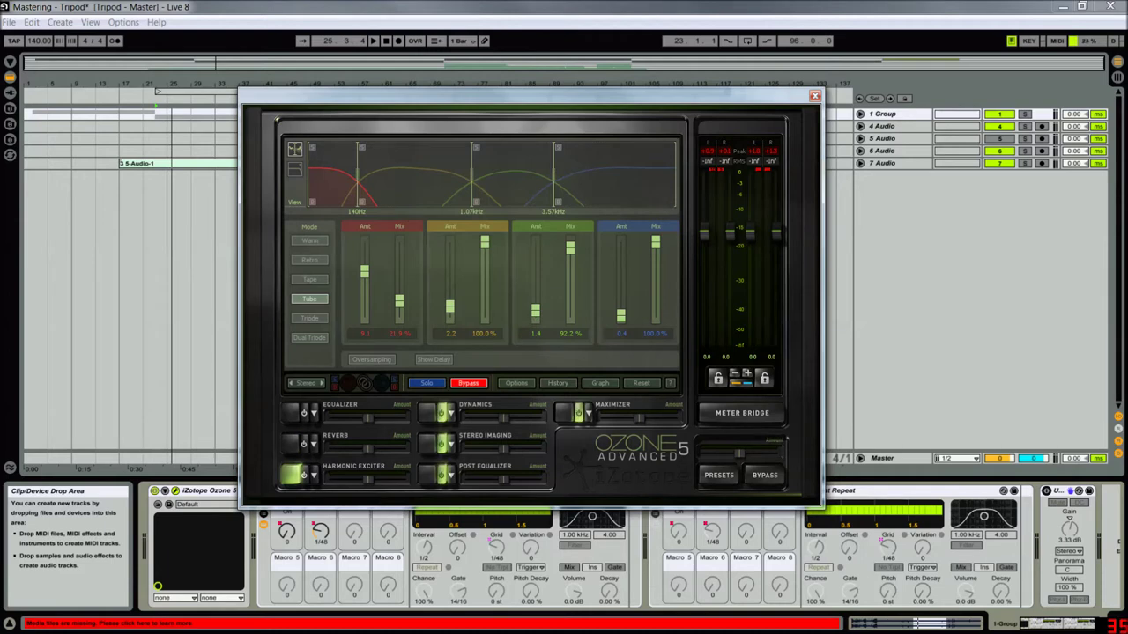
click(305, 444)
click(305, 475)
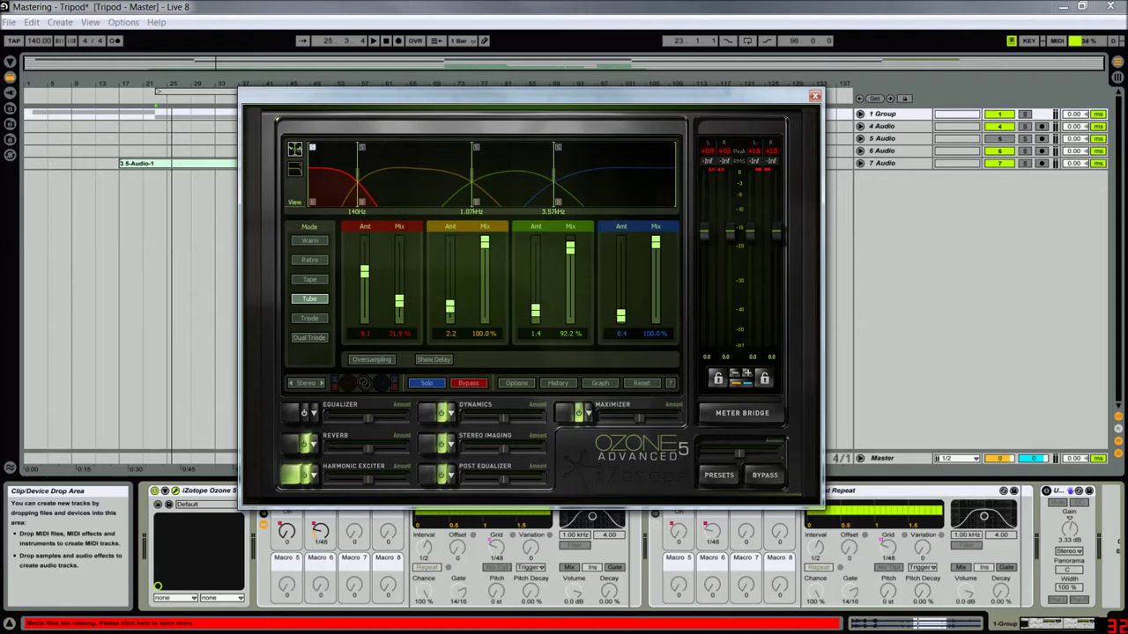
Set the exciter's first band to 100% mix and an amount of about 8.6, auditioning the song
drag(399, 302, 365, 275)
key(space)
key(space)
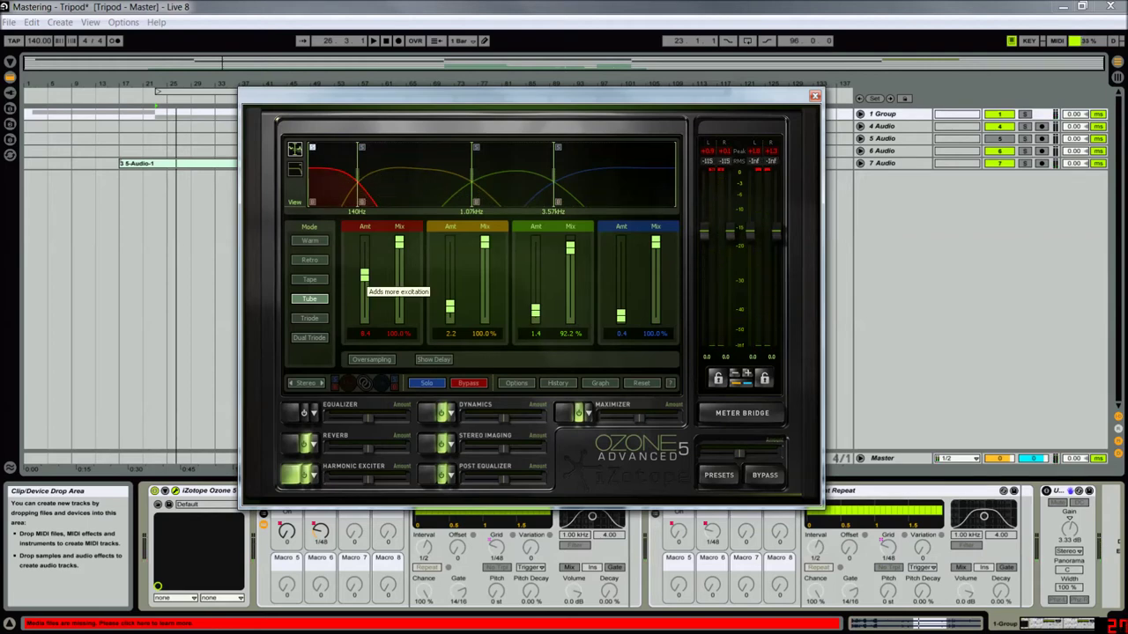
mouse_move(364, 275)
mouse_down()
mouse_move(364, 313)
mouse_move(364, 272)
mouse_up()
key(space)
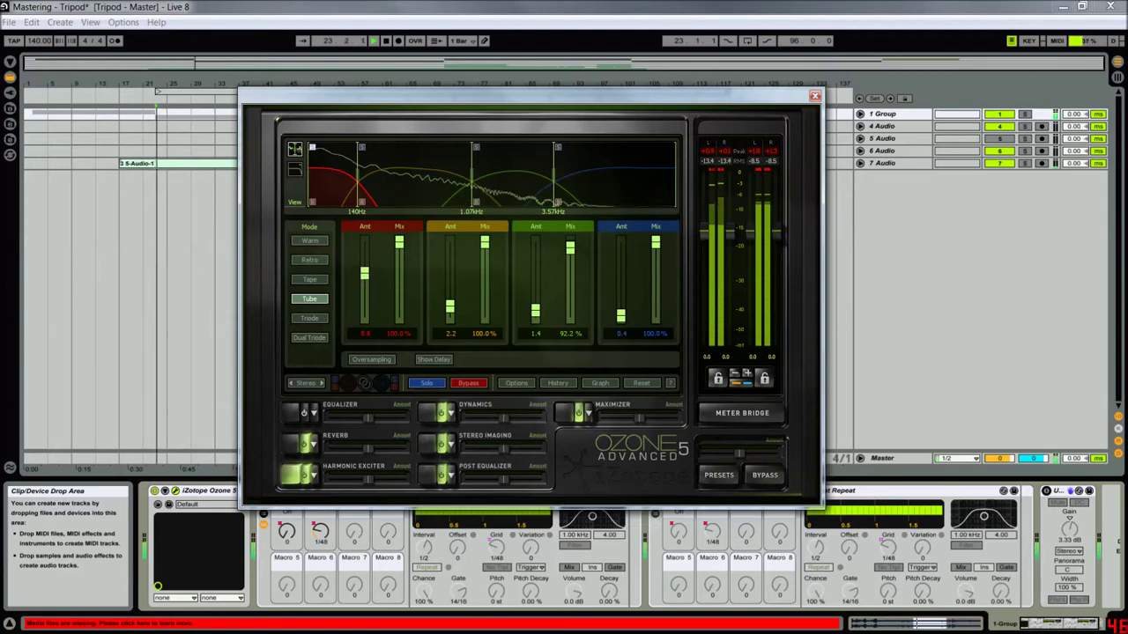
key(space)
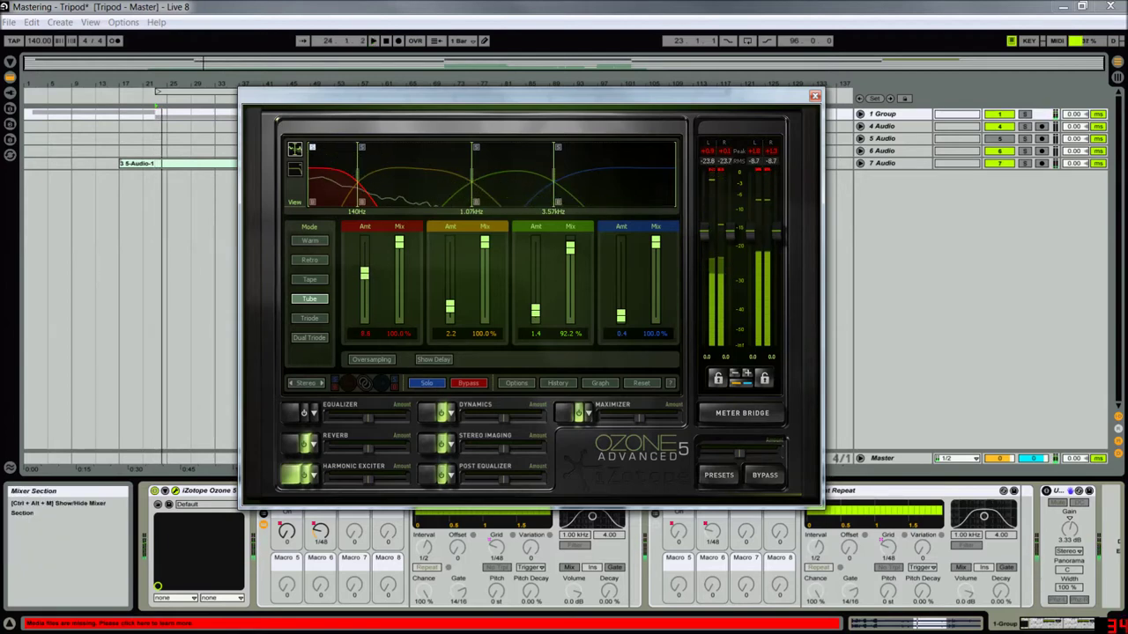
Solo the 1 Group track and audition the exciter's first band at 0% mix before setting its mix to 28.1%
click(1024, 114)
key(space)
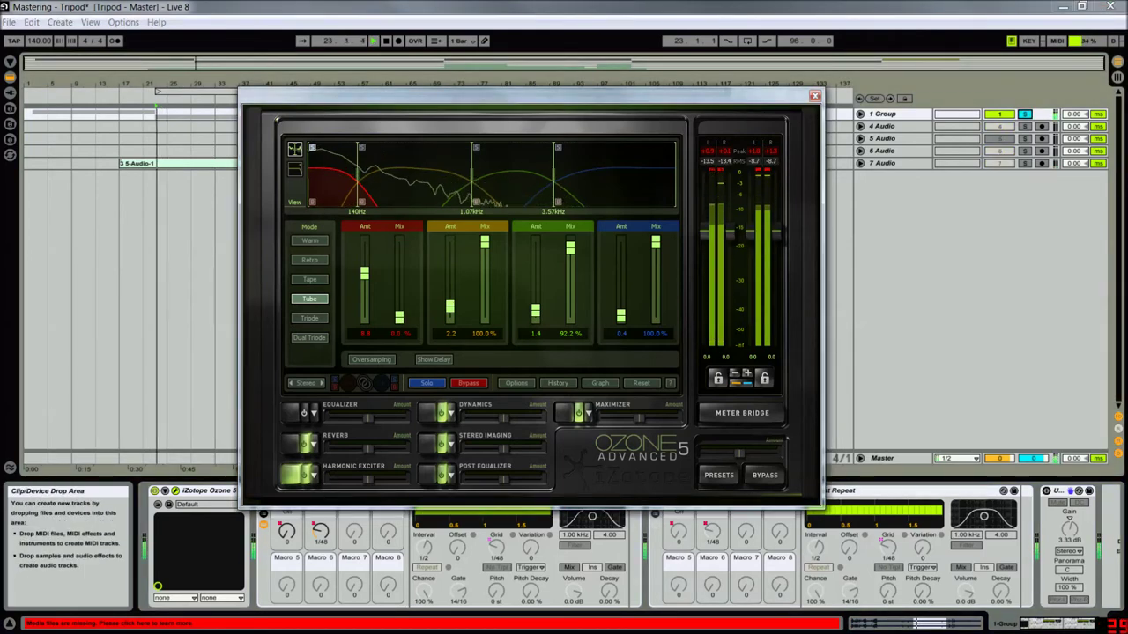
drag(399, 242, 399, 318)
key(space)
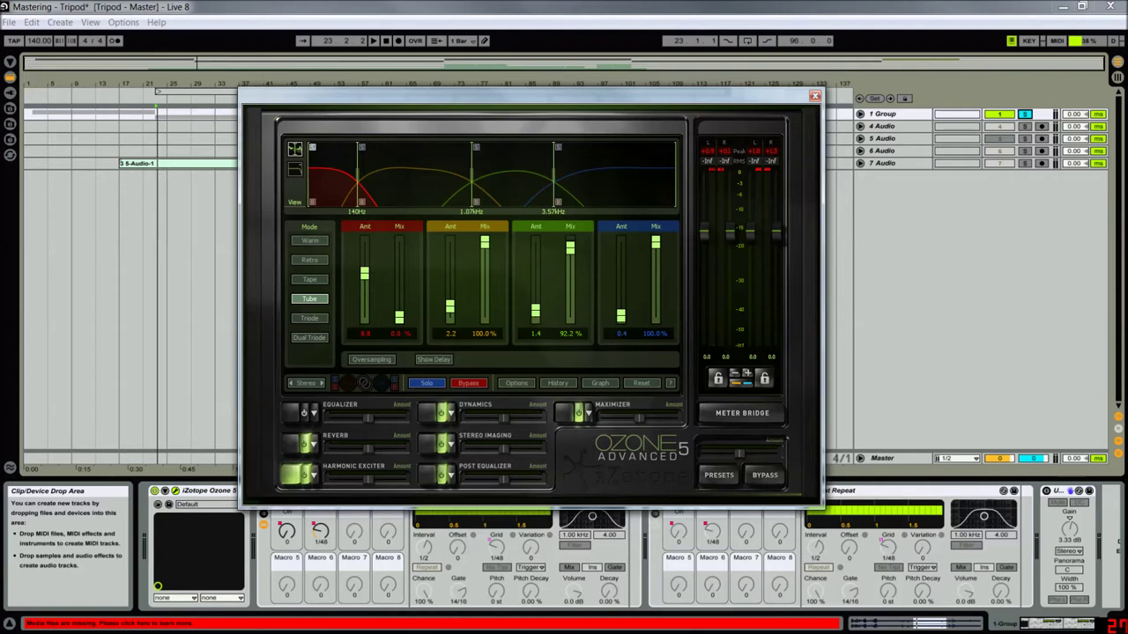
key(space)
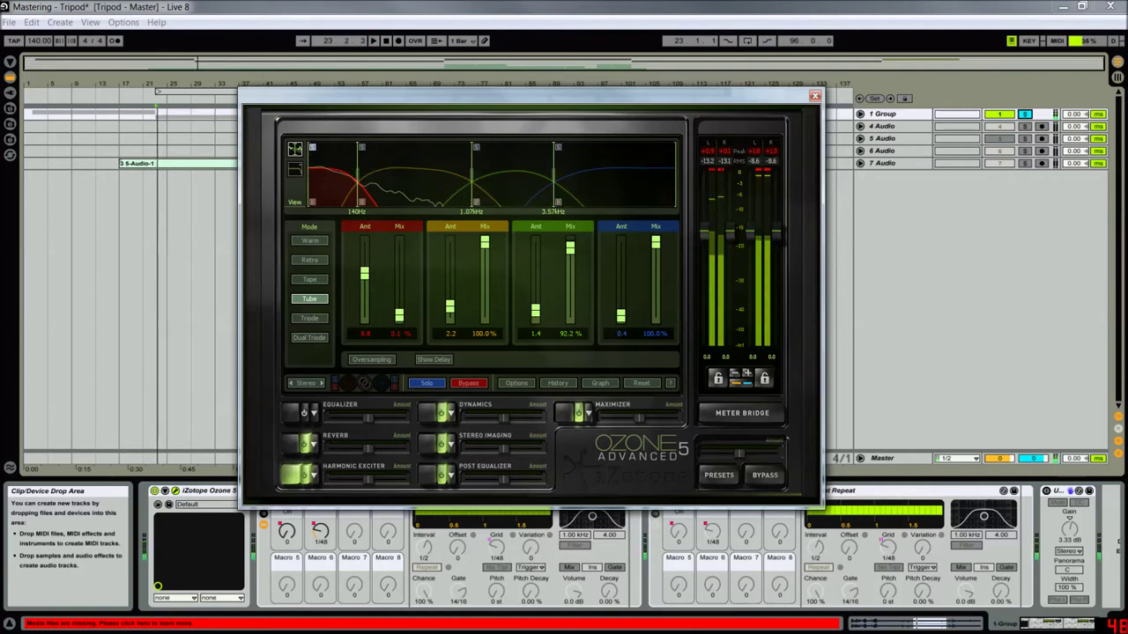
drag(399, 315, 399, 296)
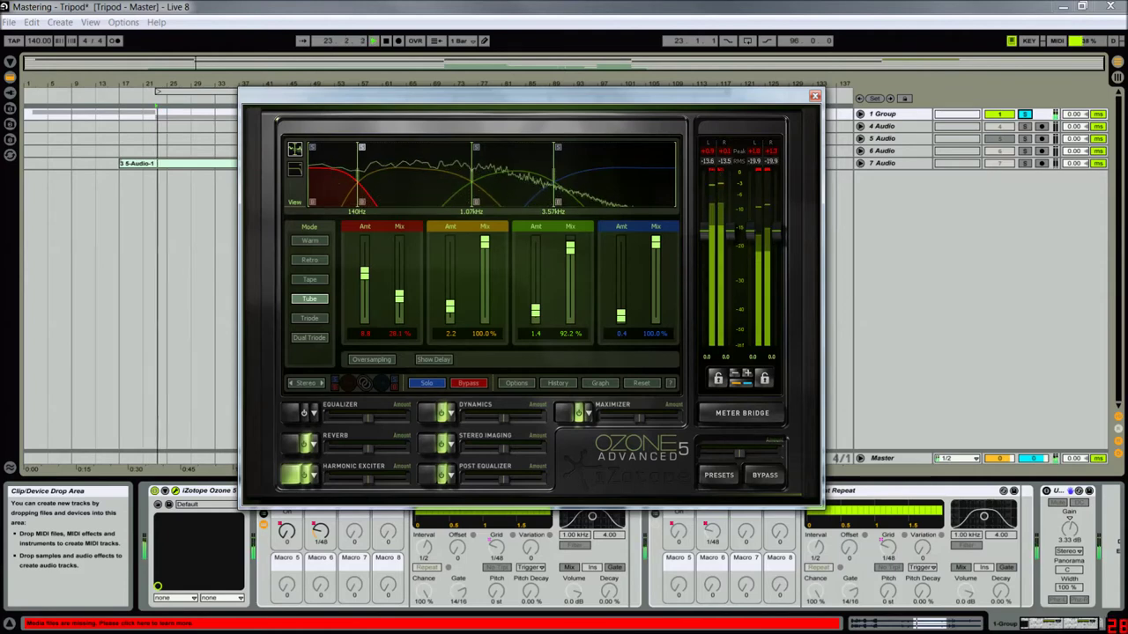
Audition the exciter's second, third and fourth bands one at a time, setting the third band's mix to 87.5%
mouse_move(484, 243)
mouse_down()
mouse_move(485, 318)
mouse_move(484, 242)
mouse_up()
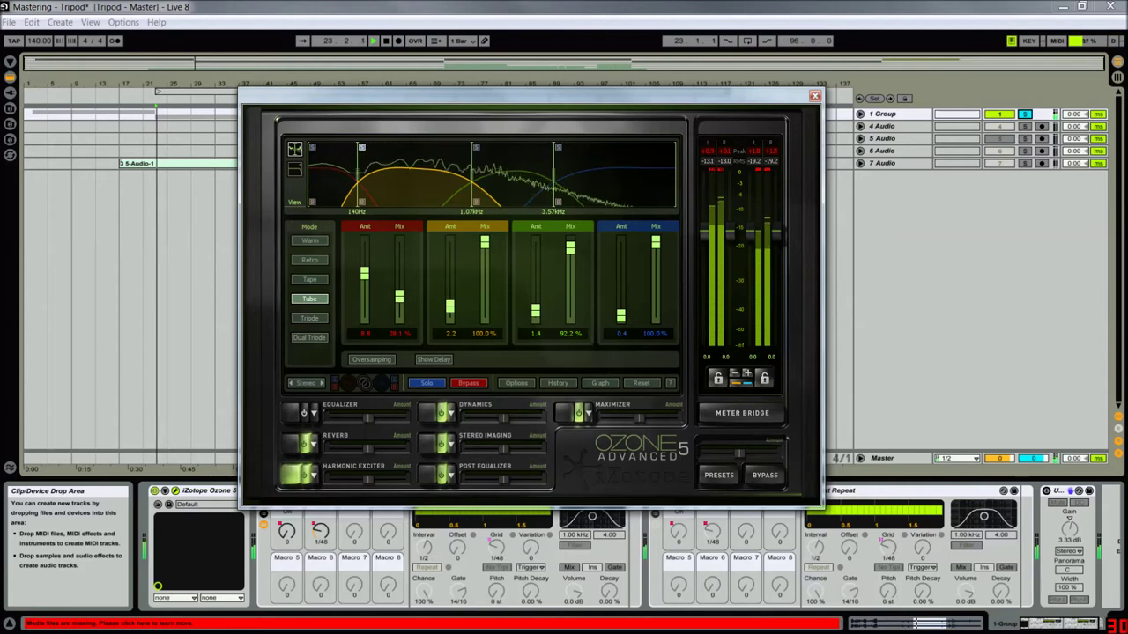
key(space)
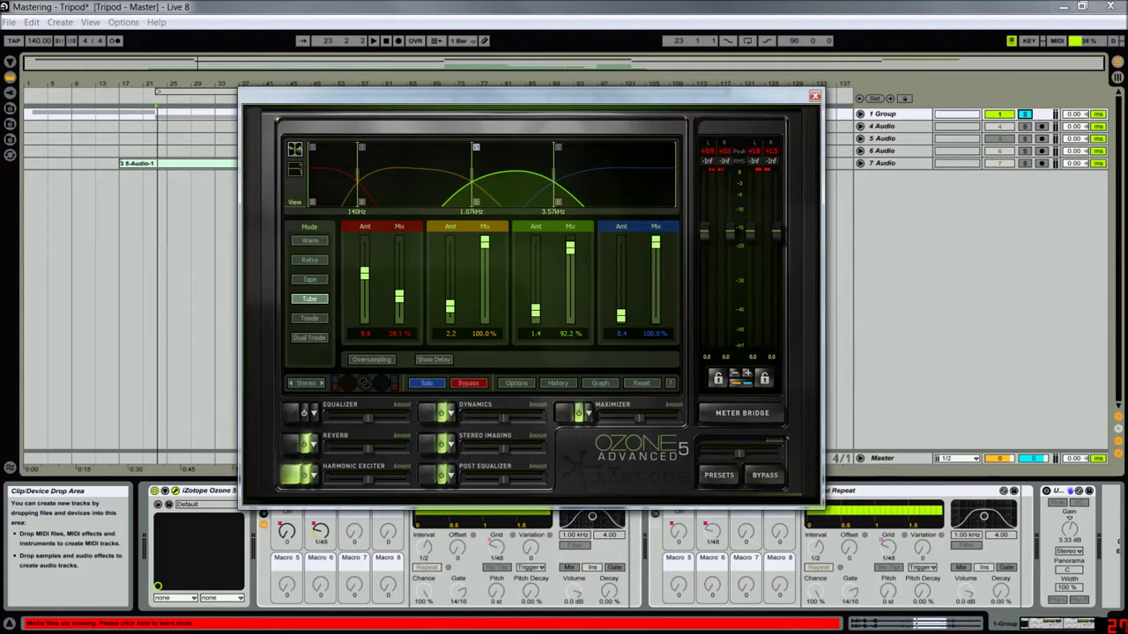
key(space)
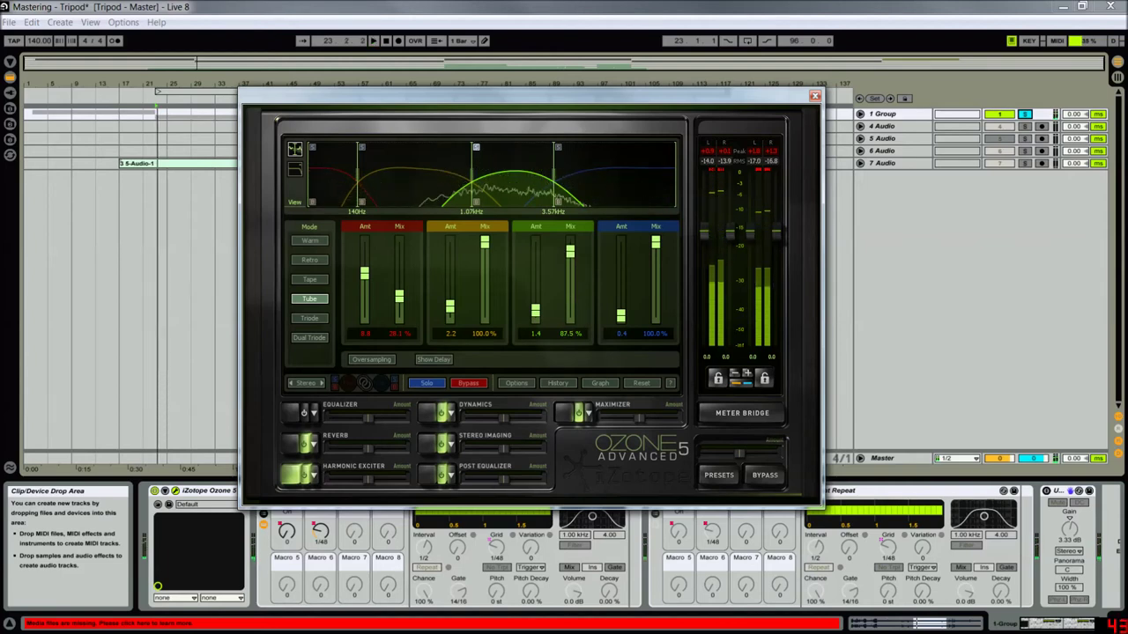
key(space)
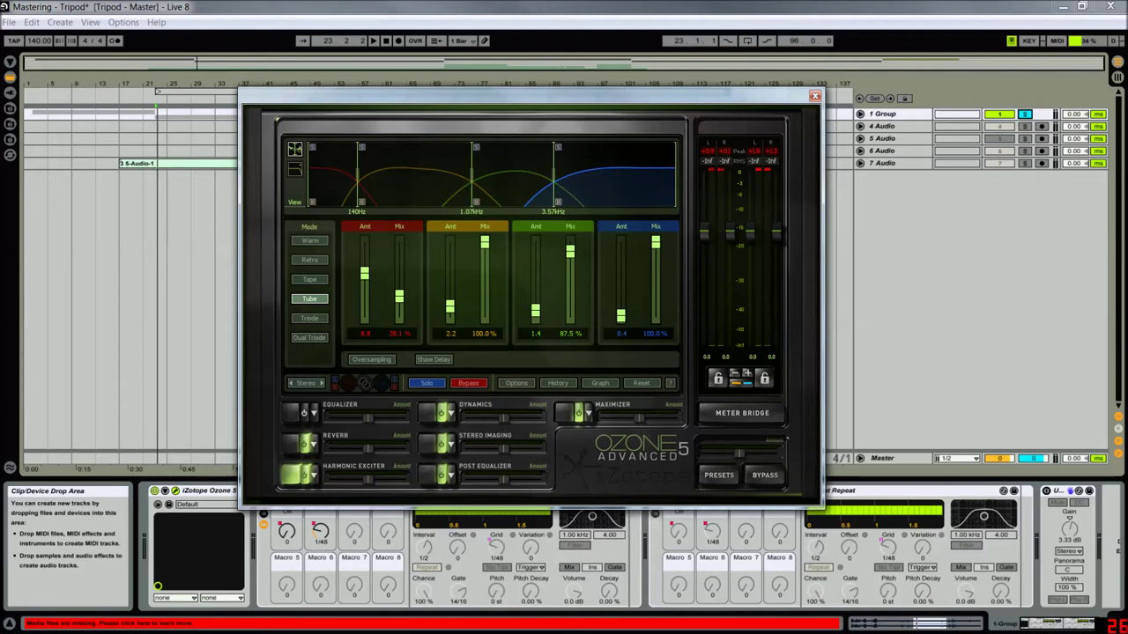
key(space)
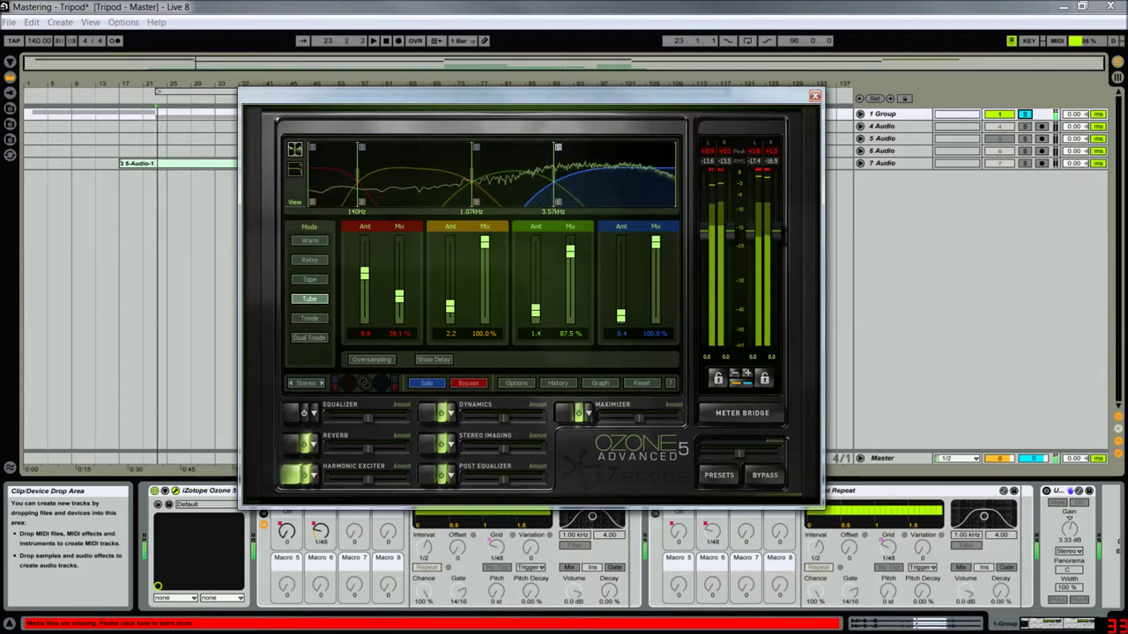
key(space)
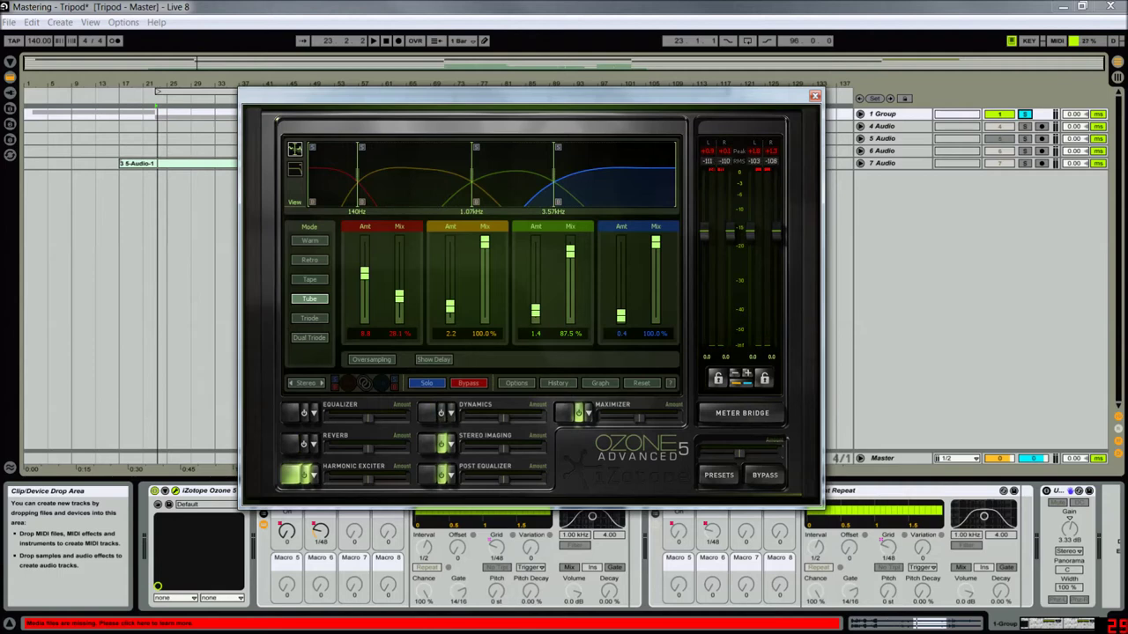
Audition the song through only the Harmonic Exciter and Maximizer, and switch the Reverb module back on
key(space)
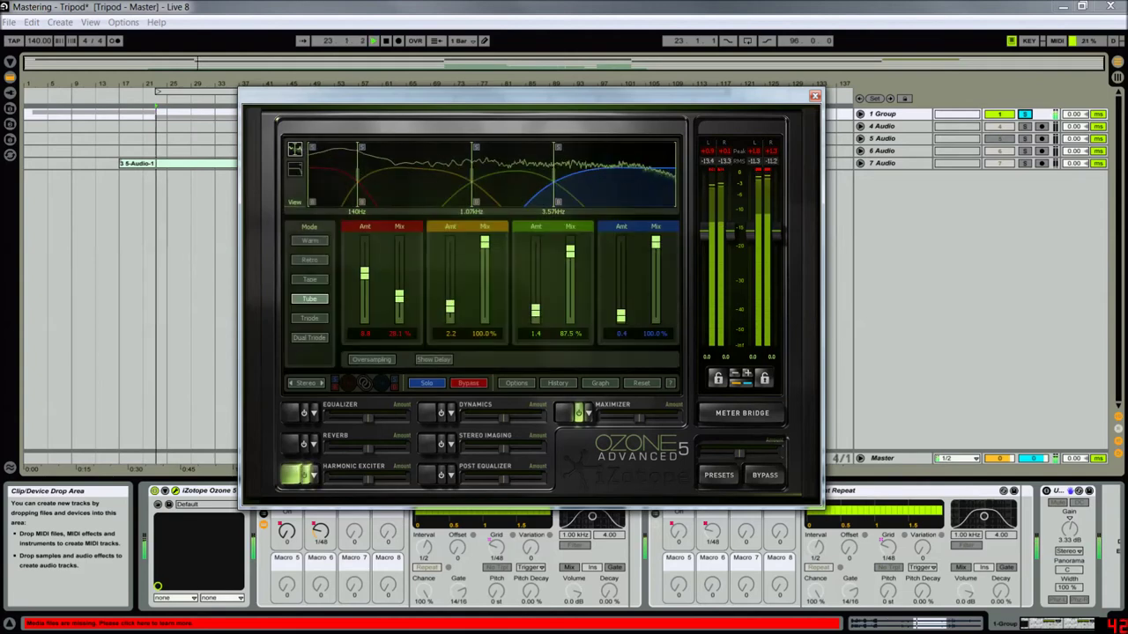
key(space)
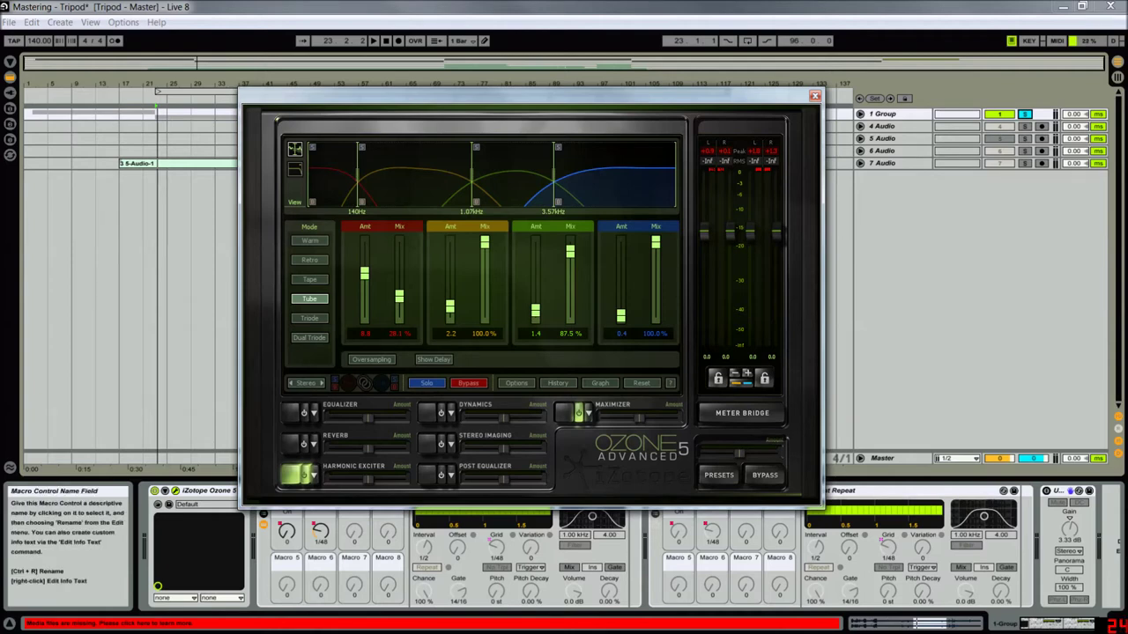
click(304, 443)
Show the Dynamics module and examine the threshold, limiter, compressor and gate settings of its four bands
click(430, 412)
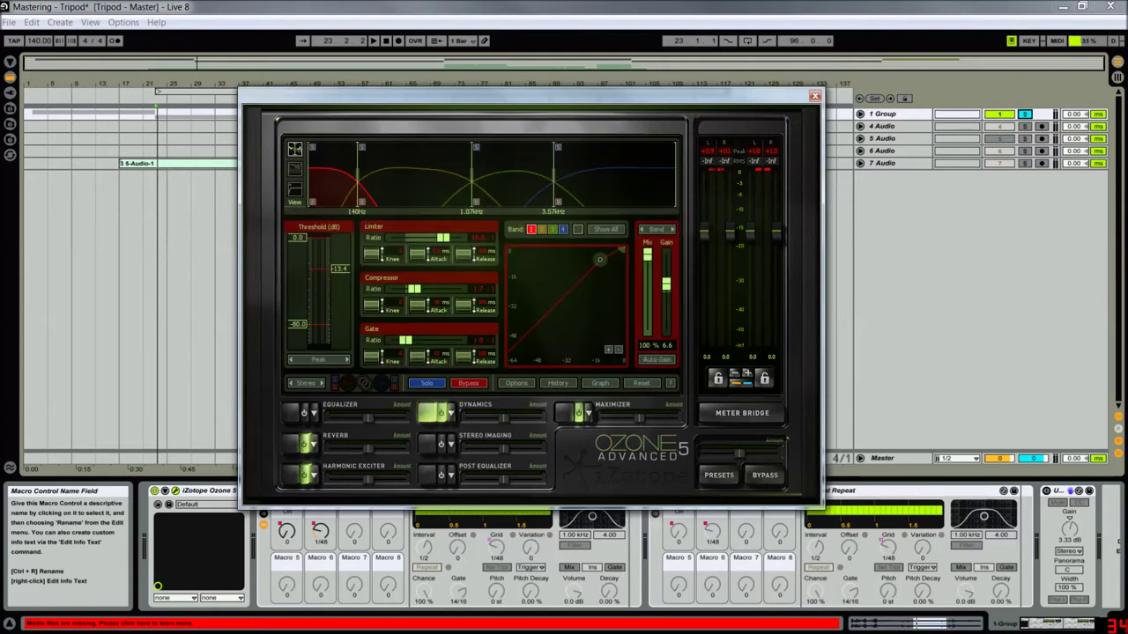
click(542, 229)
click(552, 229)
click(563, 229)
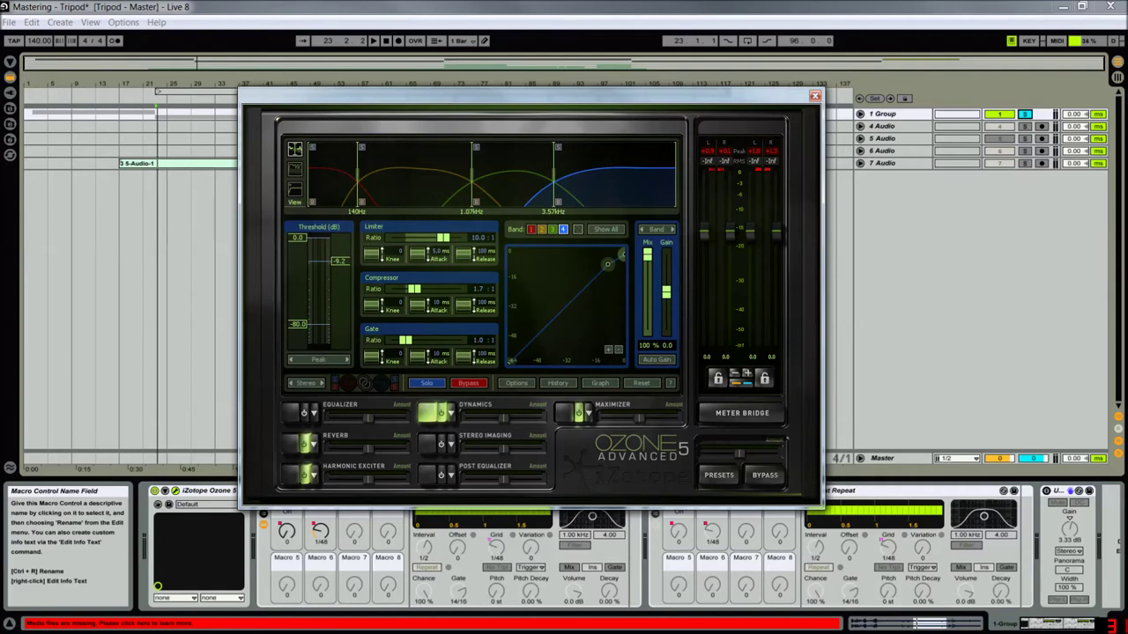
click(530, 229)
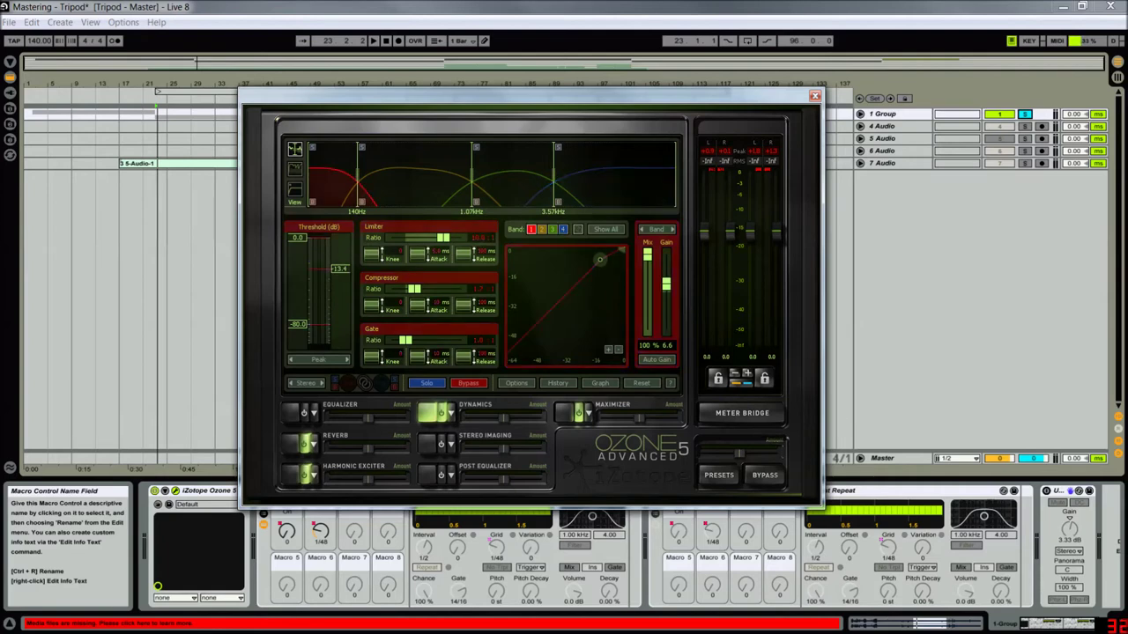
click(542, 229)
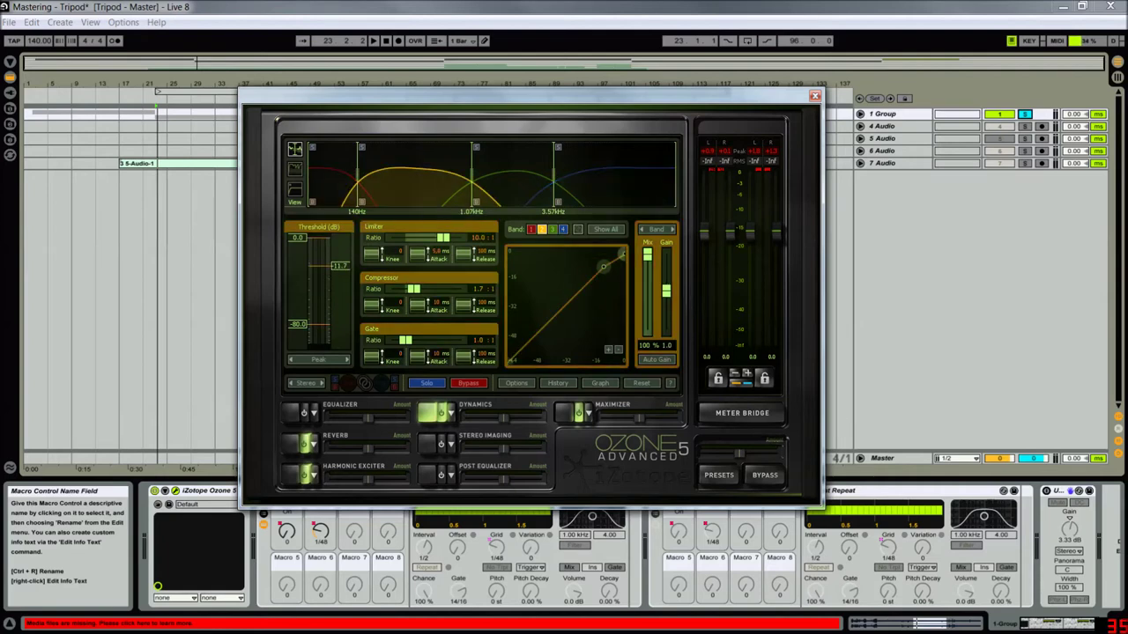
click(552, 229)
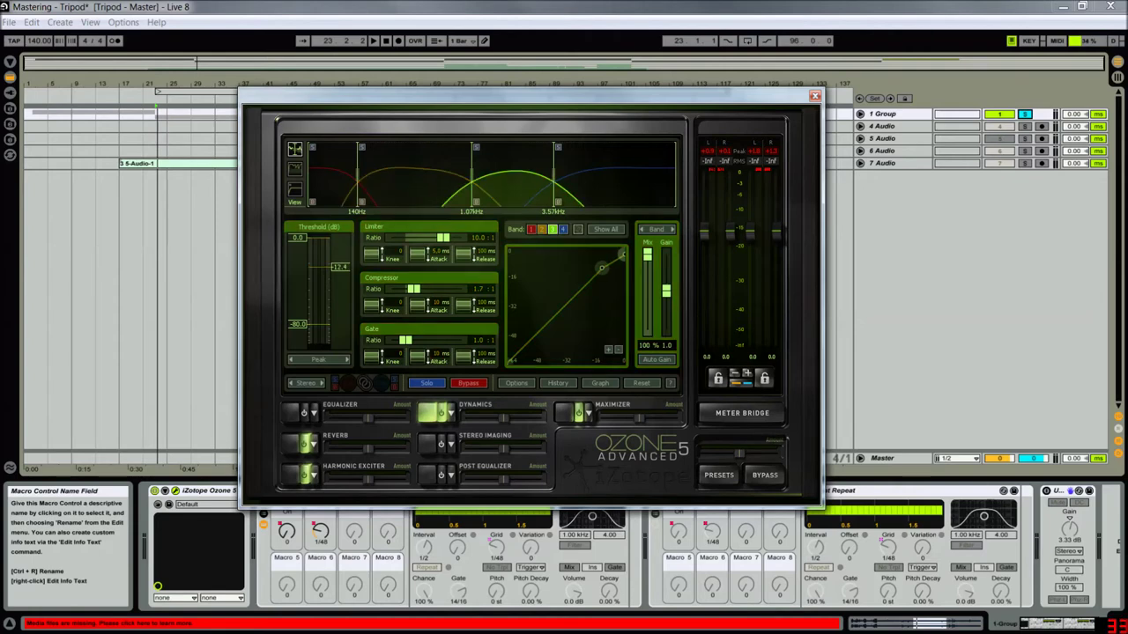
Browse the General Purpose, Genre-Specific, and Instruments and Busses folders in the Preset Manager and close it without loading a preset
click(563, 229)
click(531, 229)
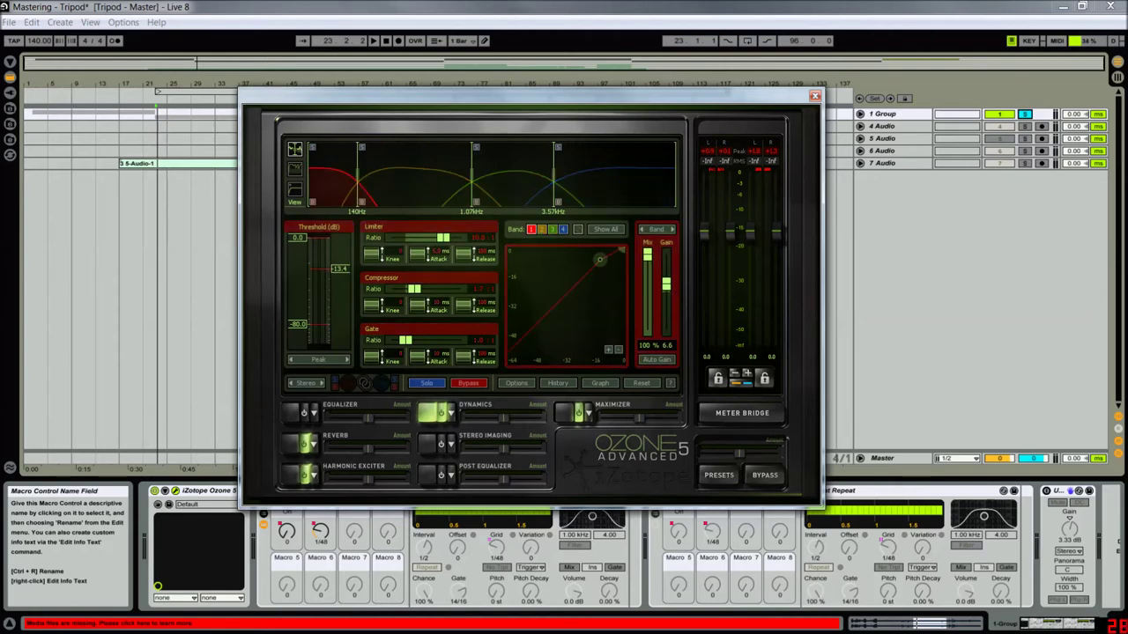
click(542, 229)
click(718, 475)
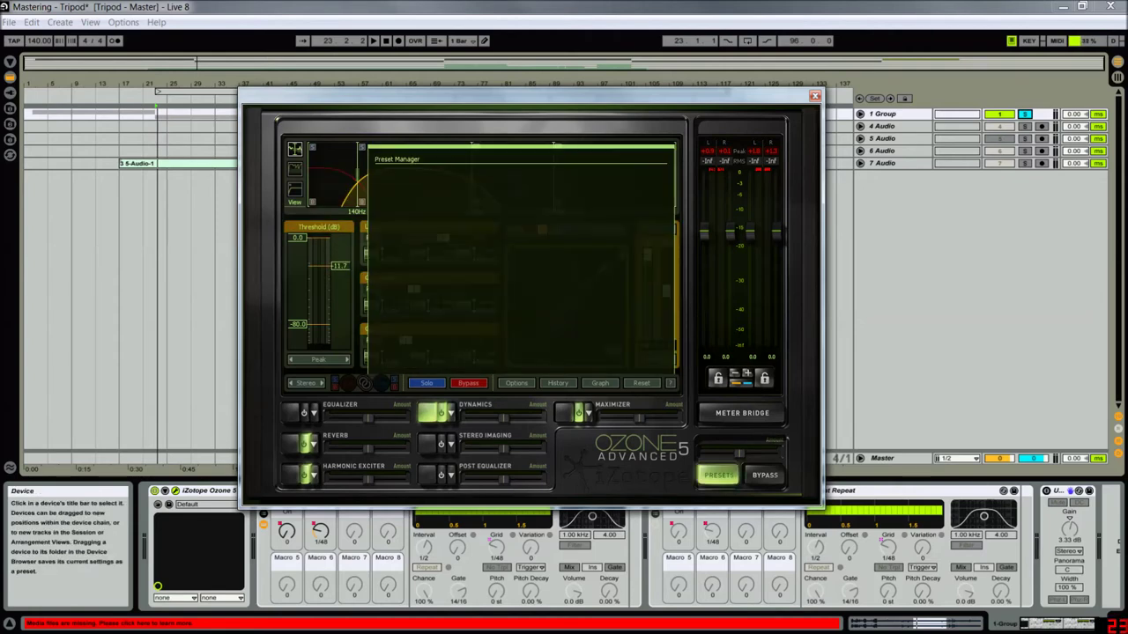
click(377, 201)
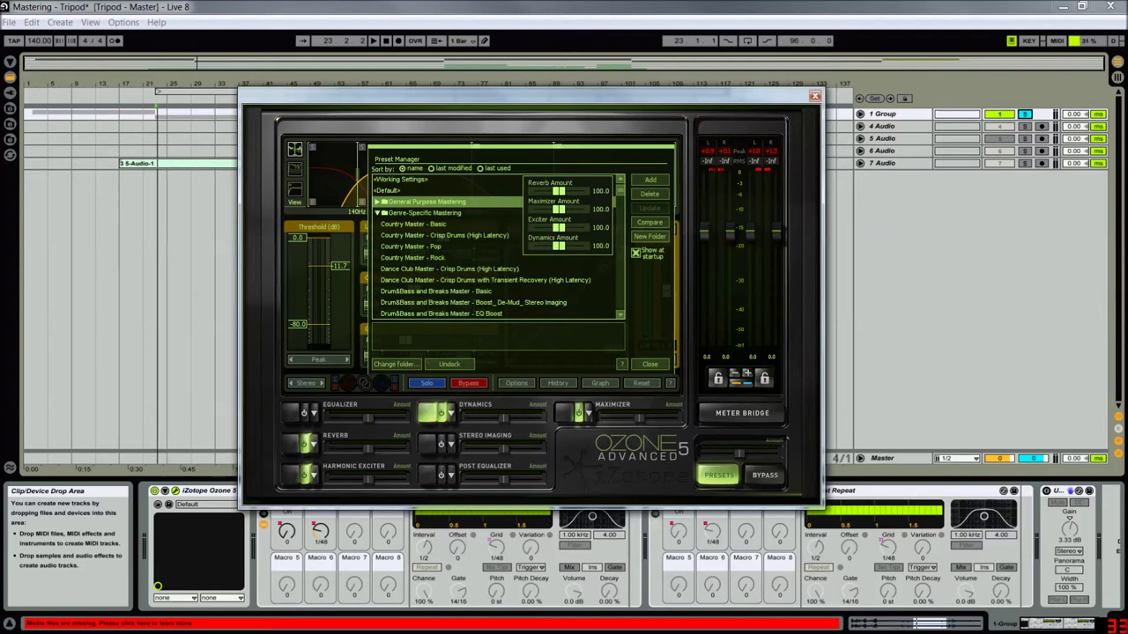
click(377, 212)
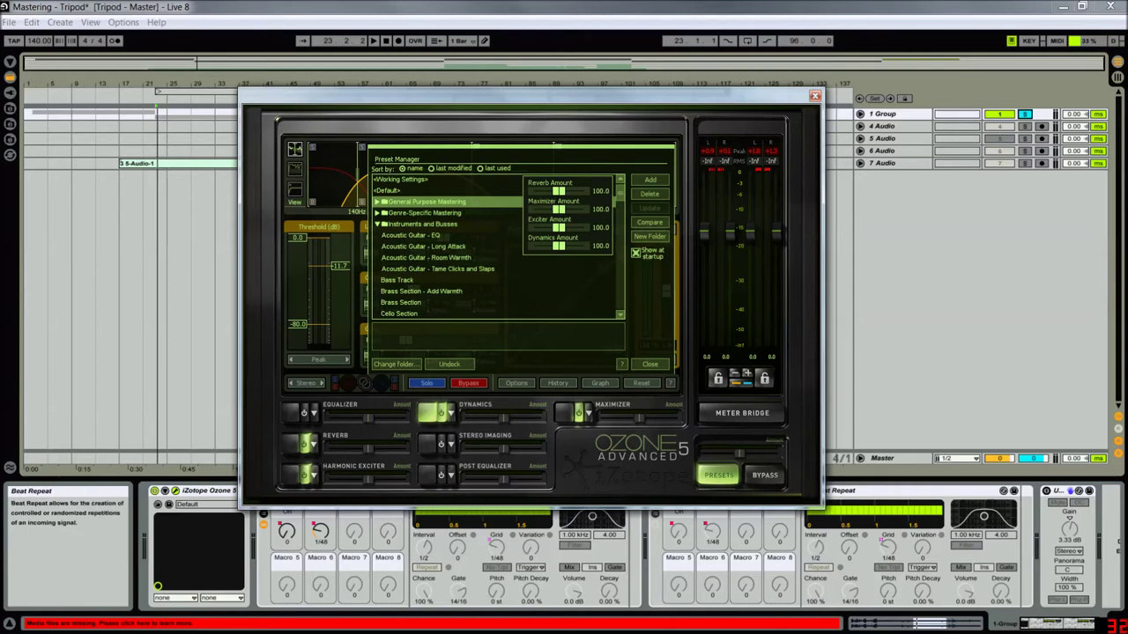
key(Escape)
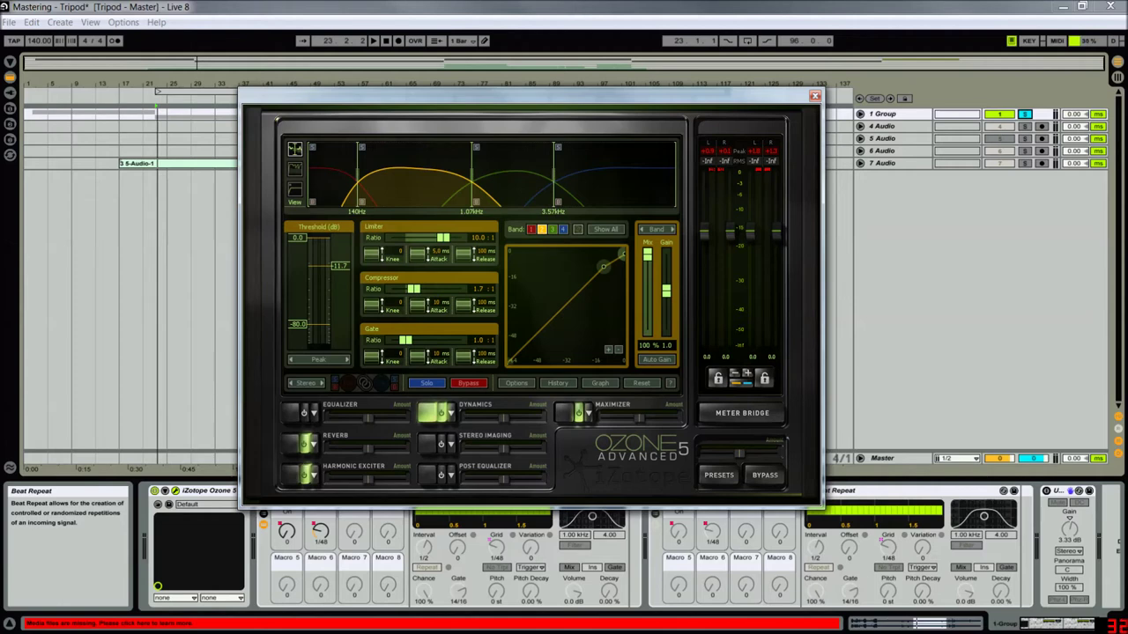
Look briefly at the Stereo Imaging module, then examine the Dynamics module's four bands once more
click(432, 444)
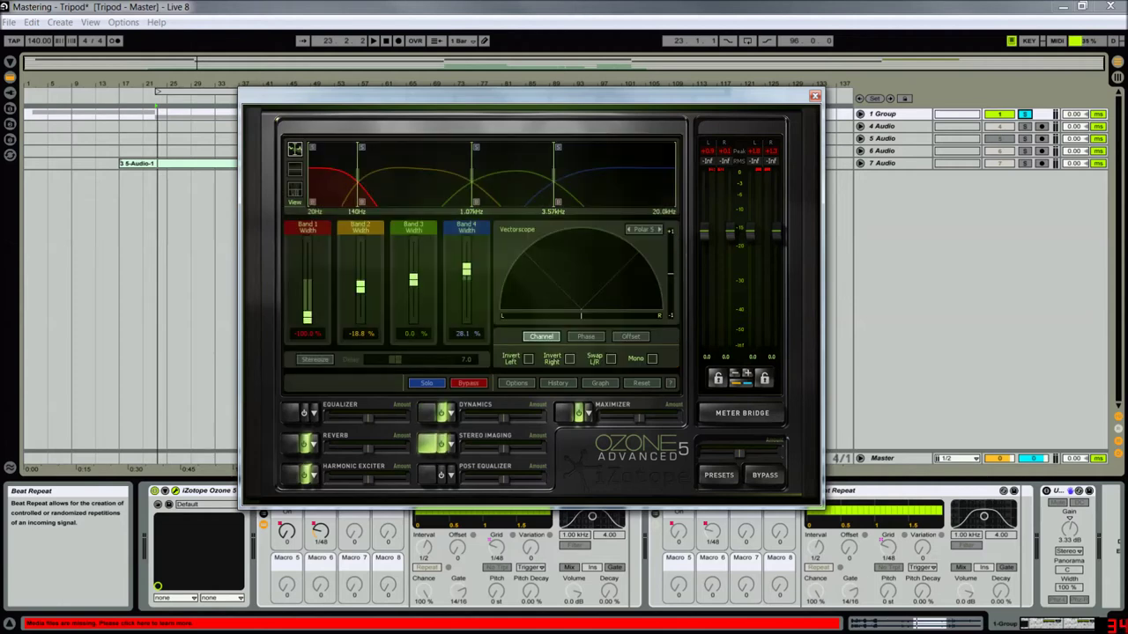
click(433, 412)
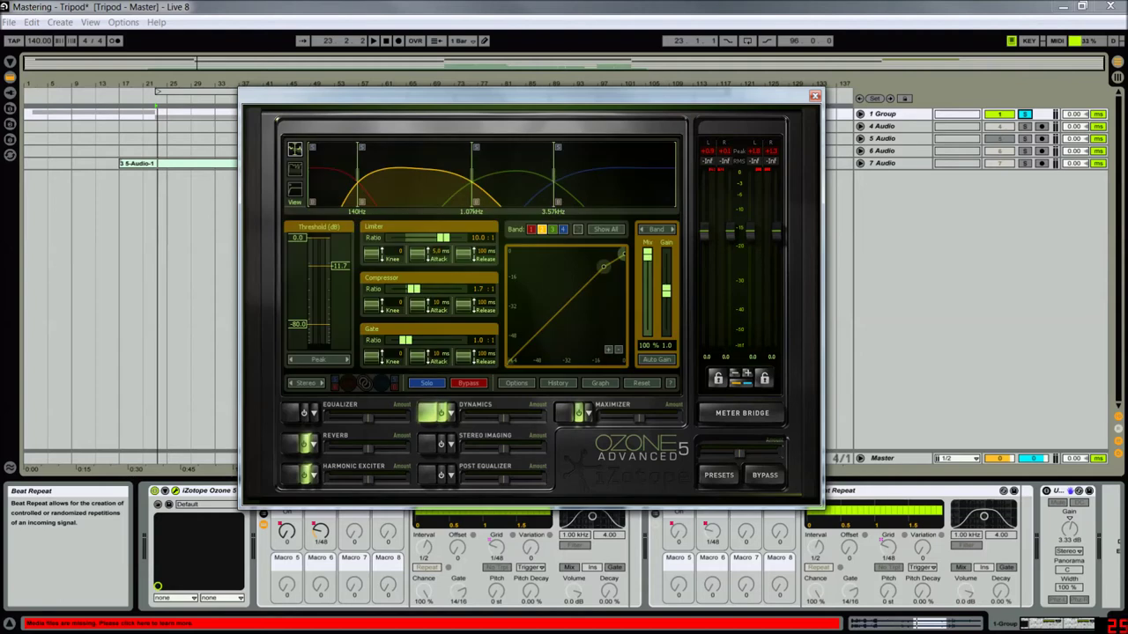
click(532, 229)
click(541, 229)
click(553, 229)
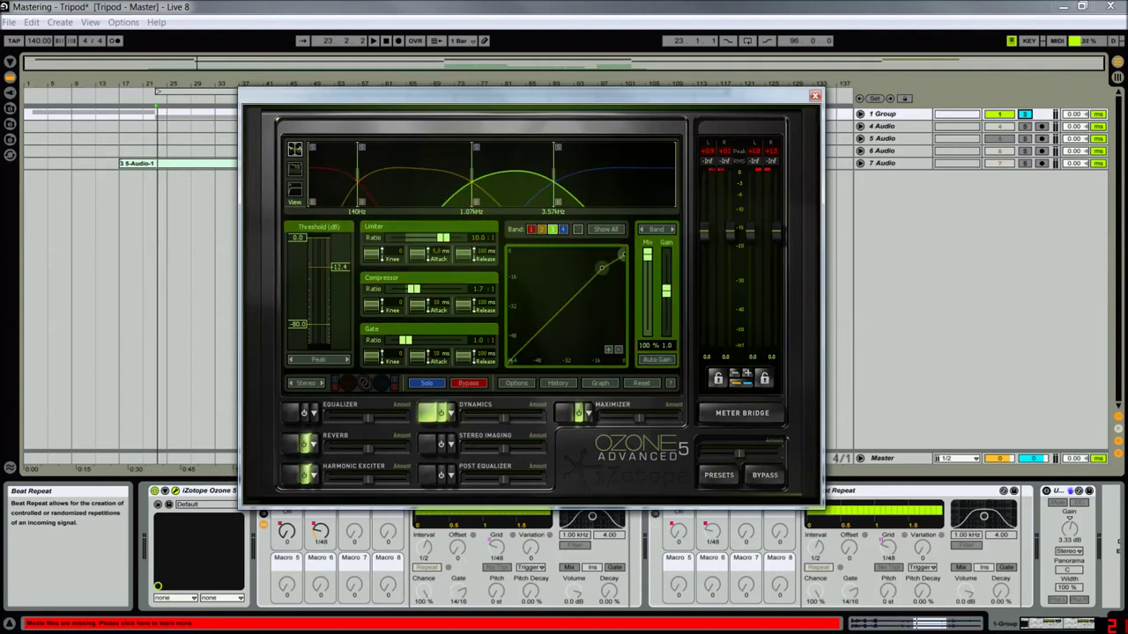
click(563, 229)
click(531, 229)
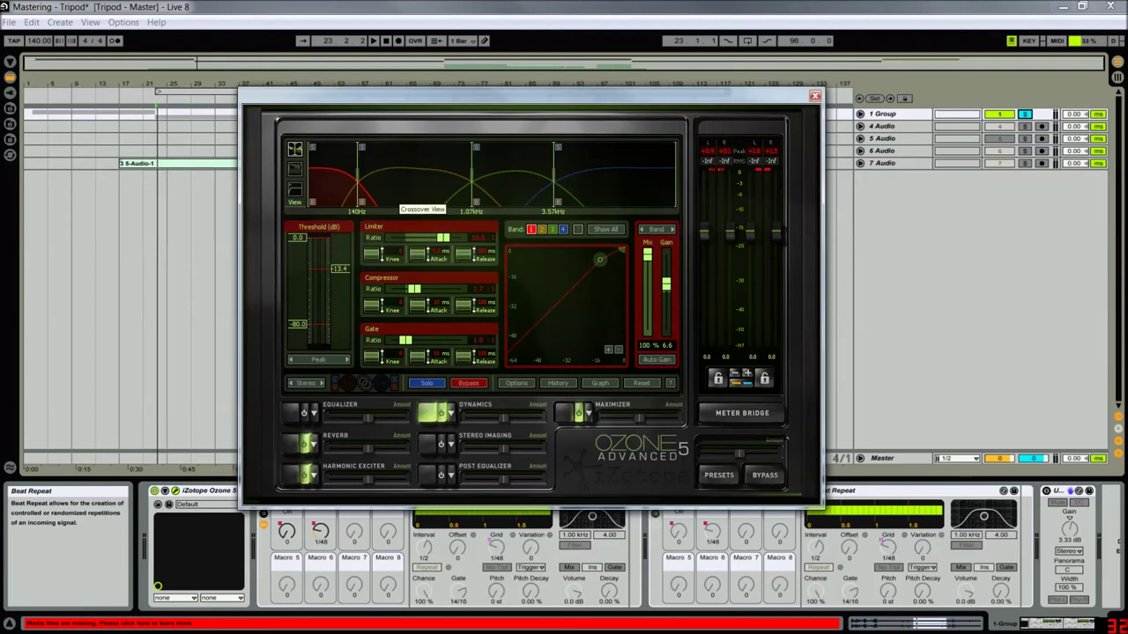
click(410, 191)
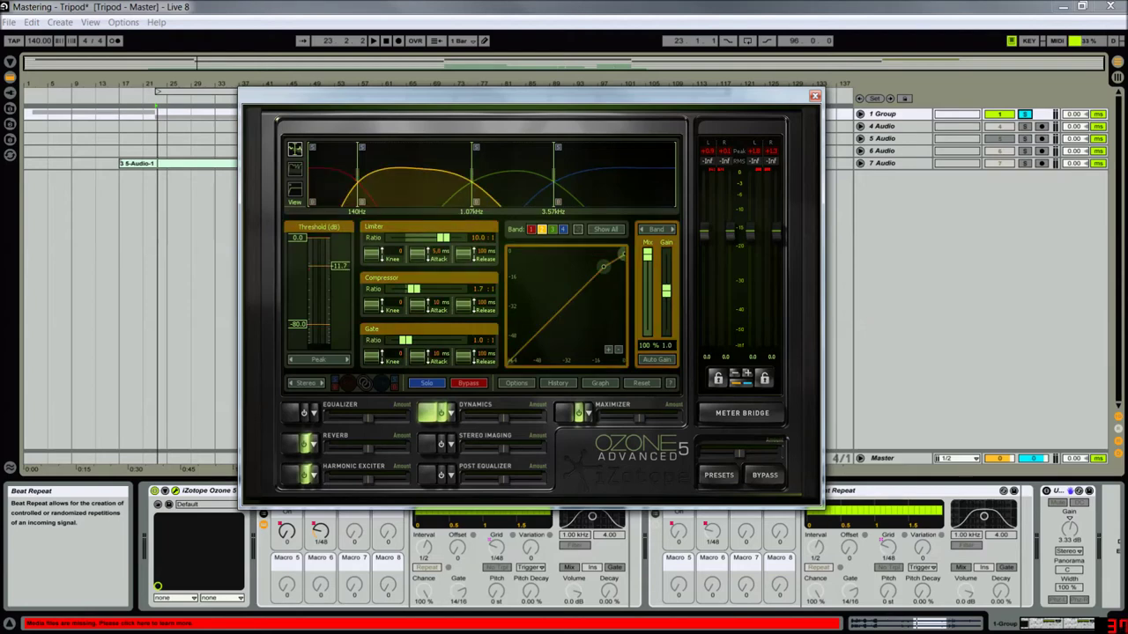
Show the Stereo Imaging module, switch it on, and audition the song with only its first band soloed
click(428, 444)
click(441, 444)
click(412, 187)
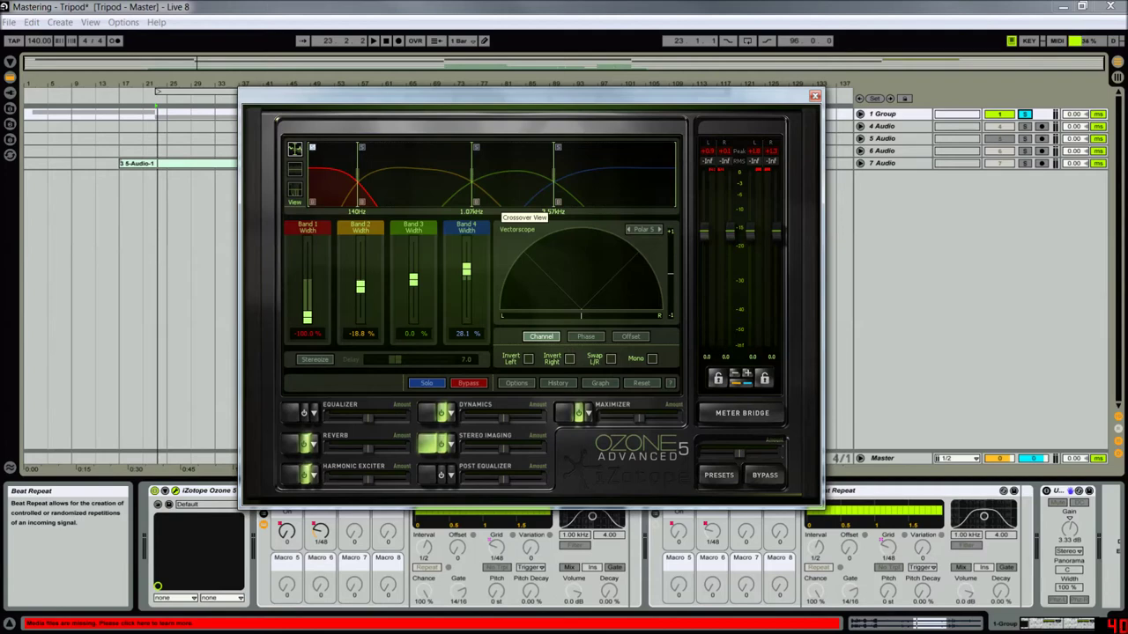
key(space)
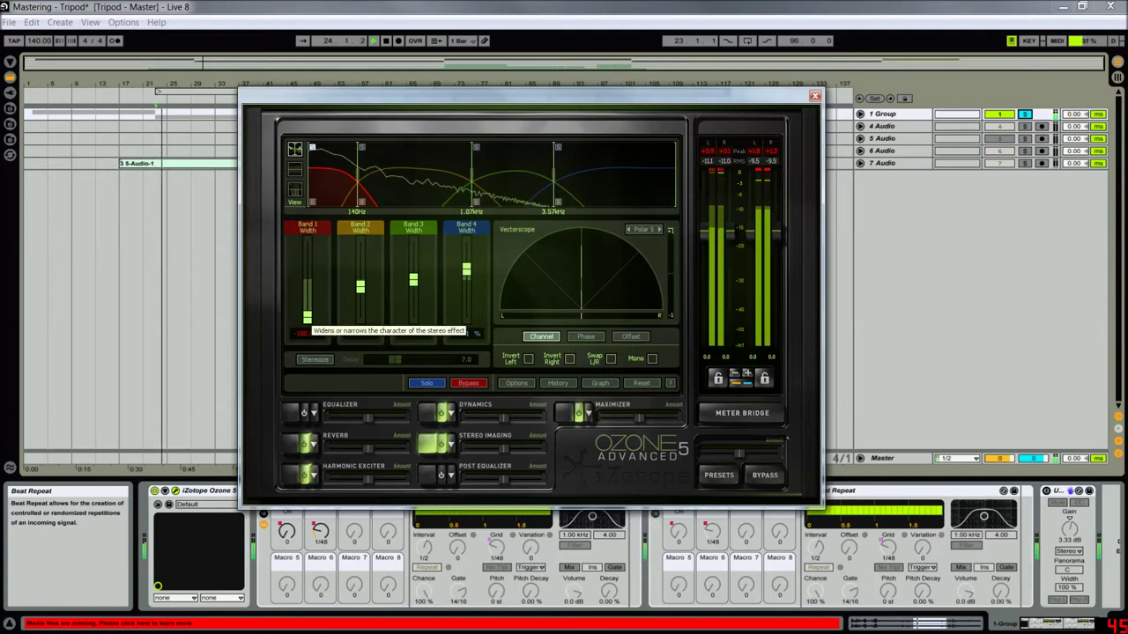
key(space)
Audition the soloed first band with its stereo width at 0% and at 100%, and return the width to -100%
drag(307, 316, 307, 280)
key(space)
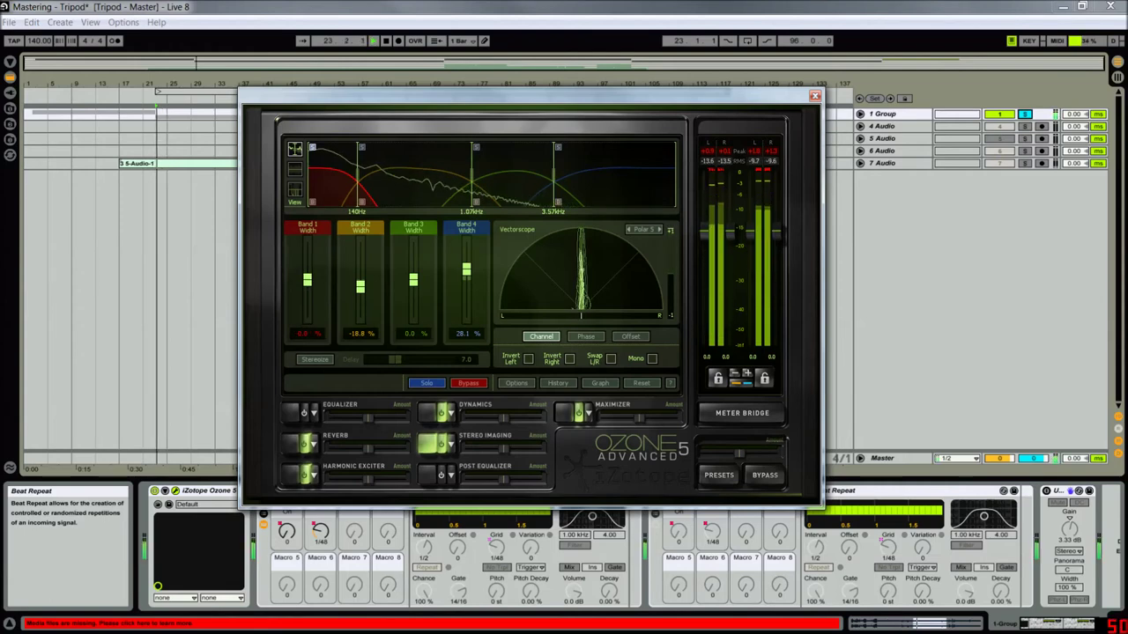
key(space)
drag(308, 279, 307, 241)
key(space)
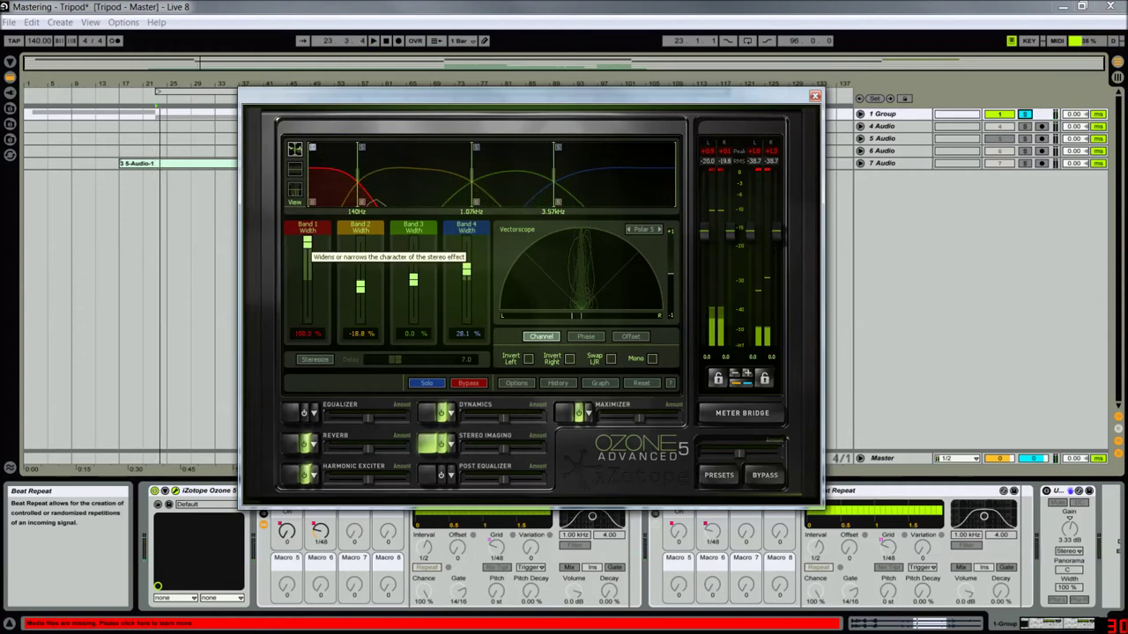
key(space)
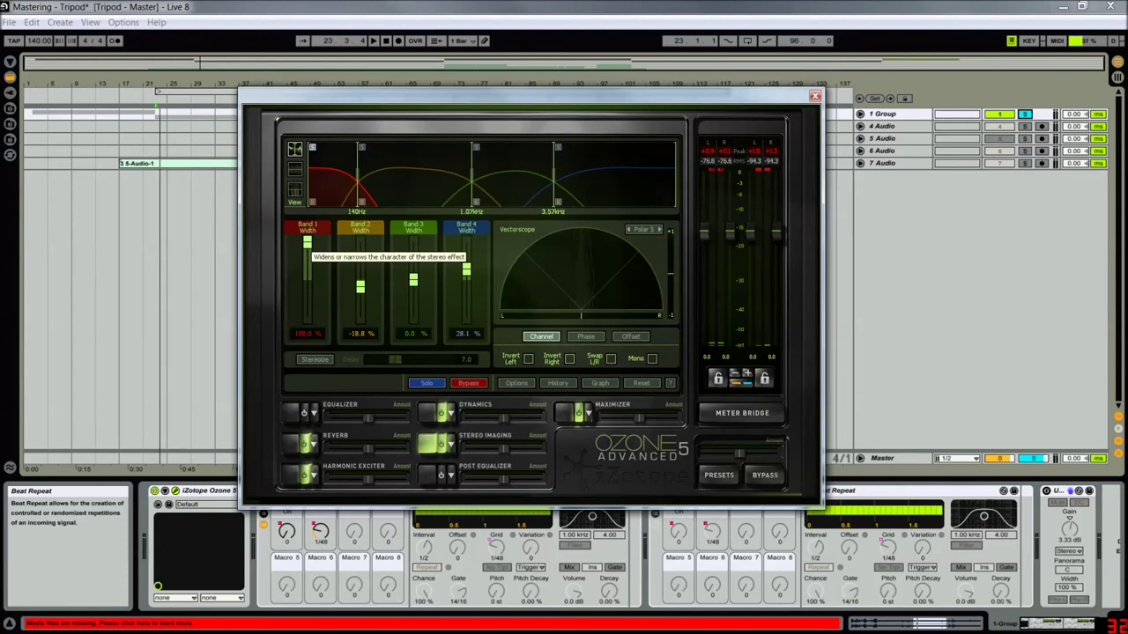
drag(307, 241, 307, 317)
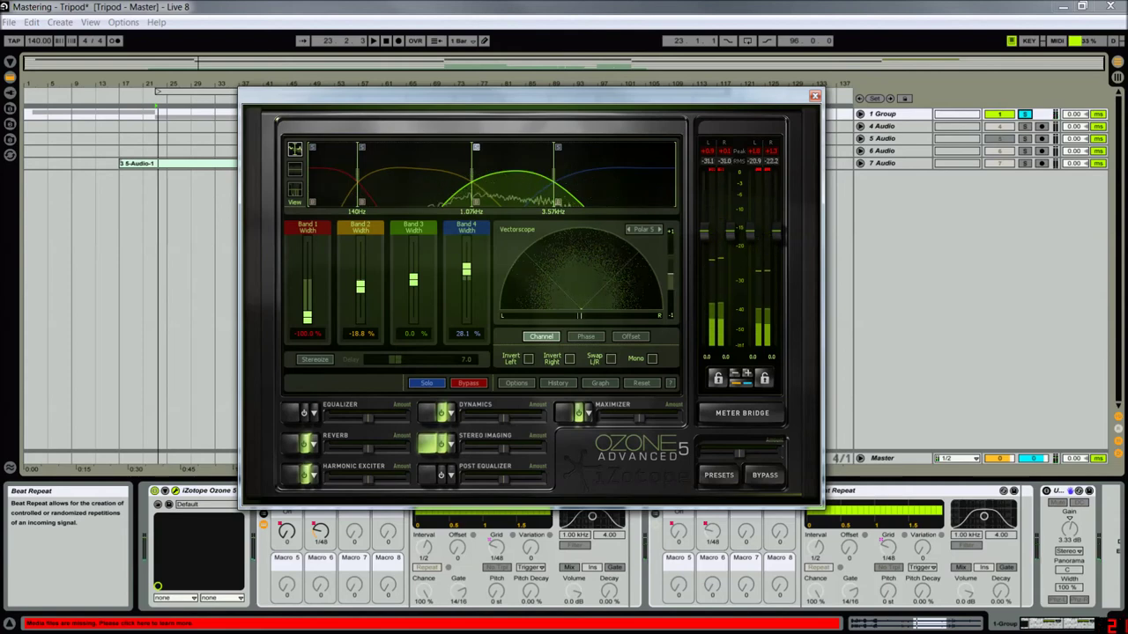
Audition the soloed third band of Stereo Imaging, first unchanged and then with its width raised to 100%
key(space)
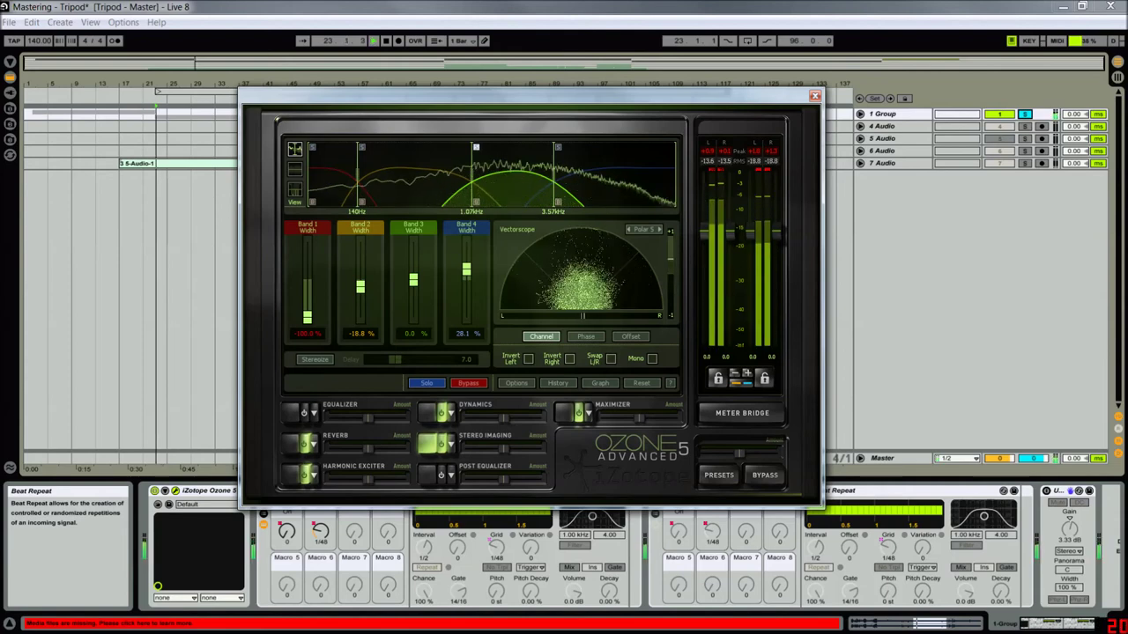
key(space)
drag(413, 279, 413, 242)
key(space)
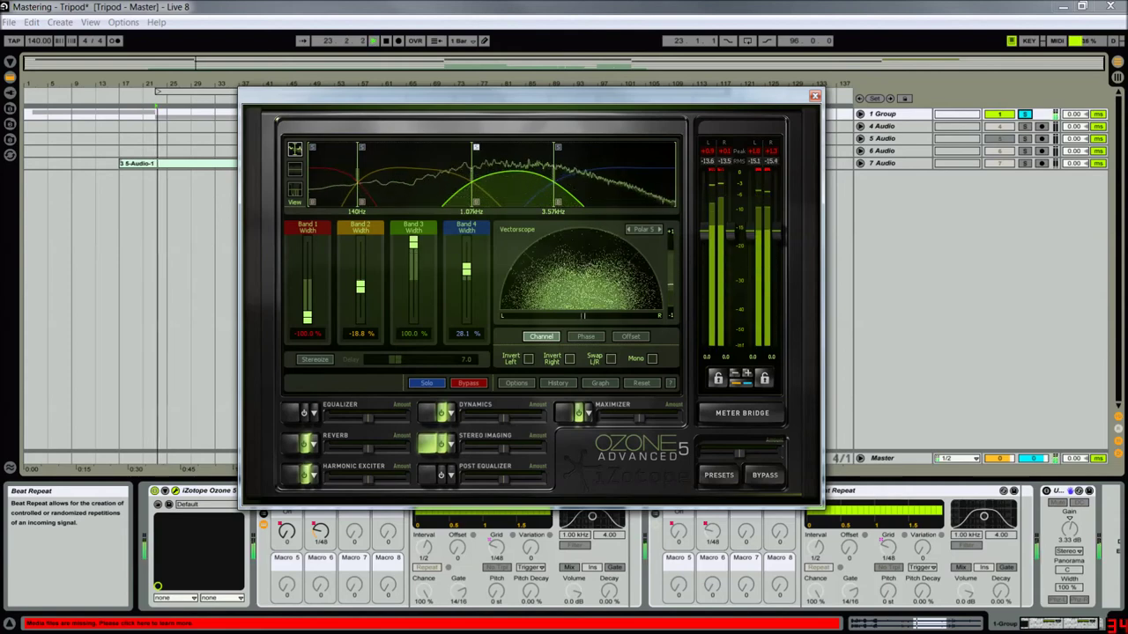
key(space)
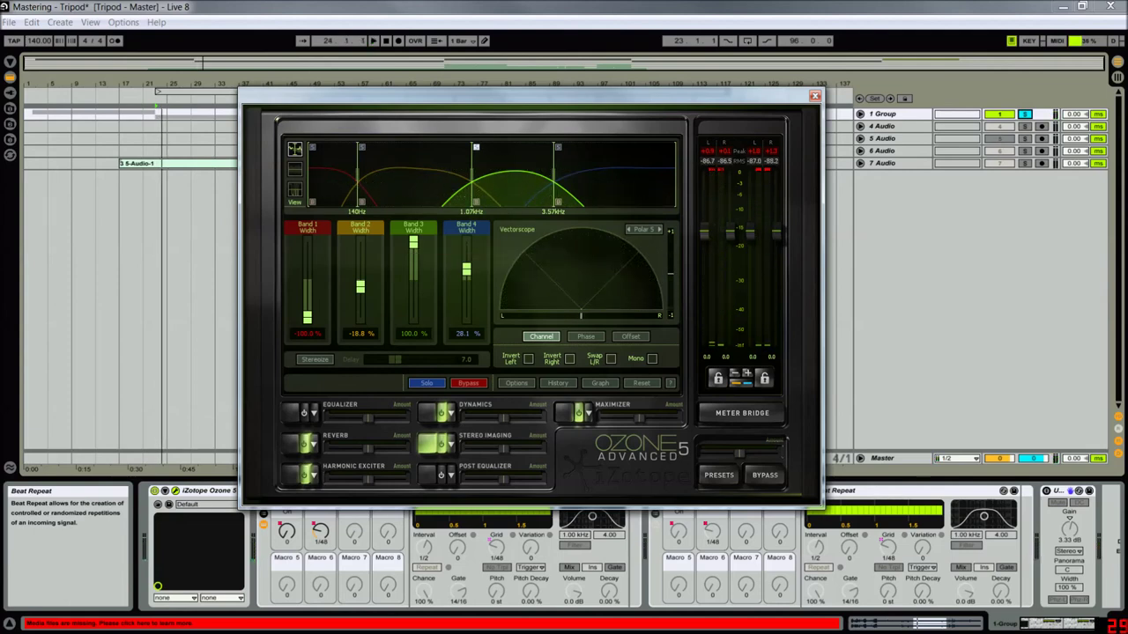
Audition all bands together while narrowing Band 3, and set the Band 3 width to 0%
key(space)
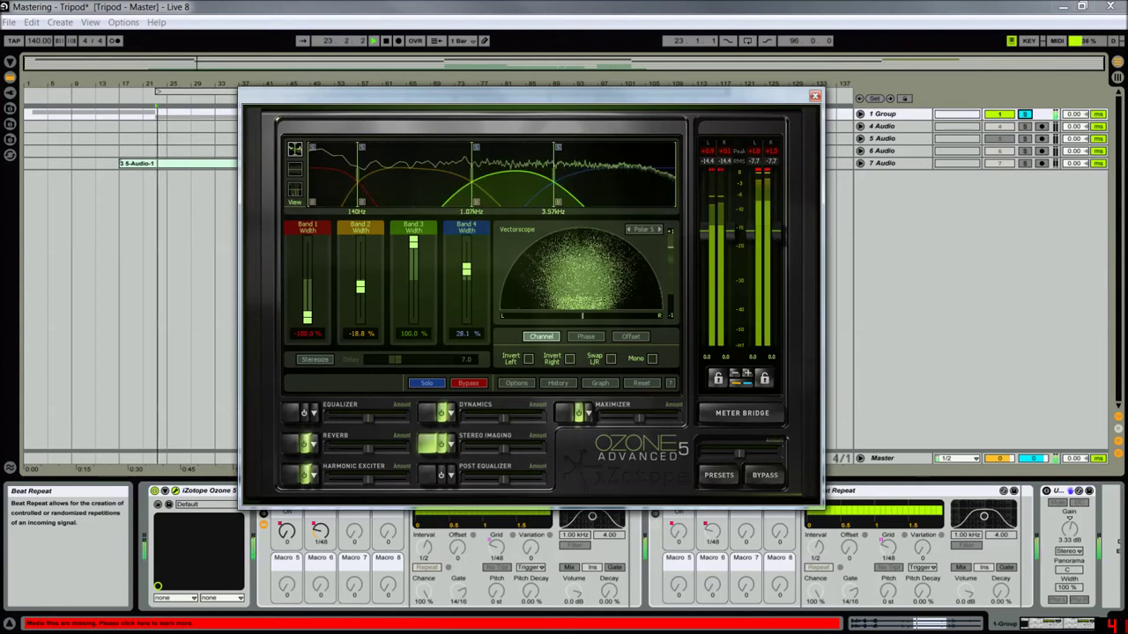
drag(414, 242, 413, 316)
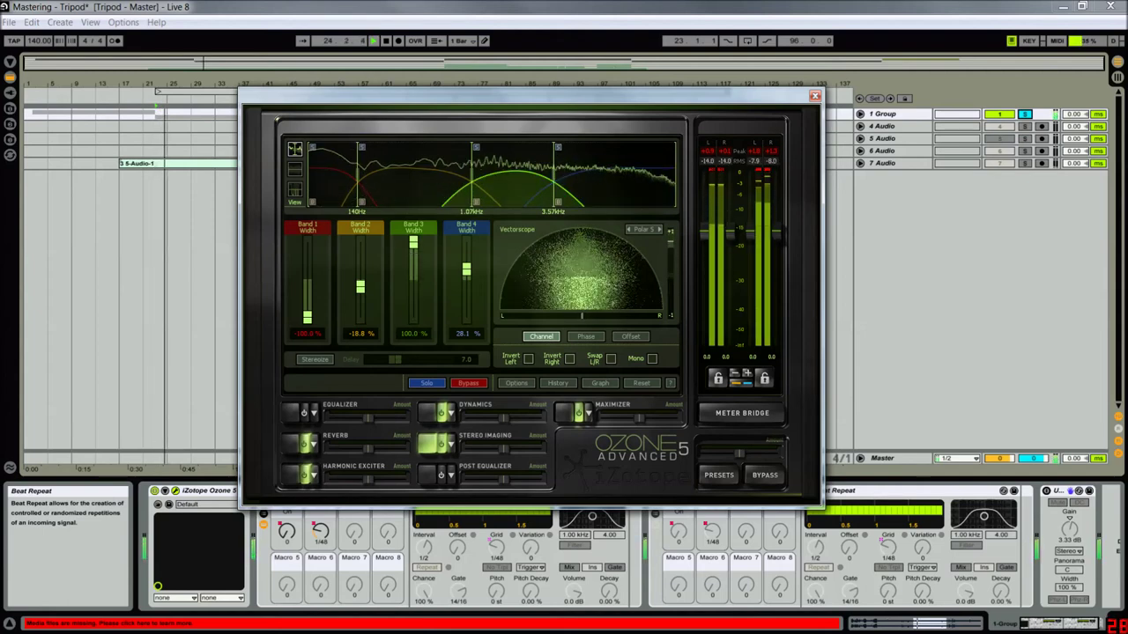
key(space)
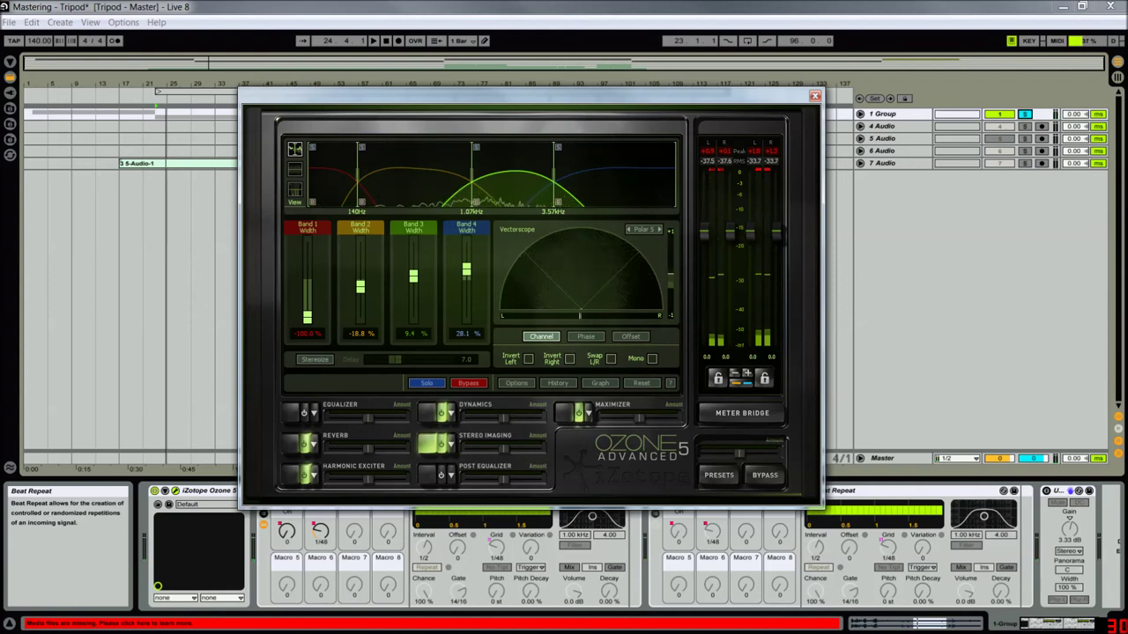
click(414, 333)
text(0)
key(Return)
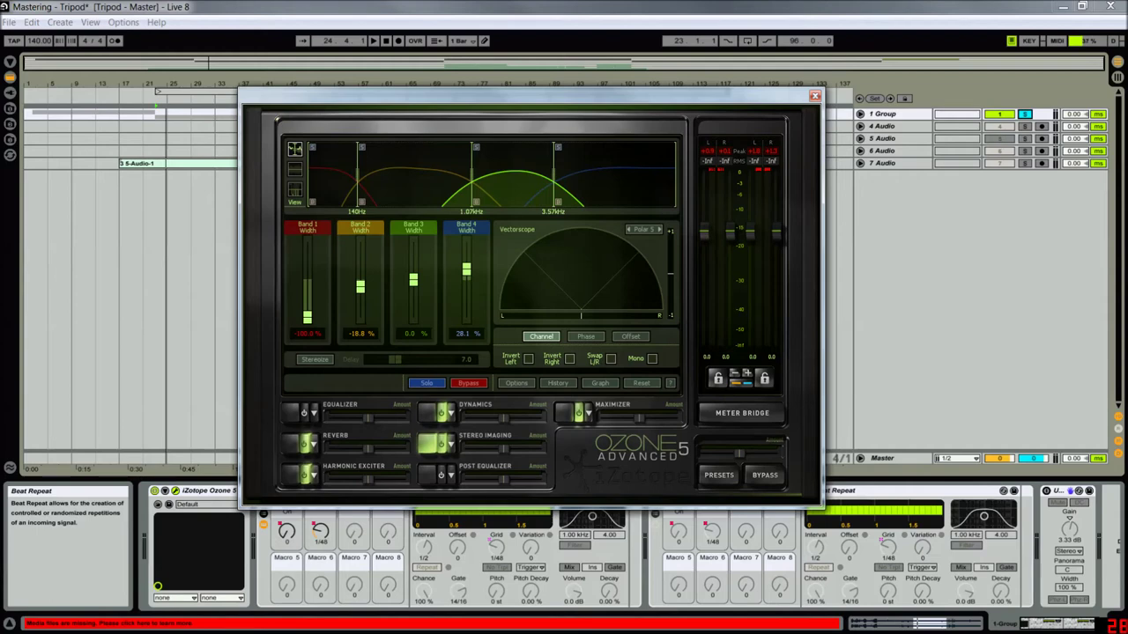
Show the Post Equalizer module with it switched on and audition the song through its high-shelf curve
click(429, 475)
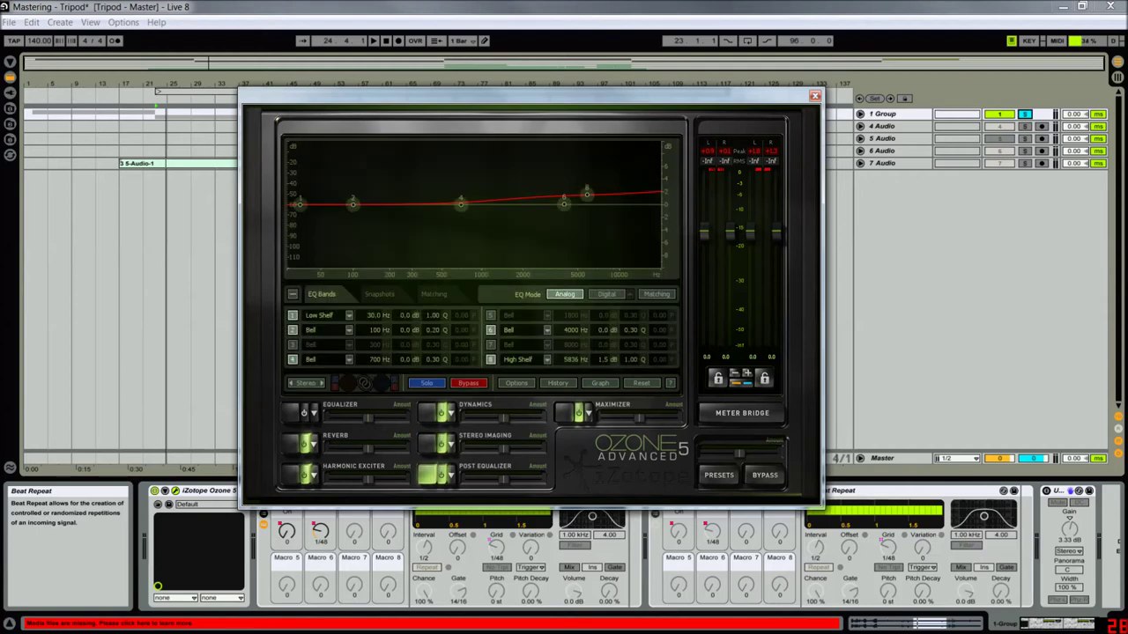
key(space)
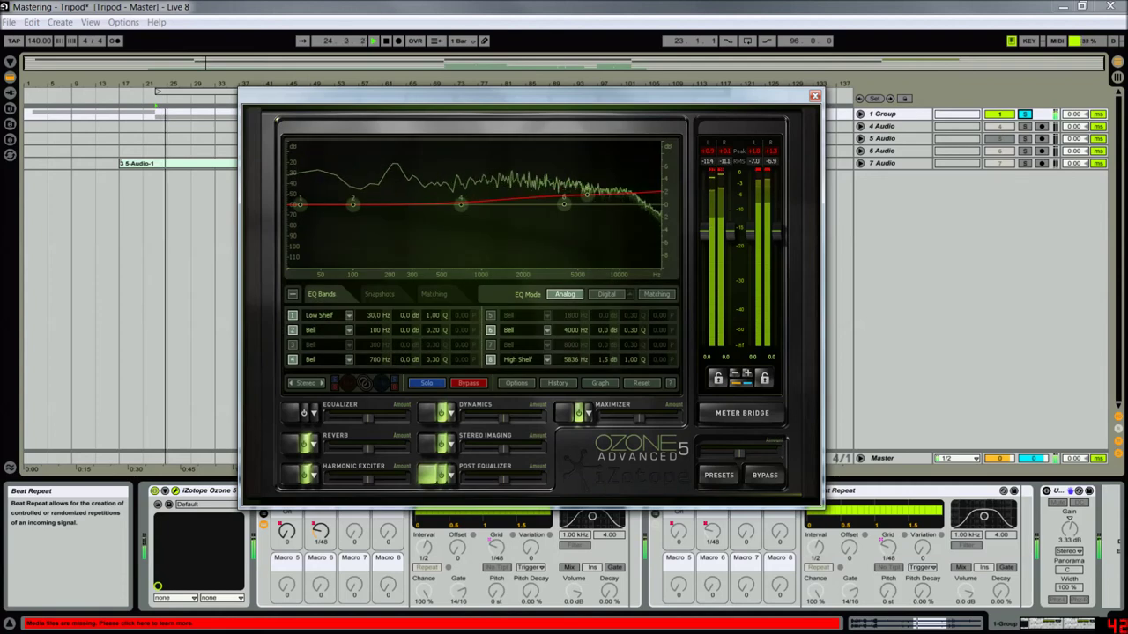
key(space)
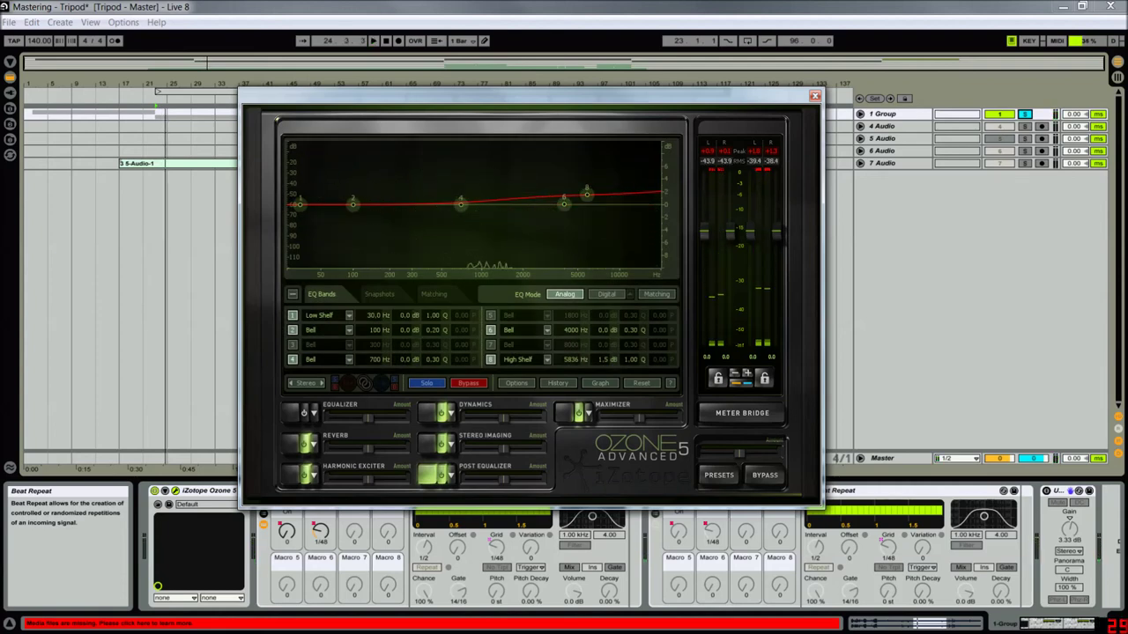
Show the Maximizer module's settings and close the Ozone 5 plug-in window
click(564, 413)
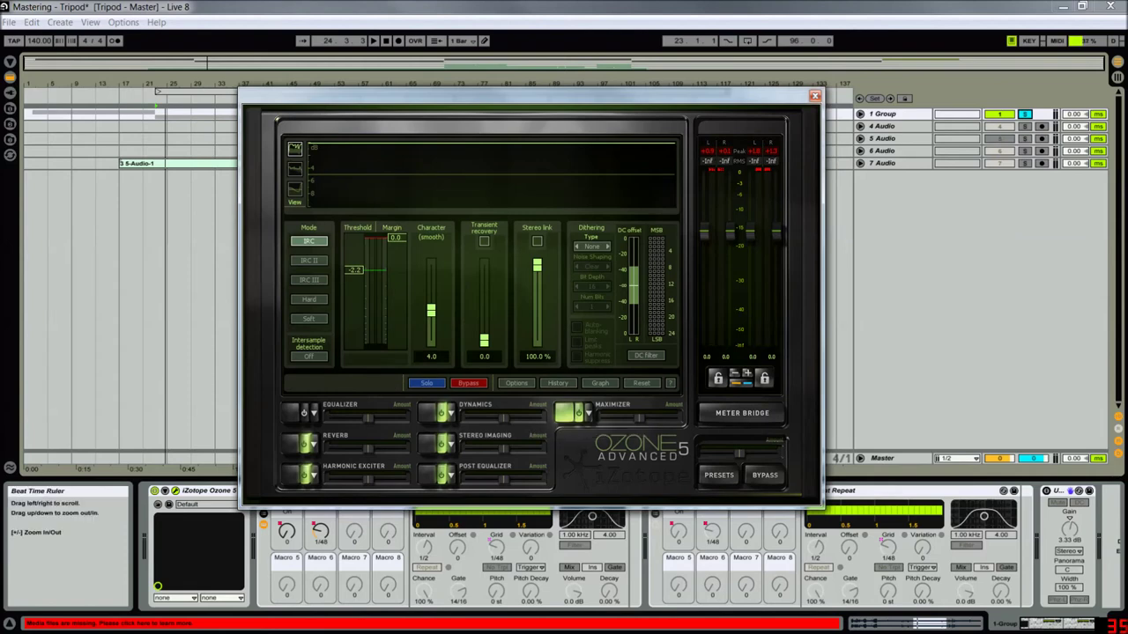
drag(760, 99, 668, 55)
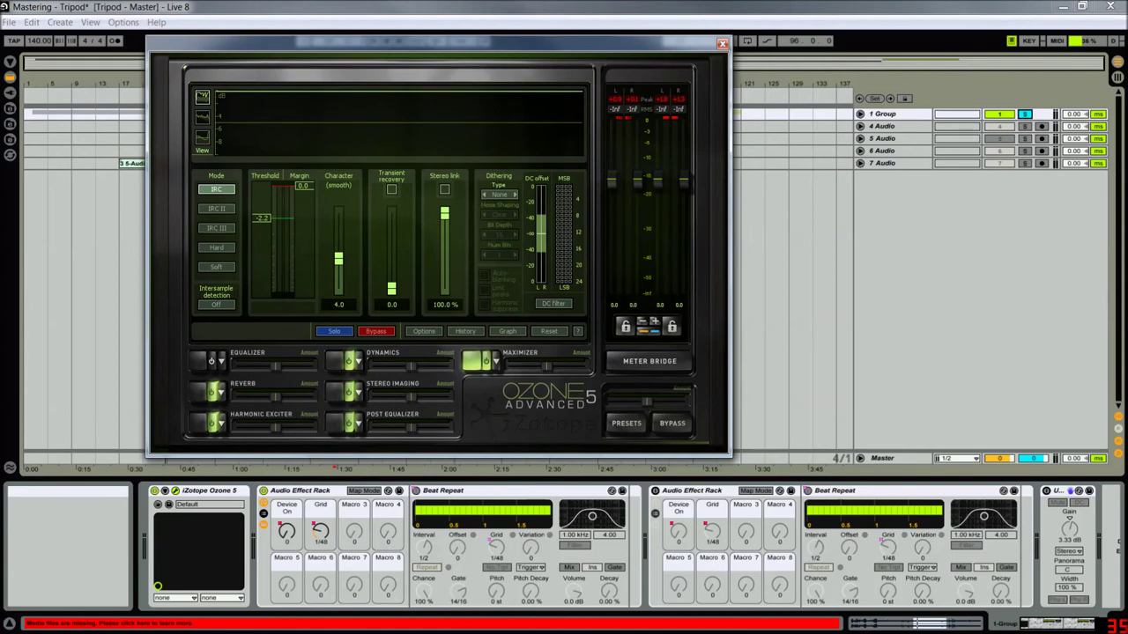
click(723, 43)
Show the Master track's effect chain, open the L2 Stereo limiter clear of the clips, and audition the song through it
click(882, 458)
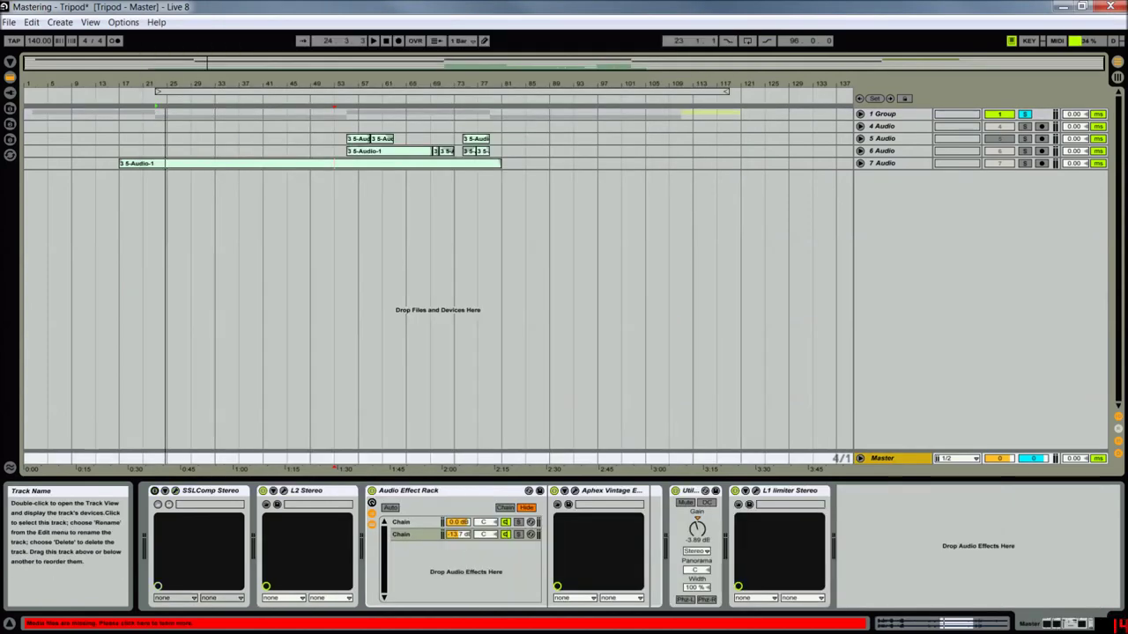
click(282, 491)
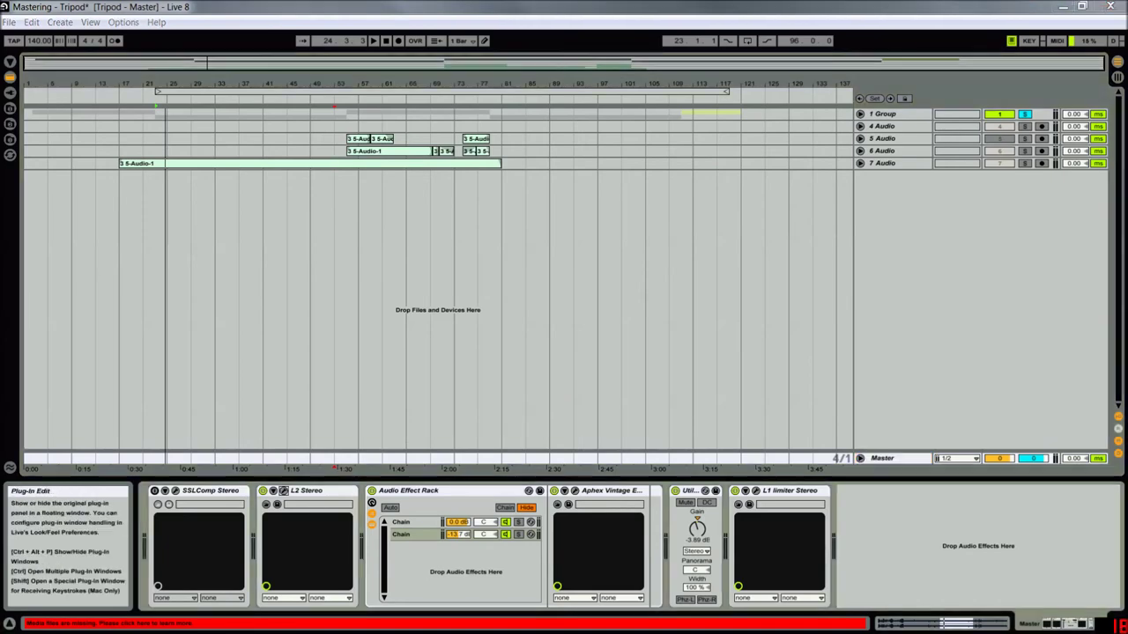
click(283, 491)
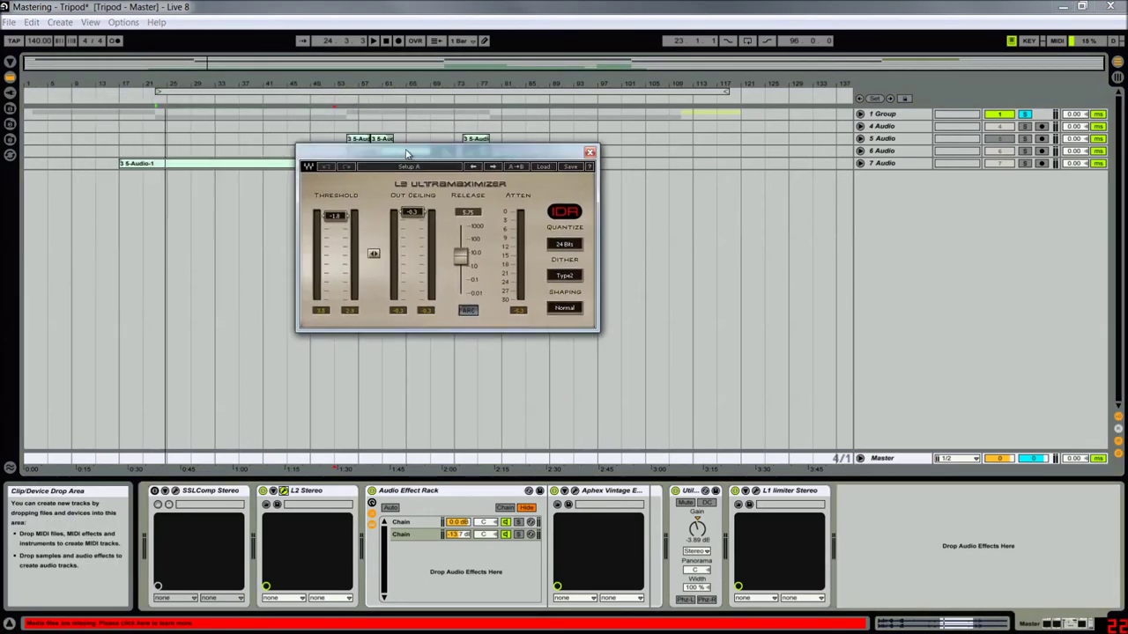
drag(406, 155, 626, 233)
key(space)
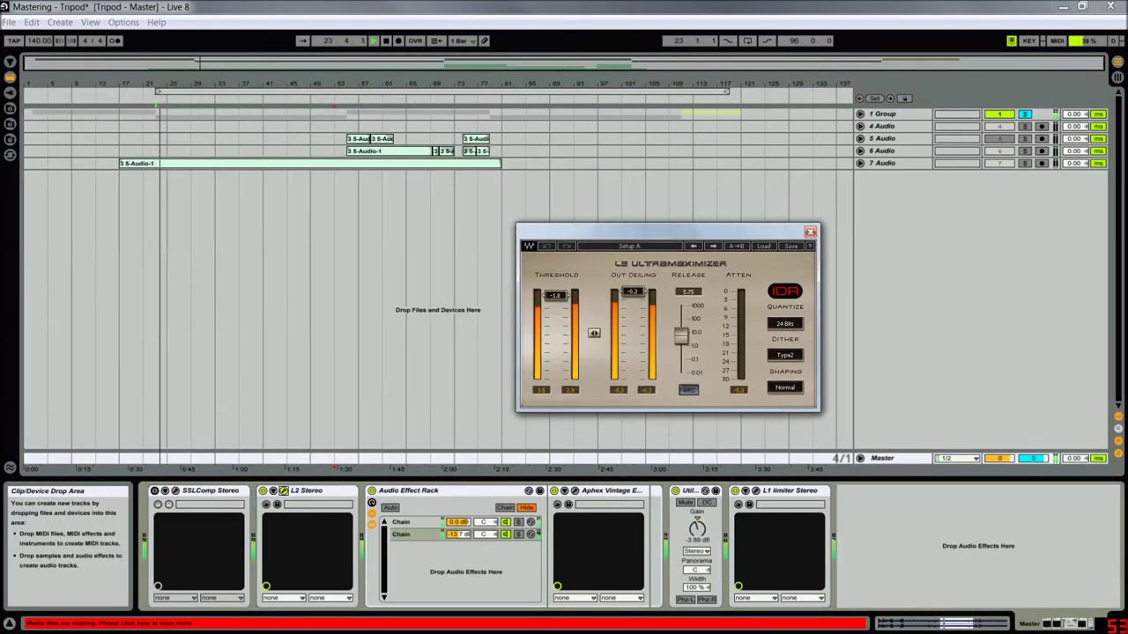
key(space)
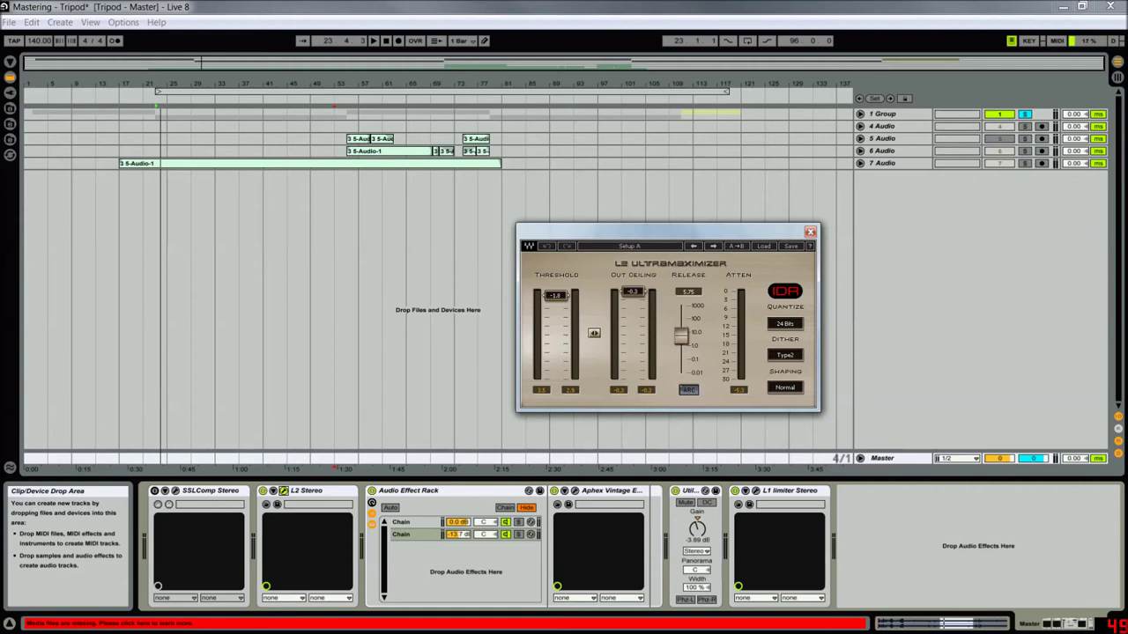
Audition the song while lowering the L2 Ultramaximizer's threshold to -11.7
key(space)
drag(555, 295, 555, 324)
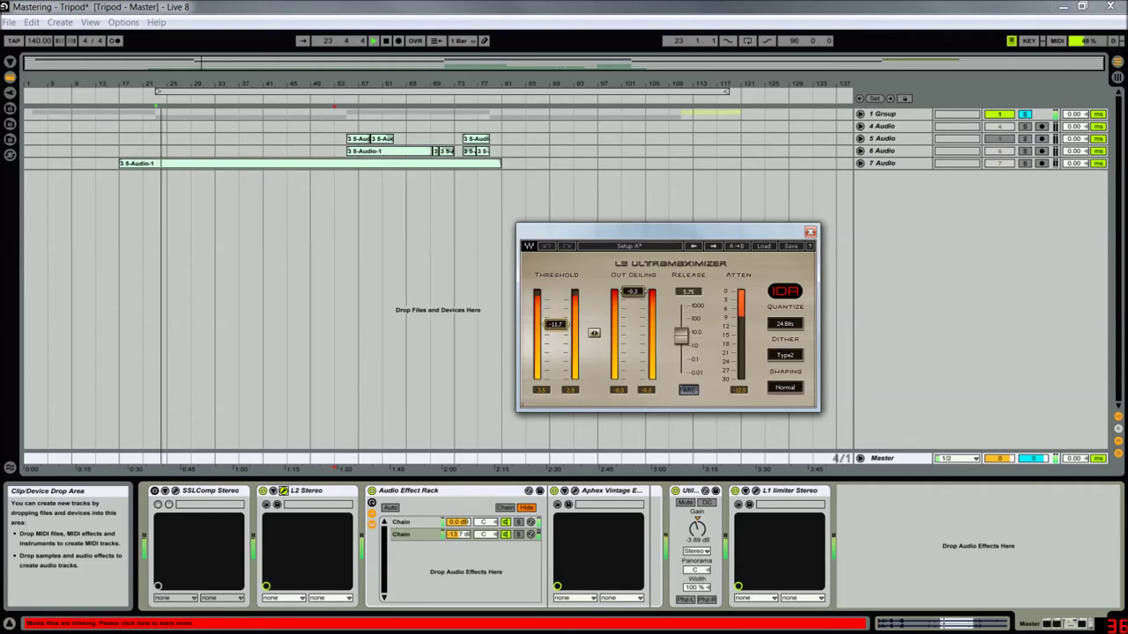
key(space)
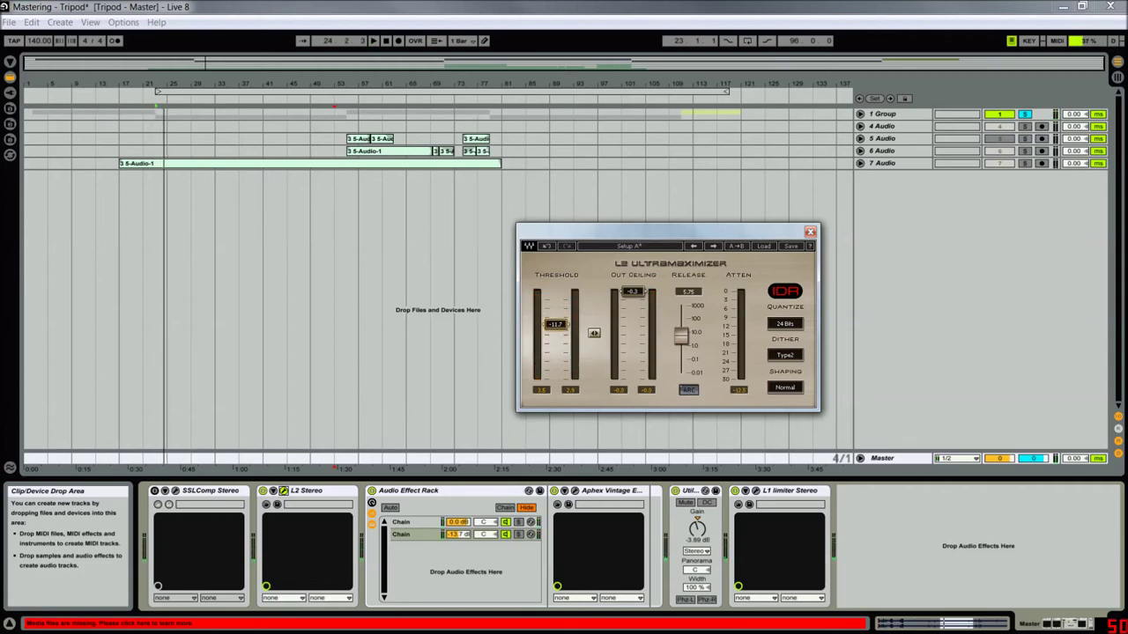
Audition the song, raise the L2 Ultramaximizer's threshold to -1.8, and close the plug-in window
key(space)
drag(555, 324, 555, 296)
key(space)
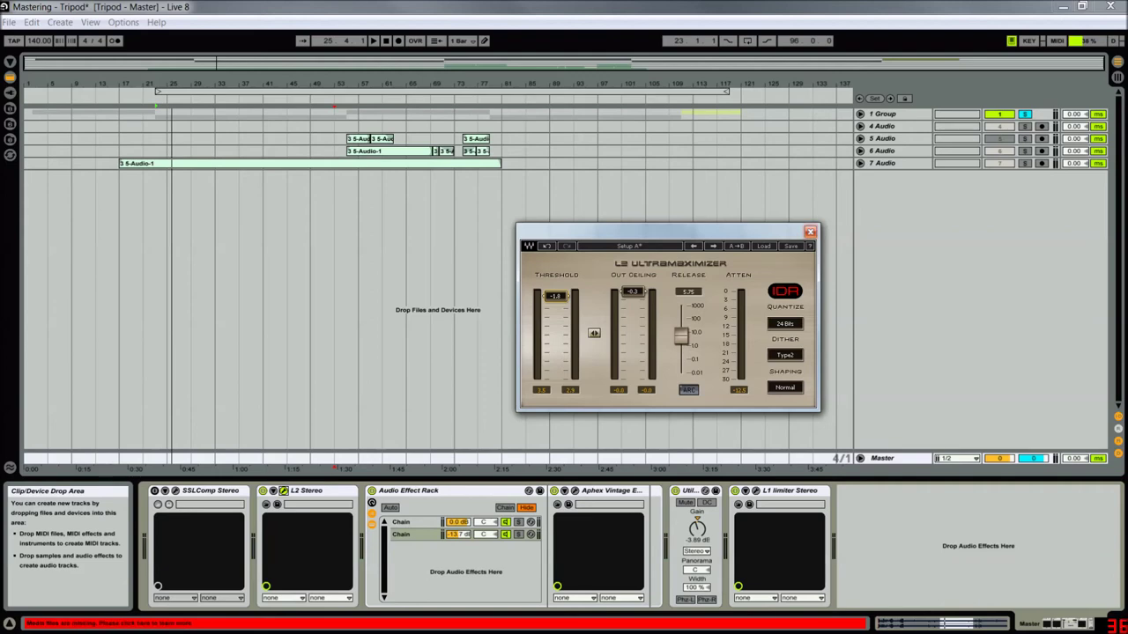
click(811, 231)
Show the devices in the Audio Effect Rack's two chains and open the second chain's Aphex Vintage Exciter clear of the effect chain
click(408, 490)
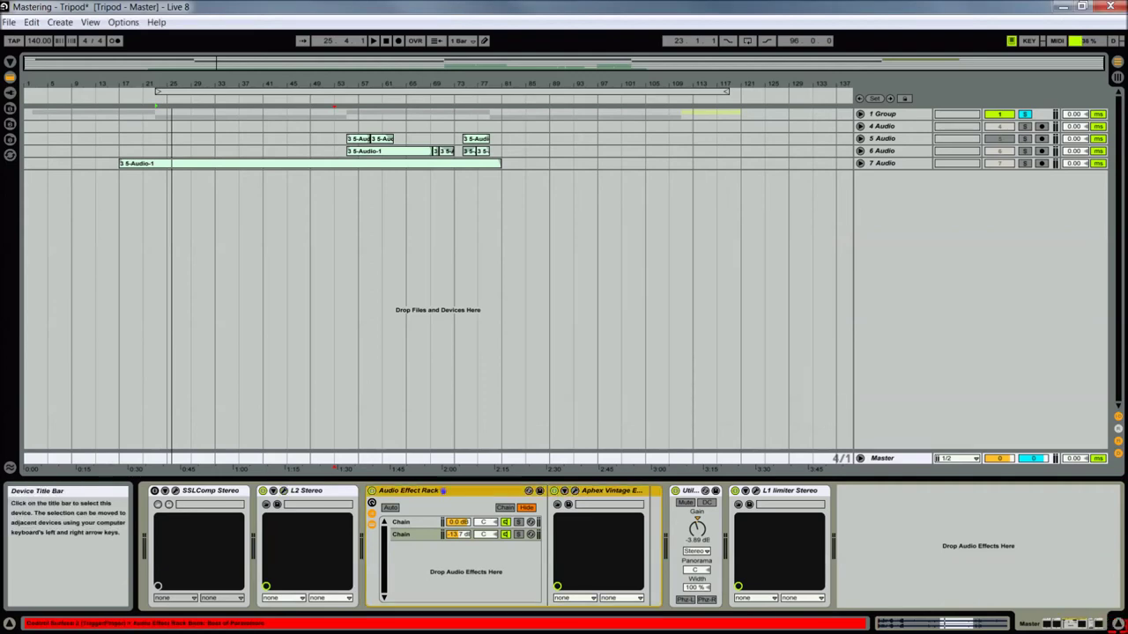
click(414, 522)
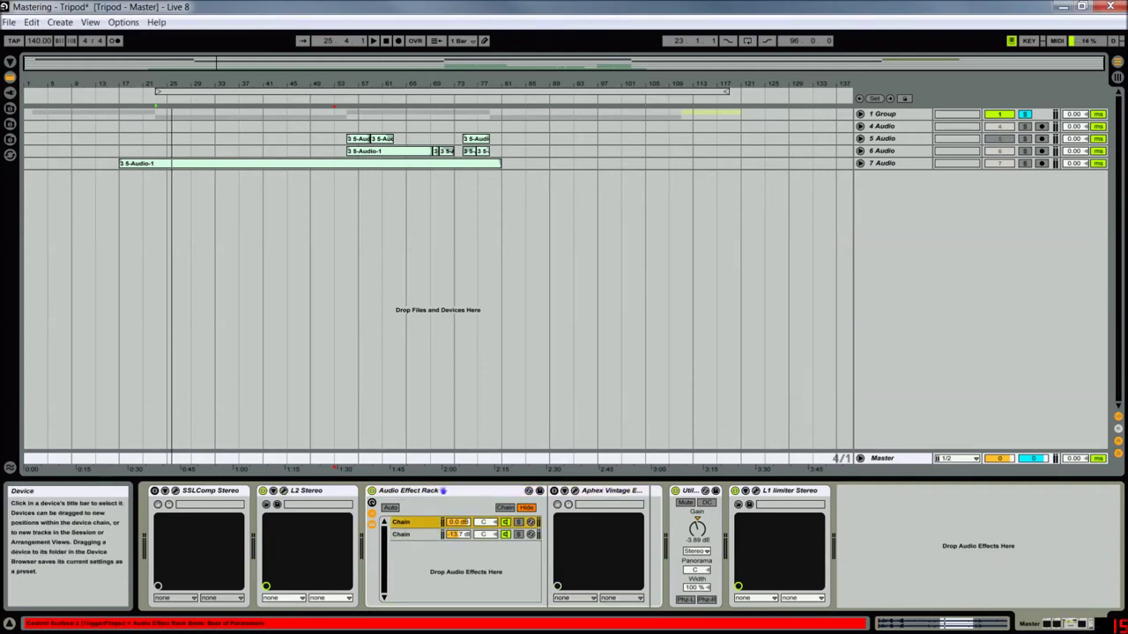
click(414, 534)
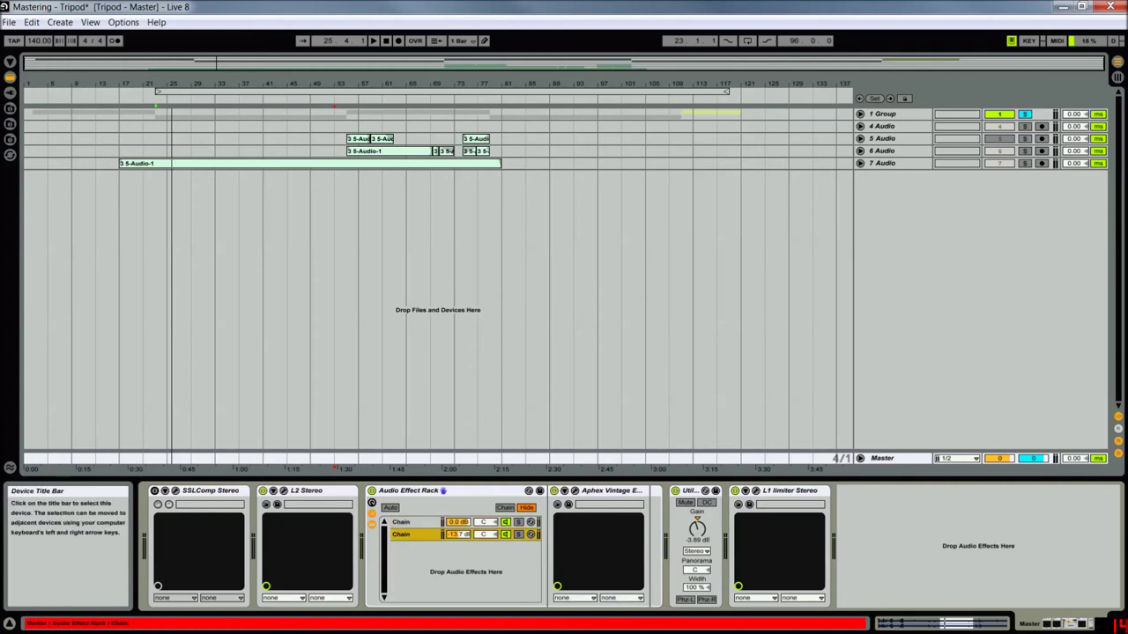
click(574, 490)
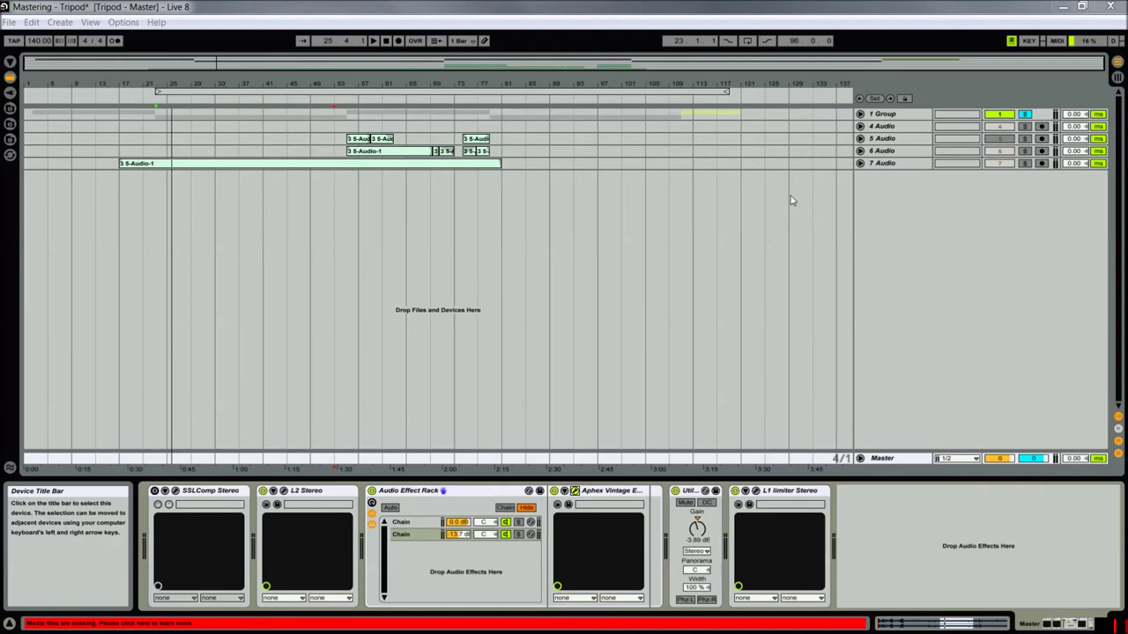
drag(621, 183, 680, 148)
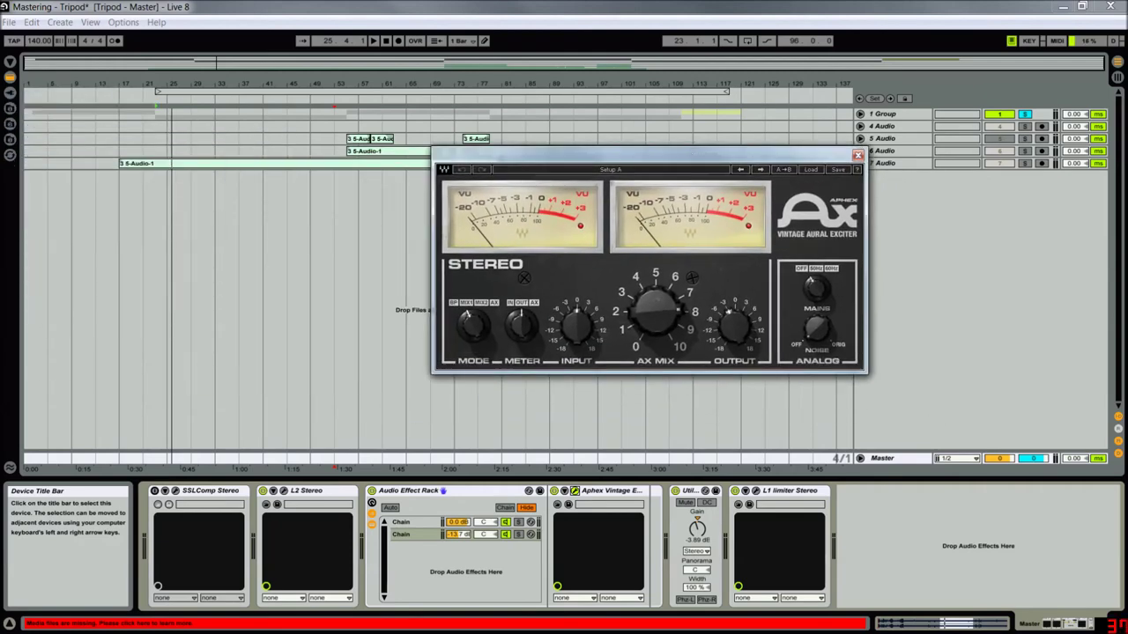
click(610, 491)
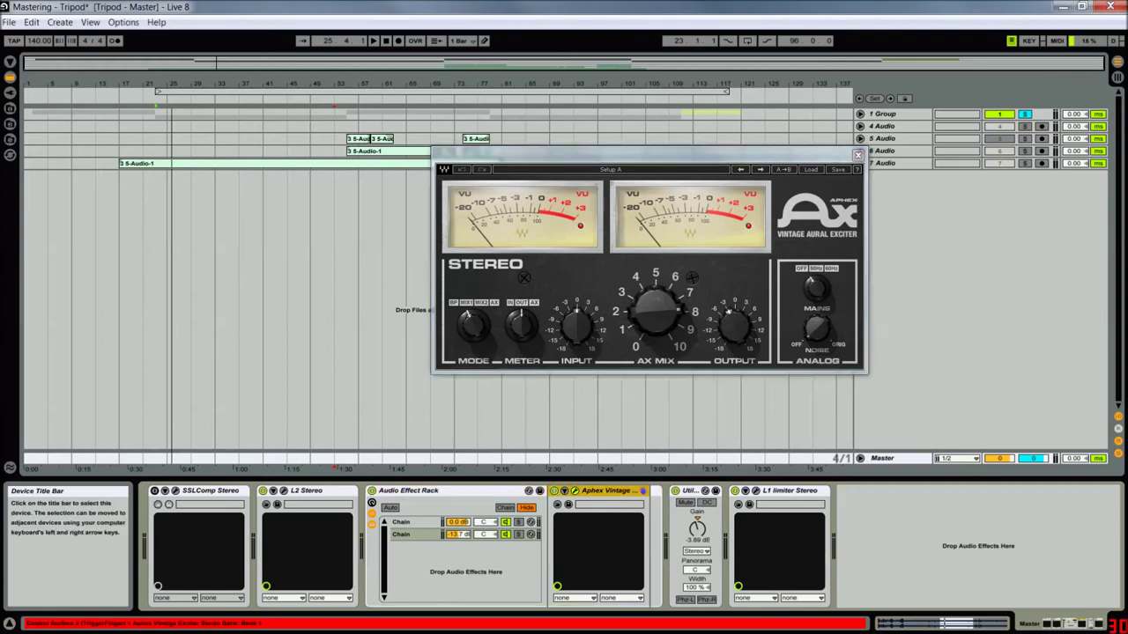
key(Left)
key(Right)
Play the song and solo the Audio Effect Rack's unprocessed chain and exciter chain in turn to compare them
click(411, 521)
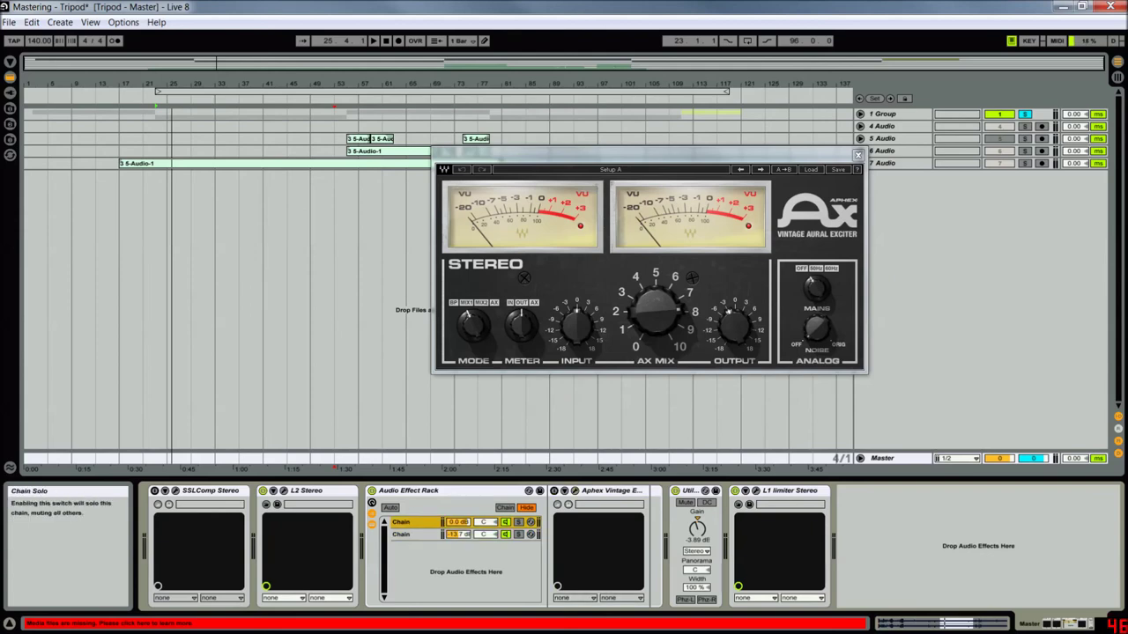
click(518, 523)
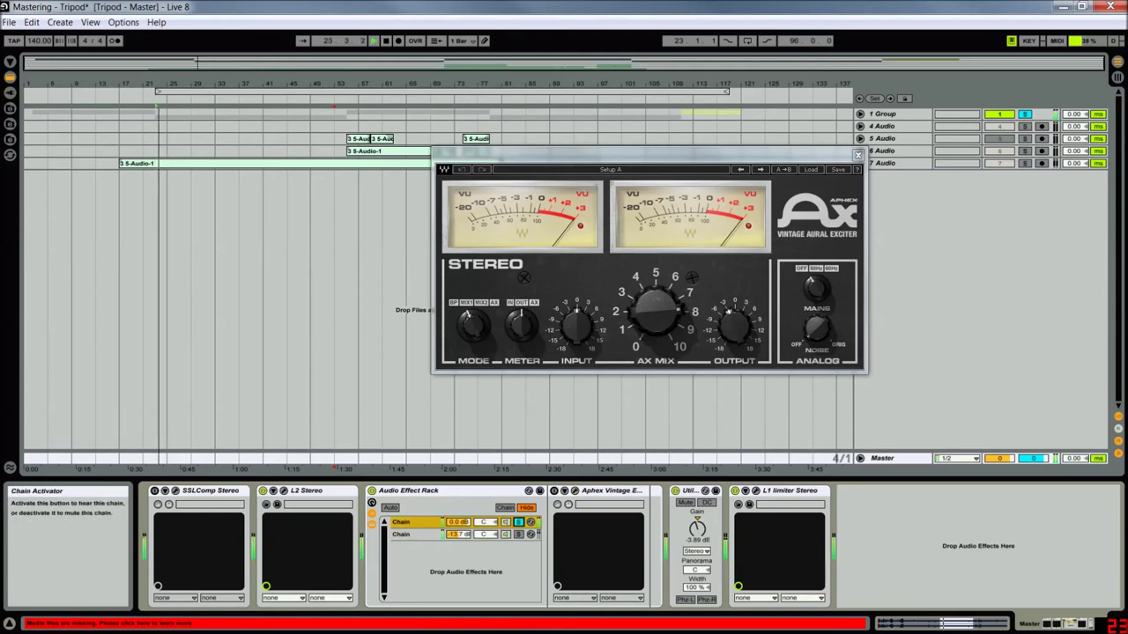
click(518, 534)
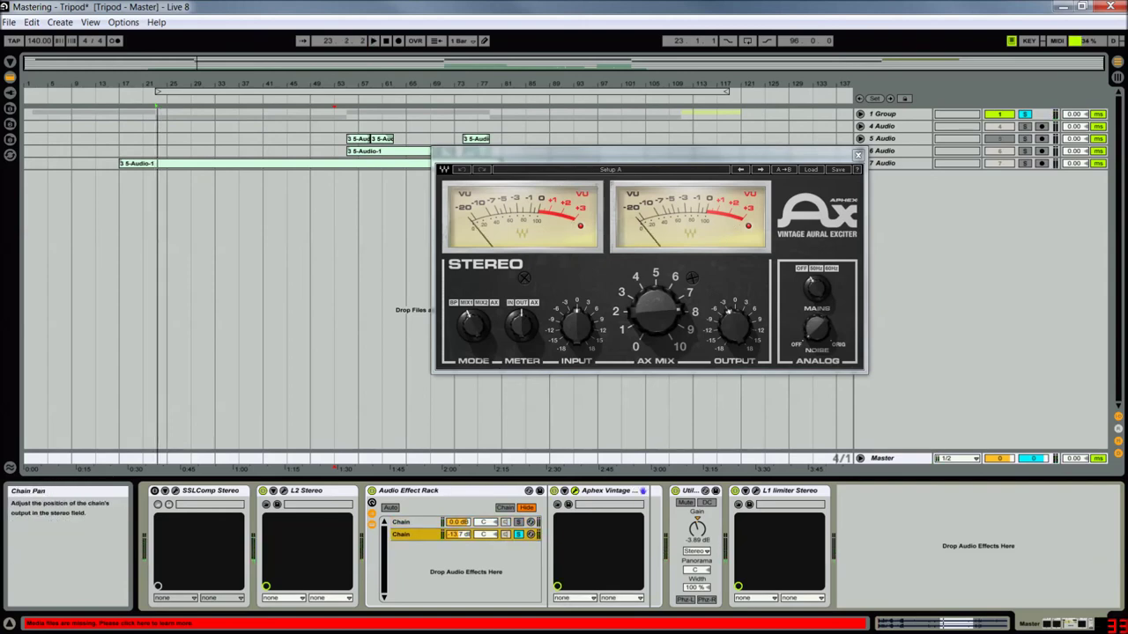
key(space)
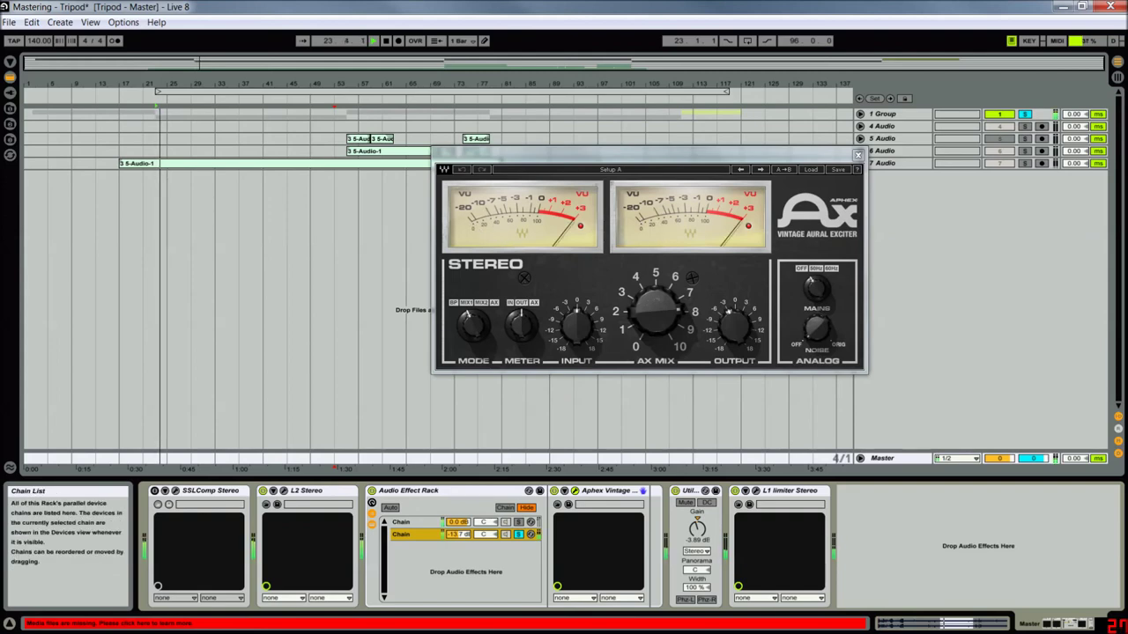
click(518, 522)
click(518, 534)
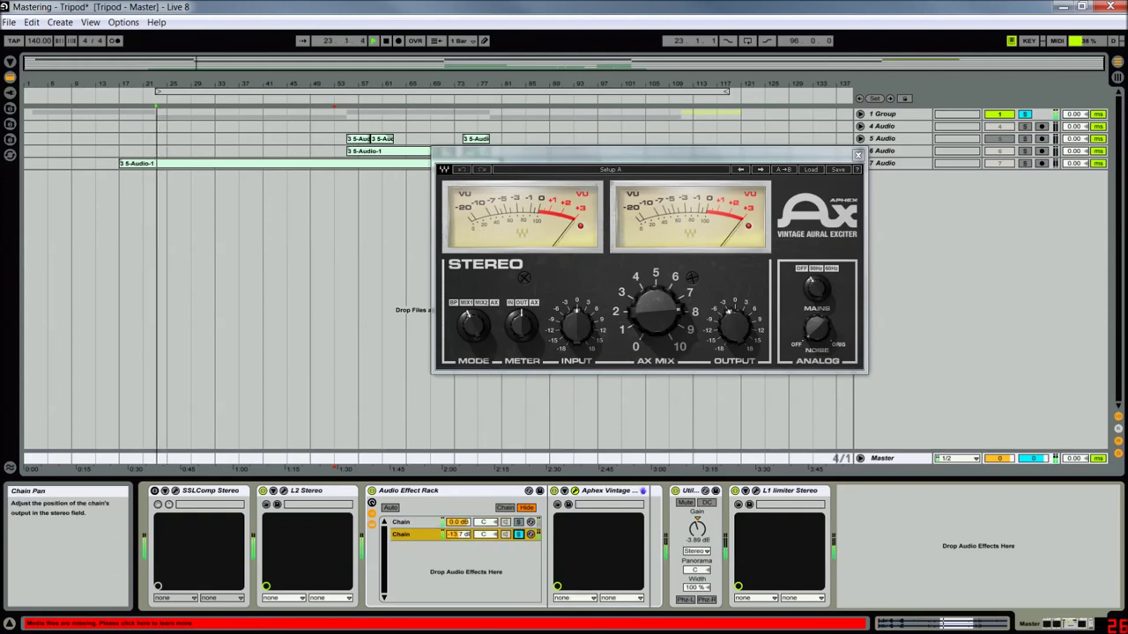
Try the soloed exciter chain at a volume of -6.5 dB and undo the change, leaving both chains unsoloed
key(space)
drag(457, 534, 457, 516)
key(space)
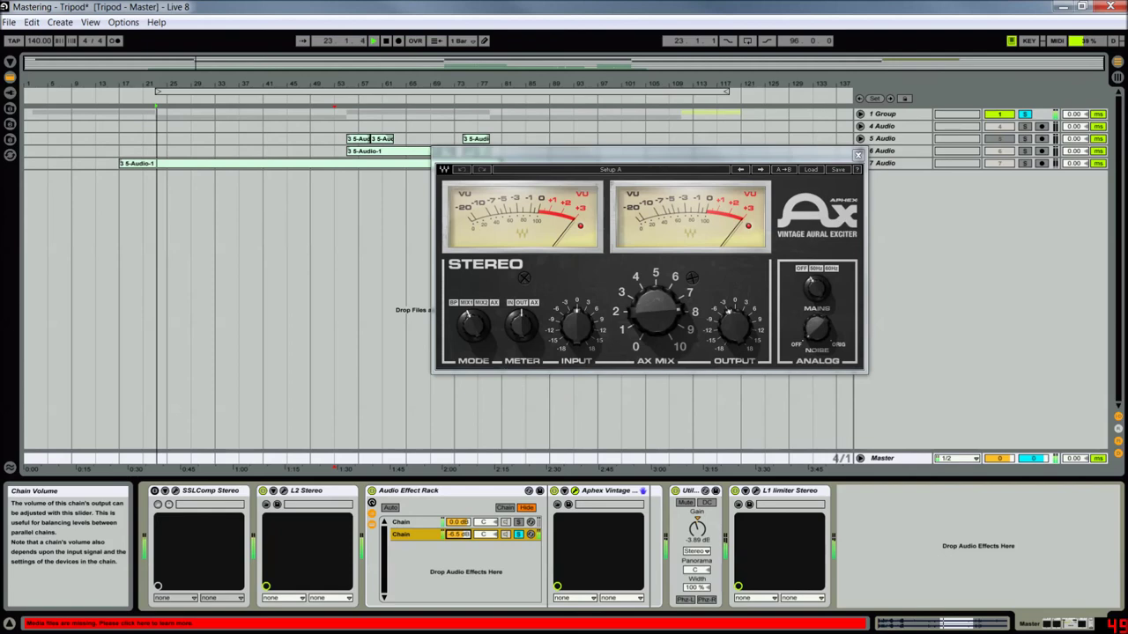
key(ctrl+z)
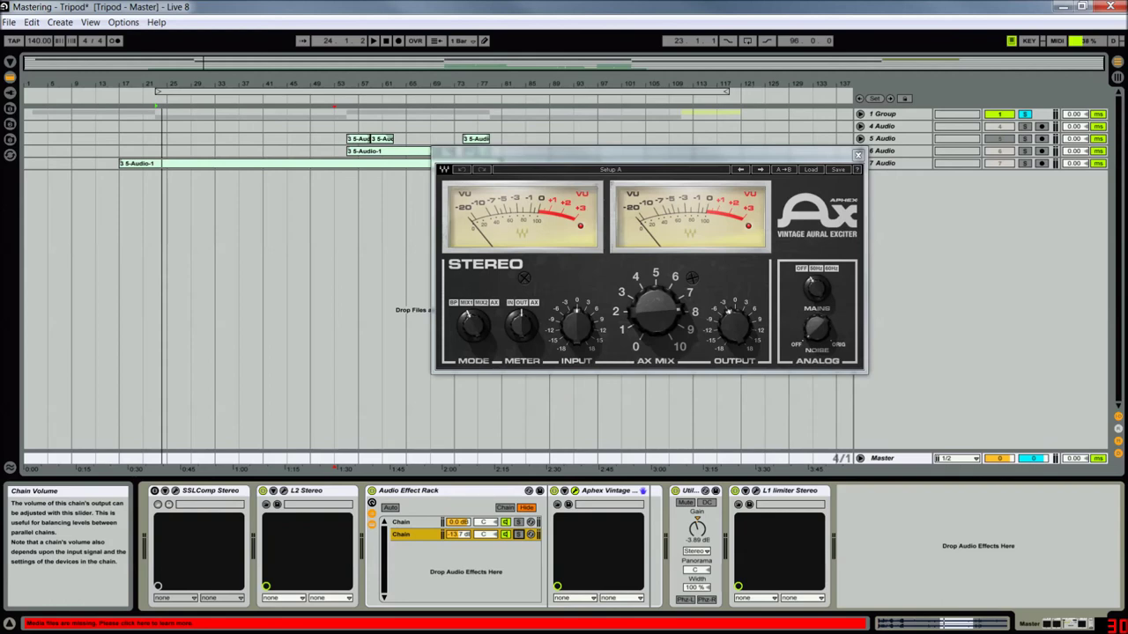
Audition the song with the Audio Effect Rack switched off and back on, and close the Aphex exciter window
key(space)
click(372, 491)
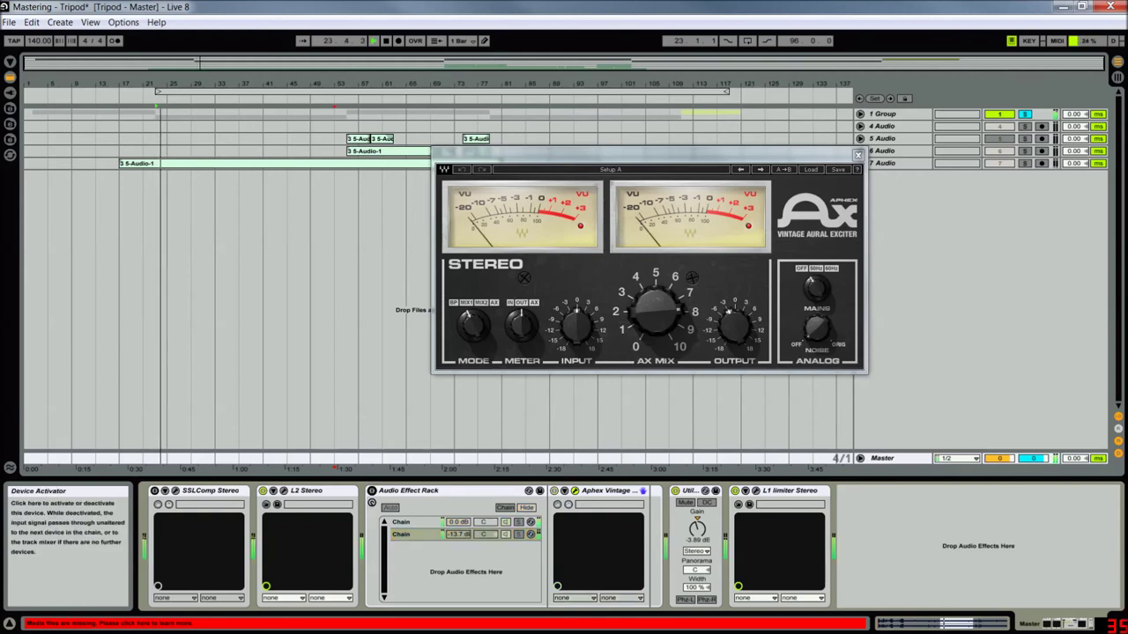
click(372, 491)
key(space)
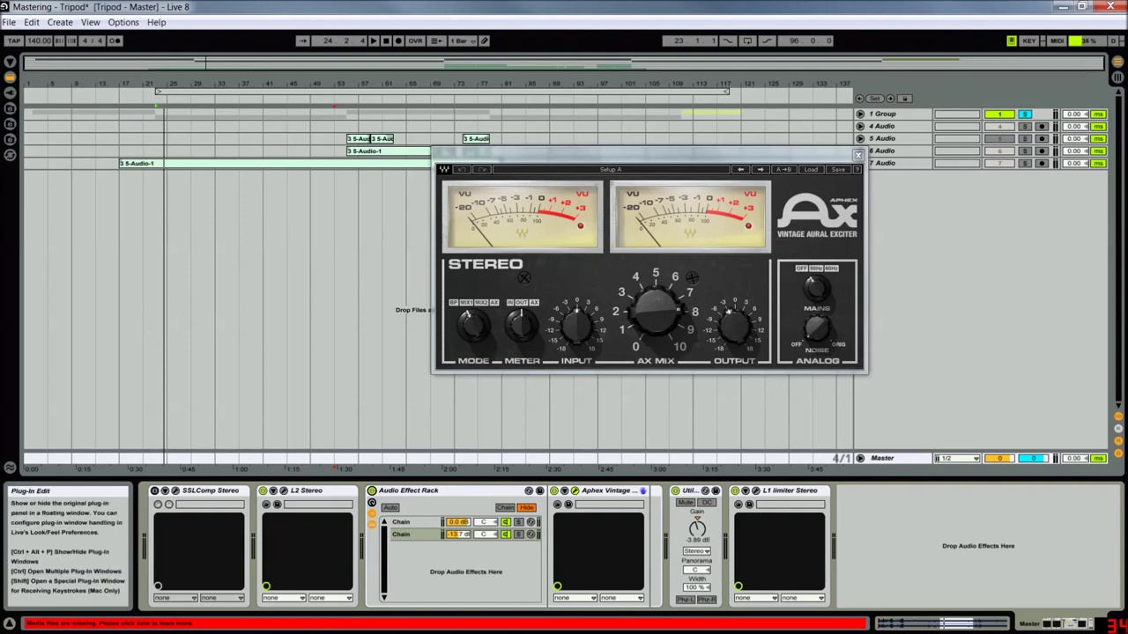
click(857, 155)
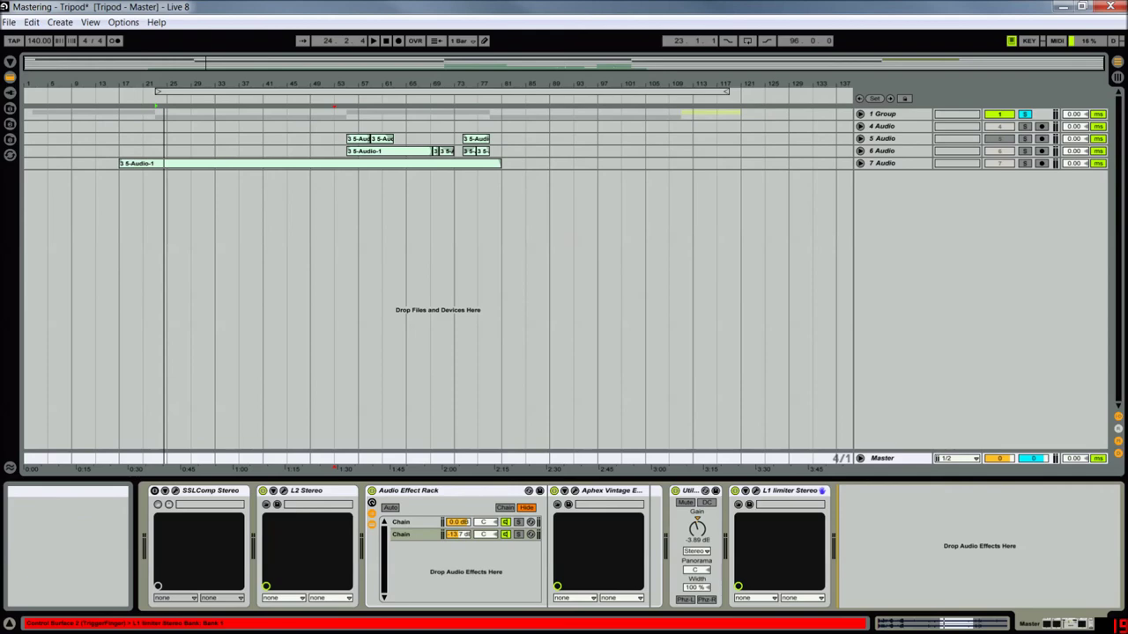
Open the L1 limiter at the end of the Master chain, audition the song through it, and close its window
click(775, 491)
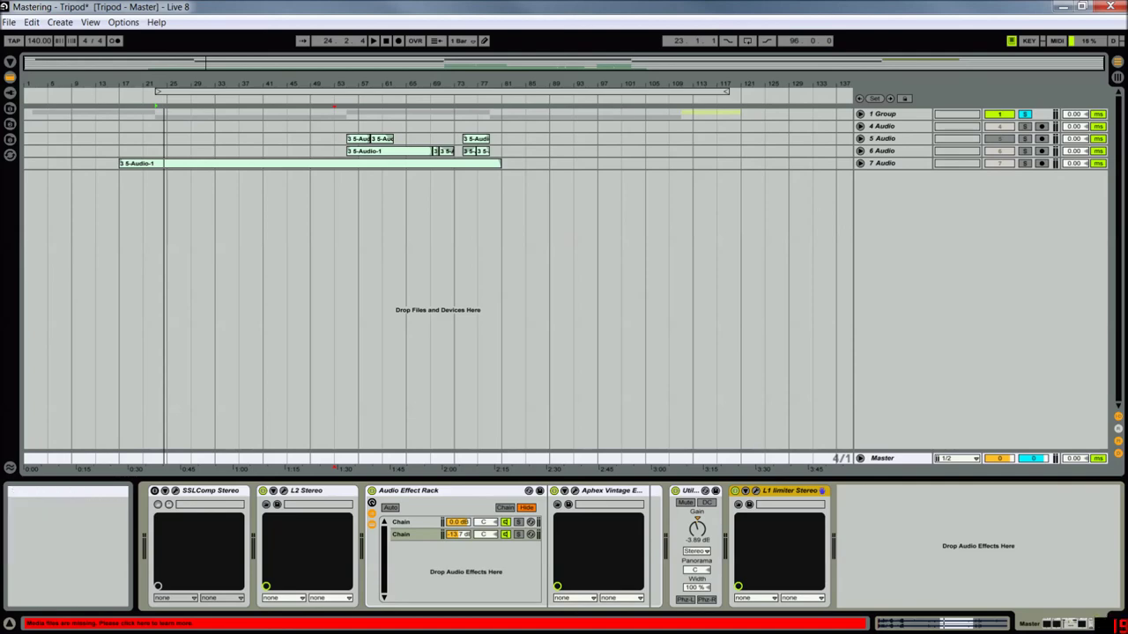
click(690, 491)
click(791, 491)
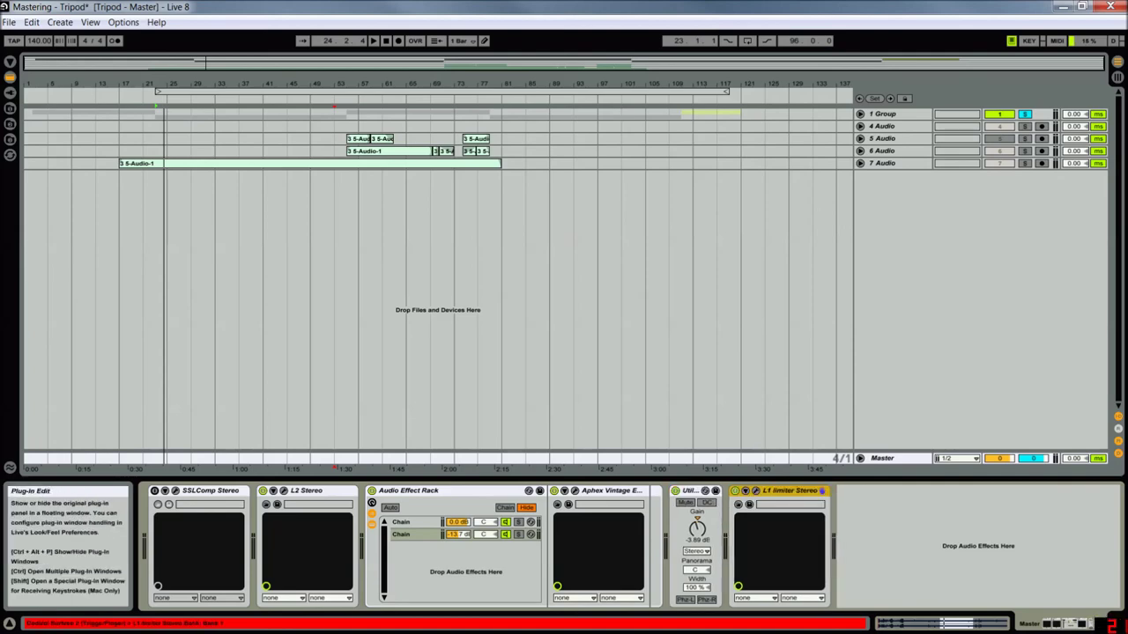
click(758, 491)
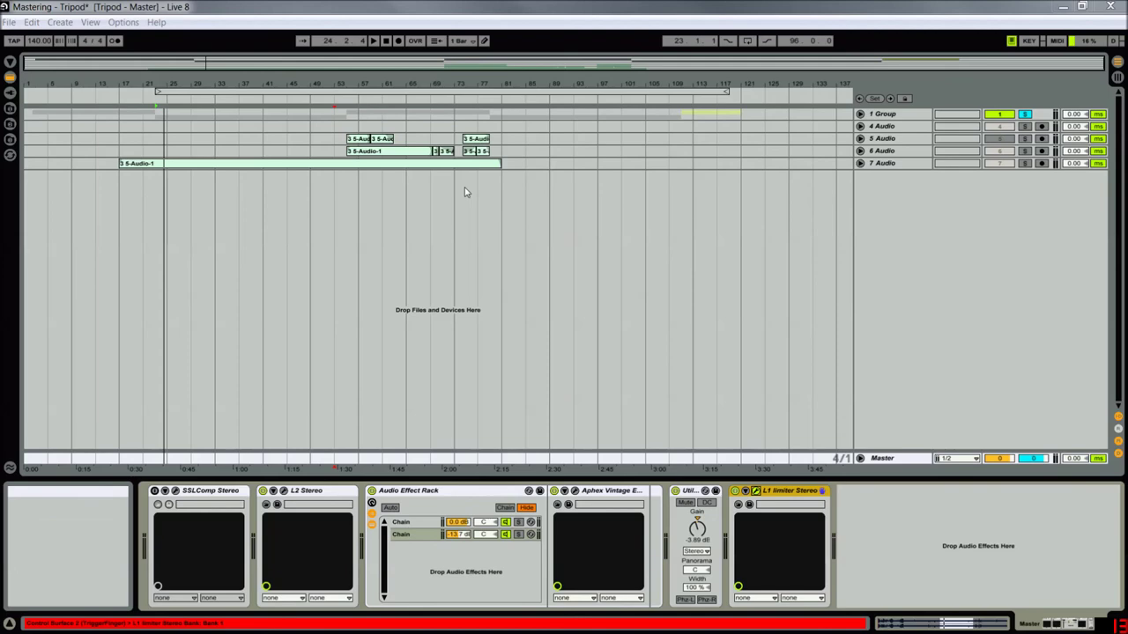
key(ctrl+alt+p)
drag(288, 114, 633, 200)
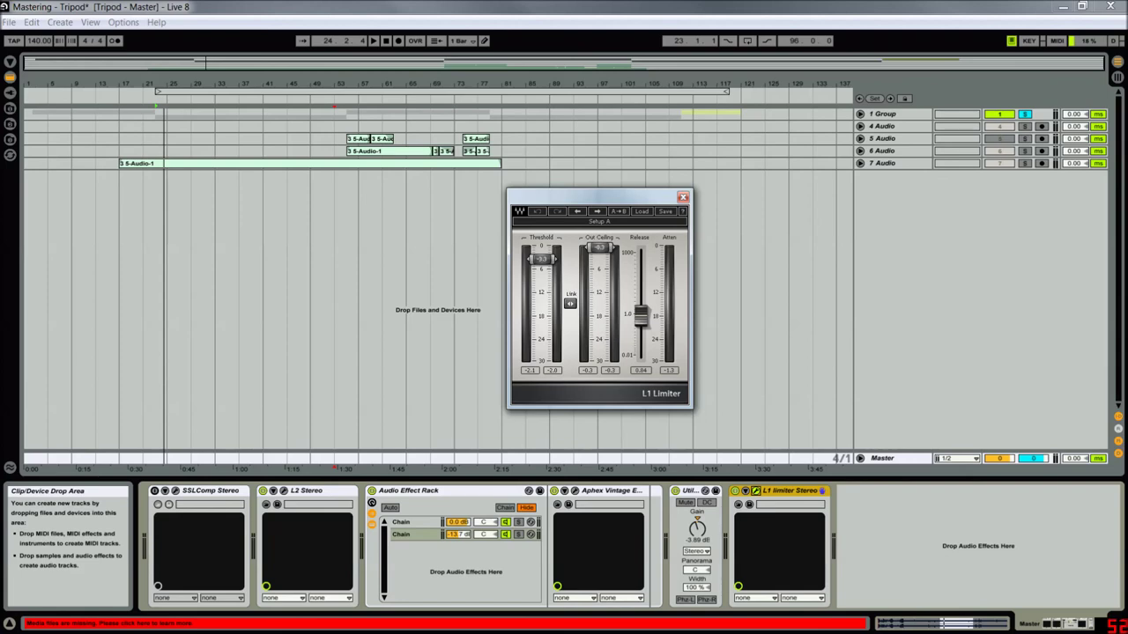
key(space)
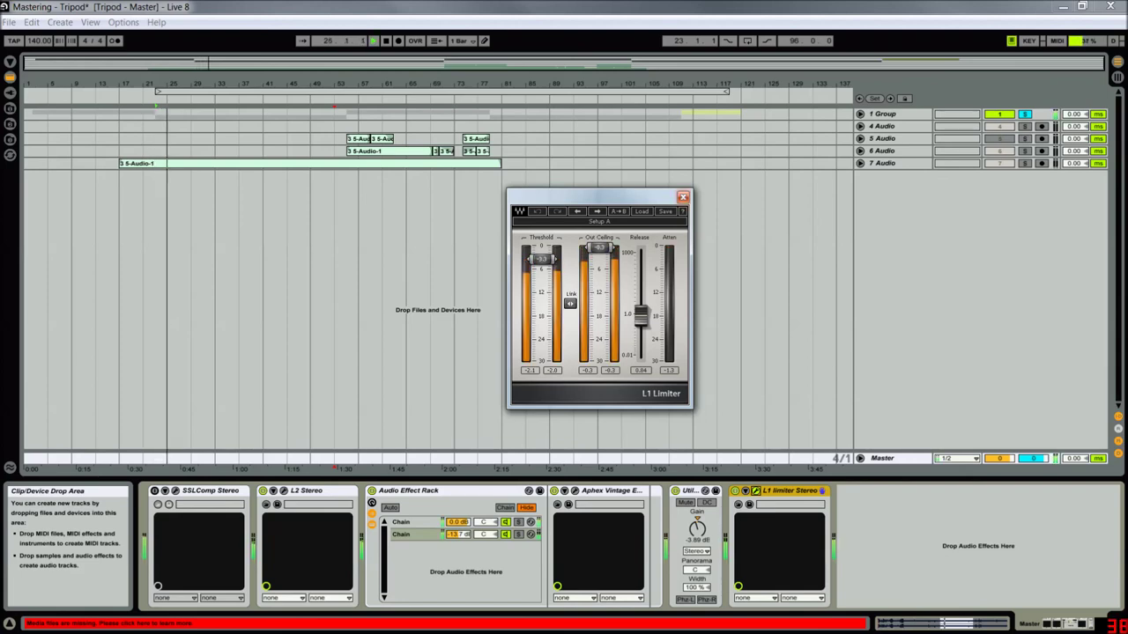
click(683, 196)
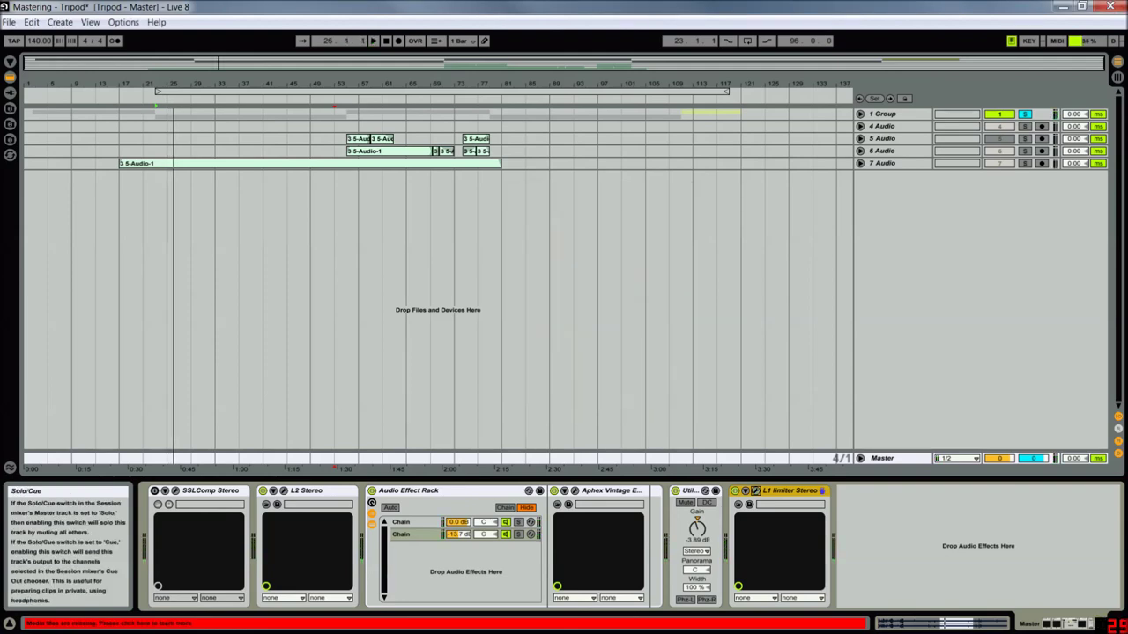
Unsolo the 1 Group track and unfold it to show its devices and the Tripod clips
click(1024, 113)
click(883, 458)
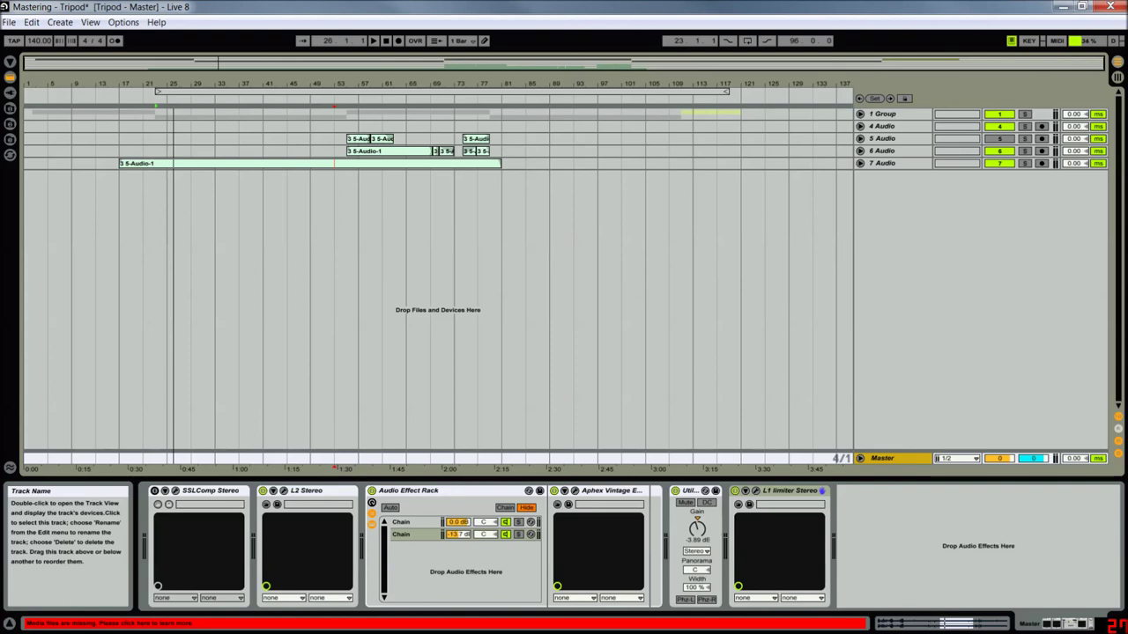
click(894, 113)
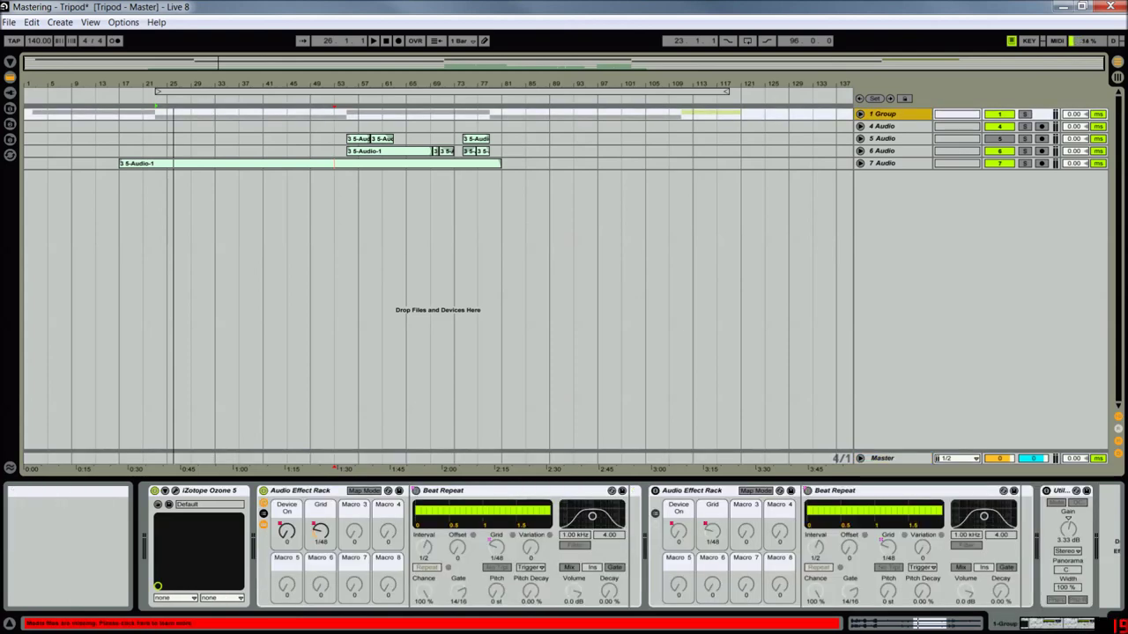
click(860, 114)
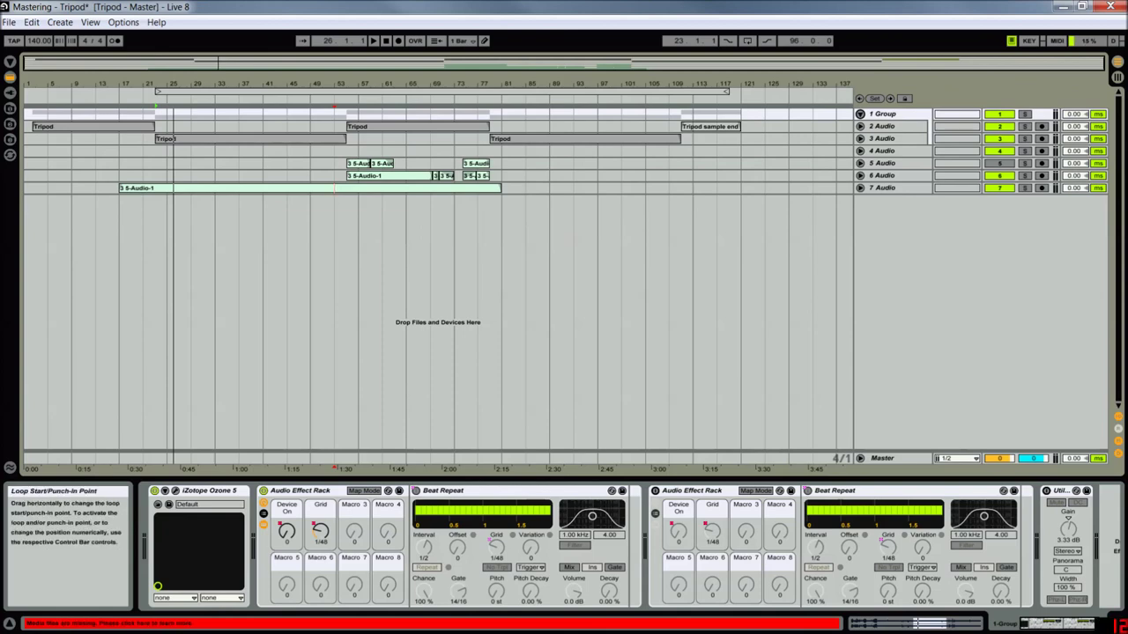
Move the loop start to bar 77 and place the insert marker at bar 113 on the 6 Audio track
drag(156, 91, 479, 91)
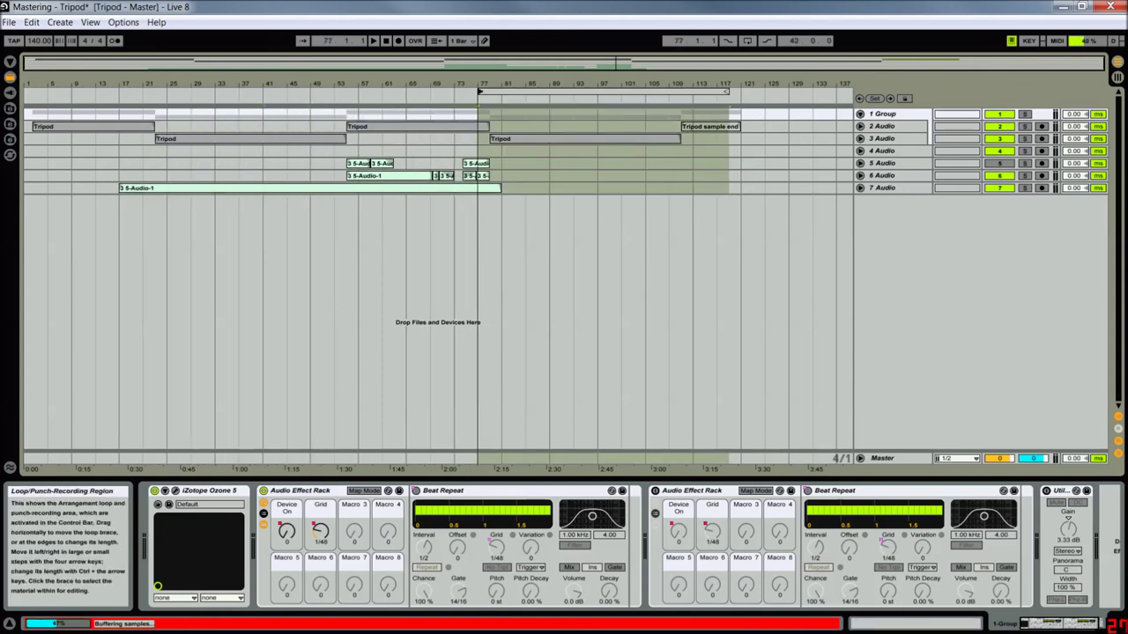
click(693, 175)
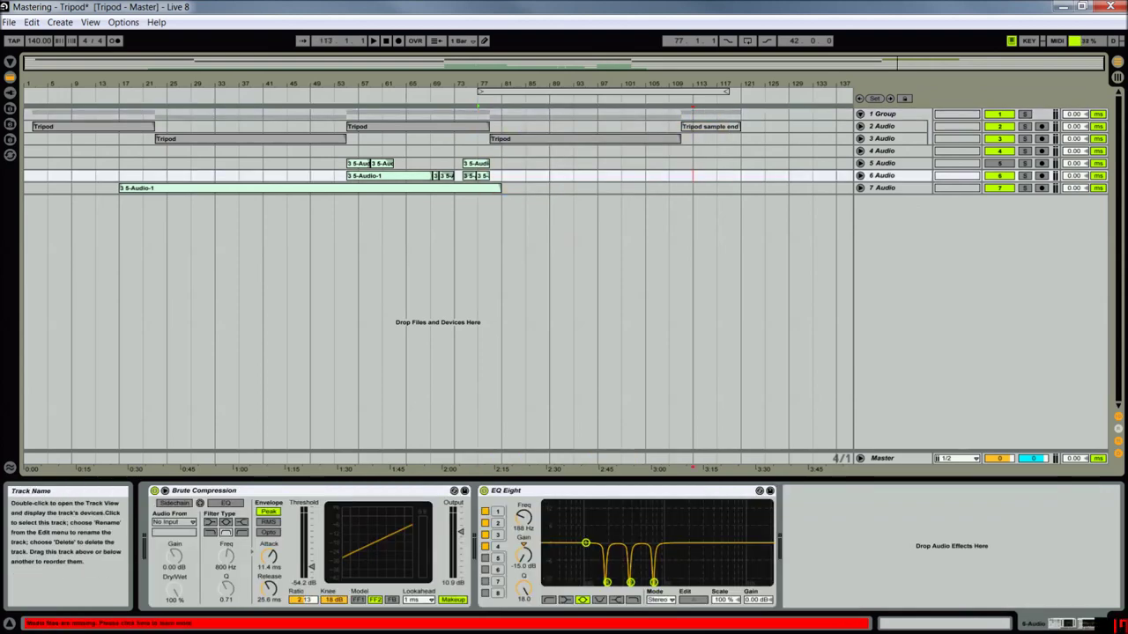
Enlarge the 1 Group track and show the Device On macro automation of its second Audio Effect Rack
drag(888, 118, 921, 224)
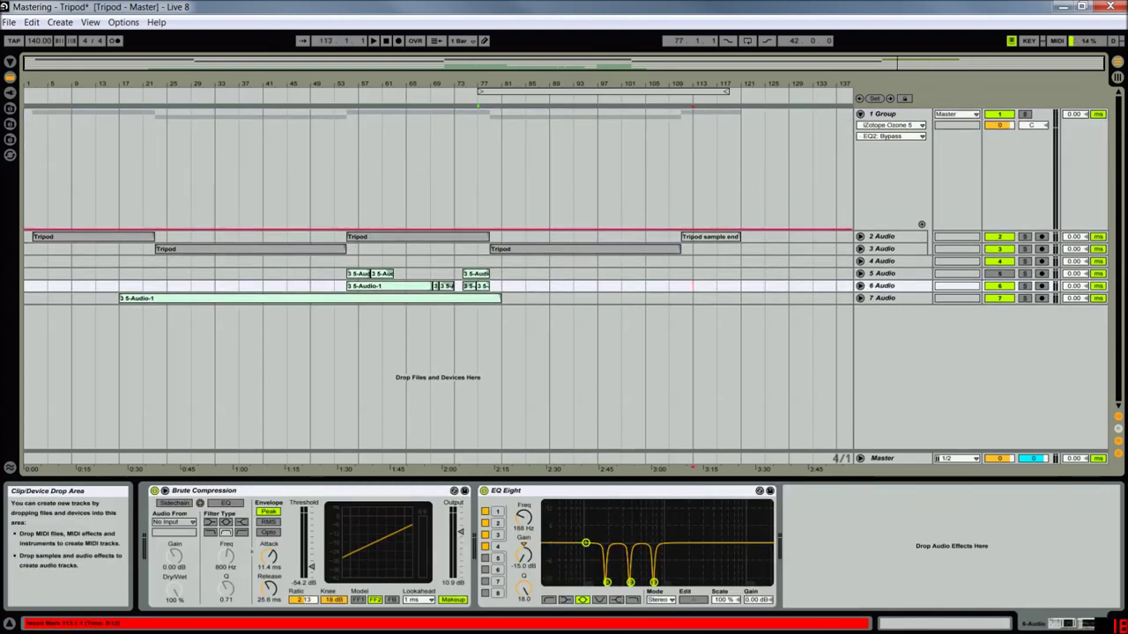
click(888, 113)
click(678, 532)
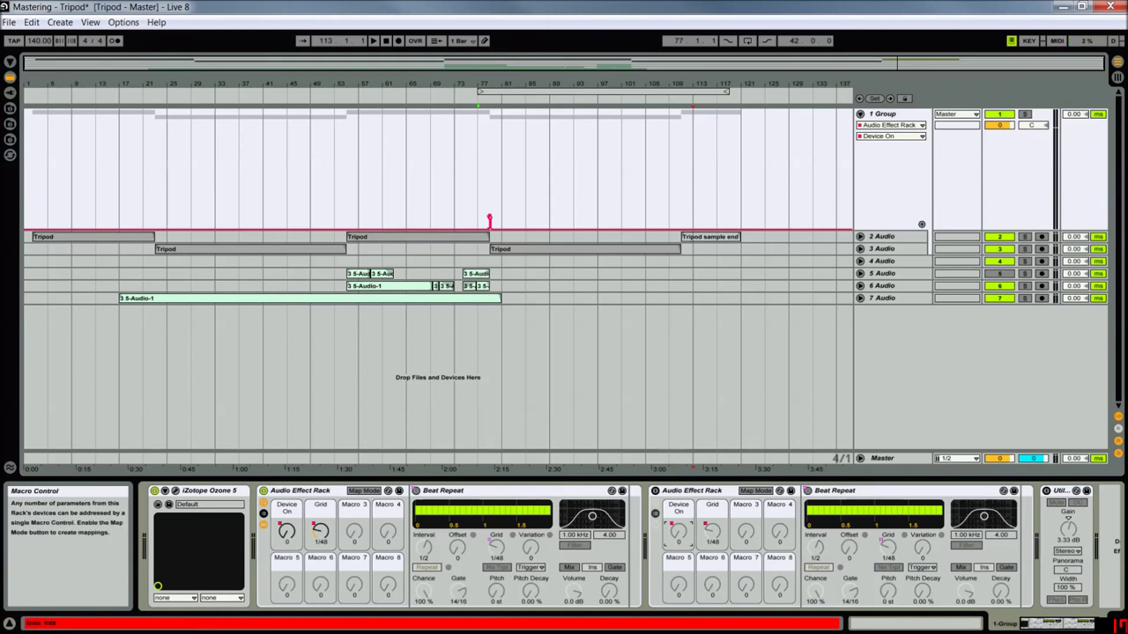
click(711, 531)
click(677, 531)
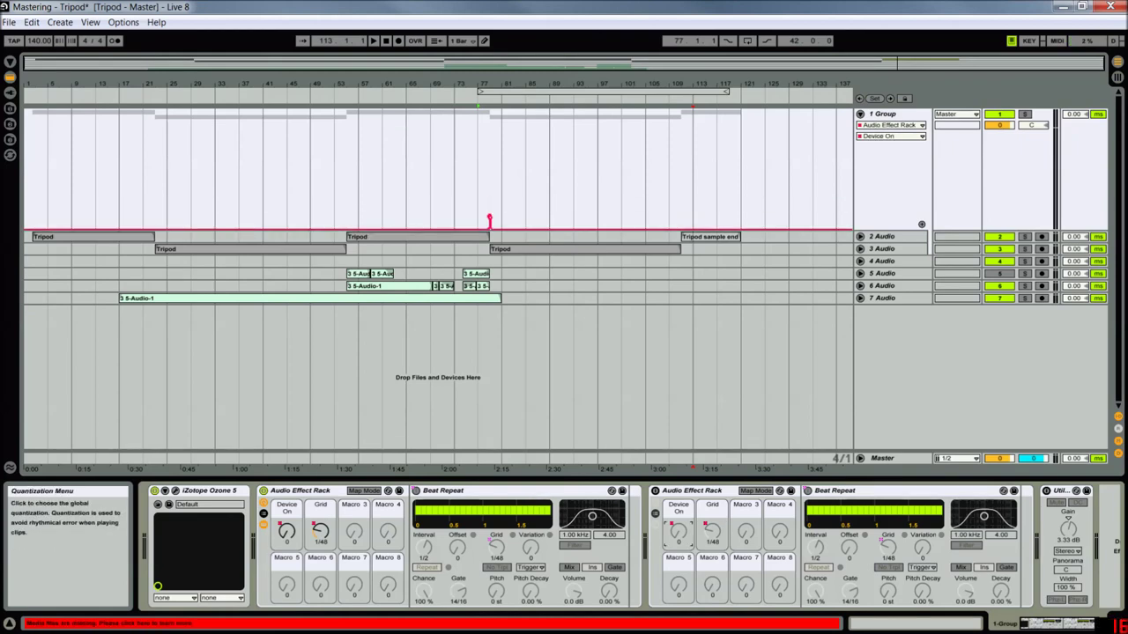
Narrow the arrangement grid to 1/2 and move the loop start to 78.3.1, just before the Device On automation spike
drag(346, 83, 346, 370)
key(minus)
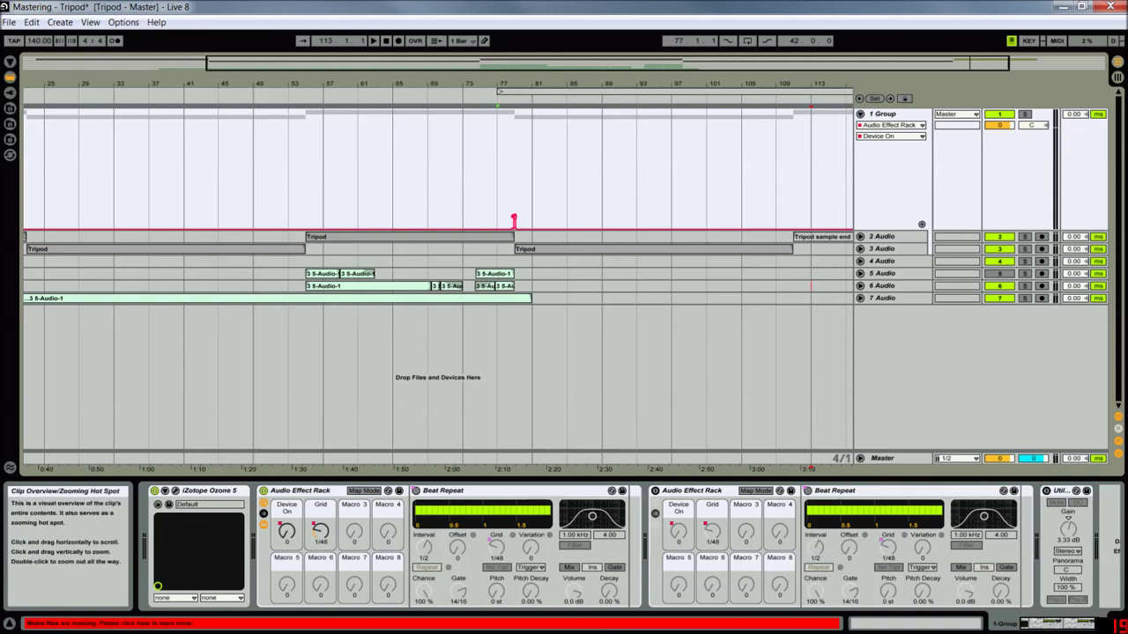
drag(638, 63, 674, 111)
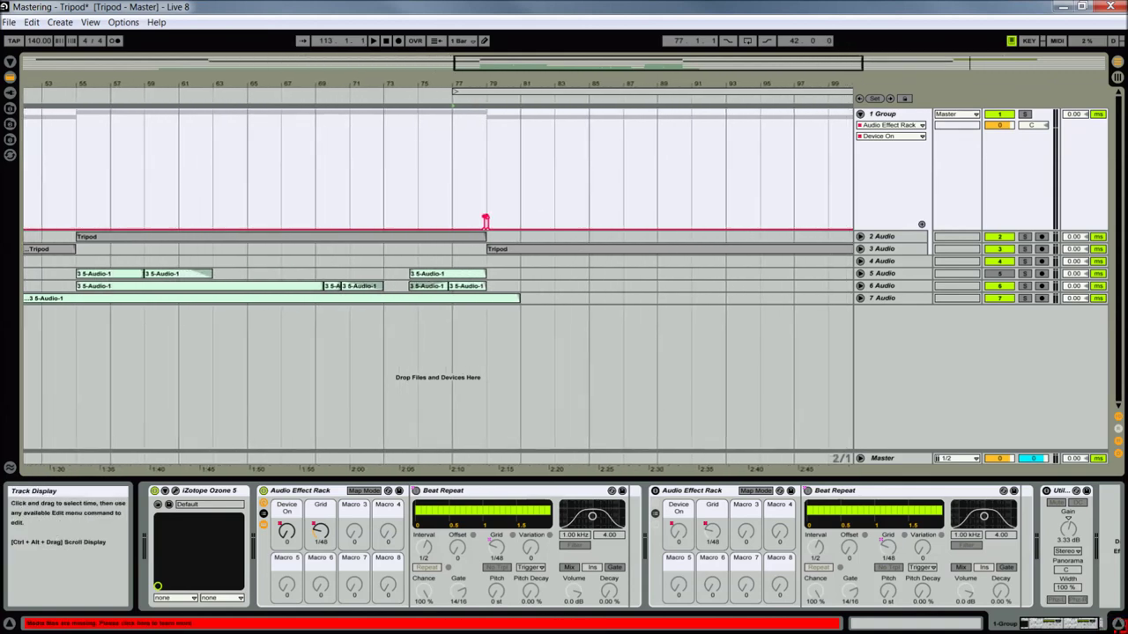
key(ctrl+2)
key(ctrl+1)
key(ctrl+1)
key(ctrl+1)
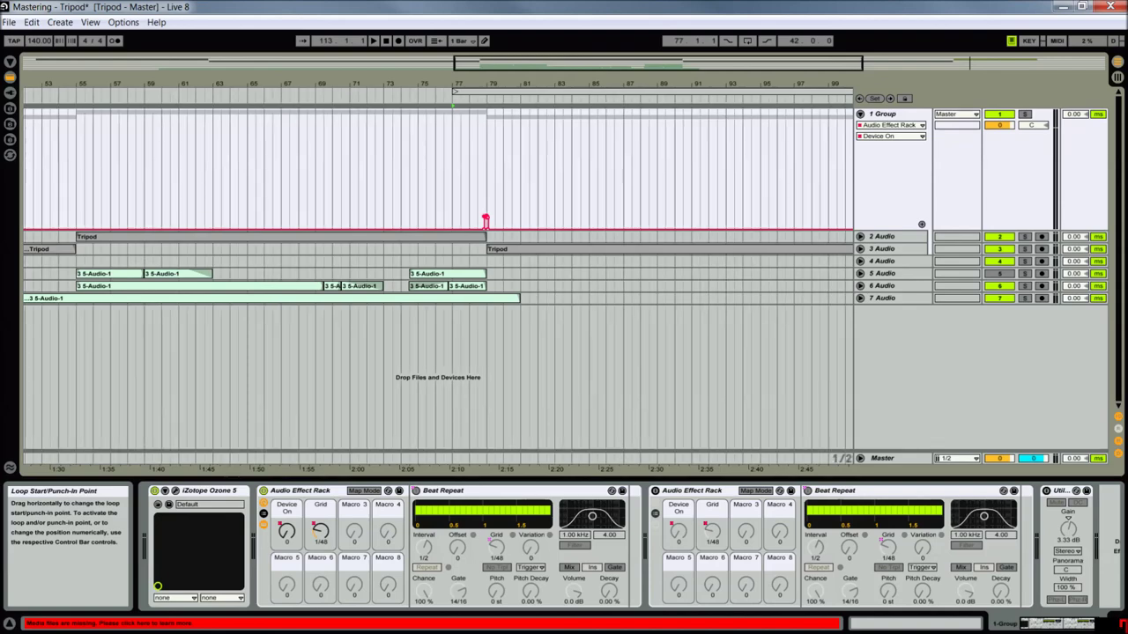
drag(454, 92, 478, 92)
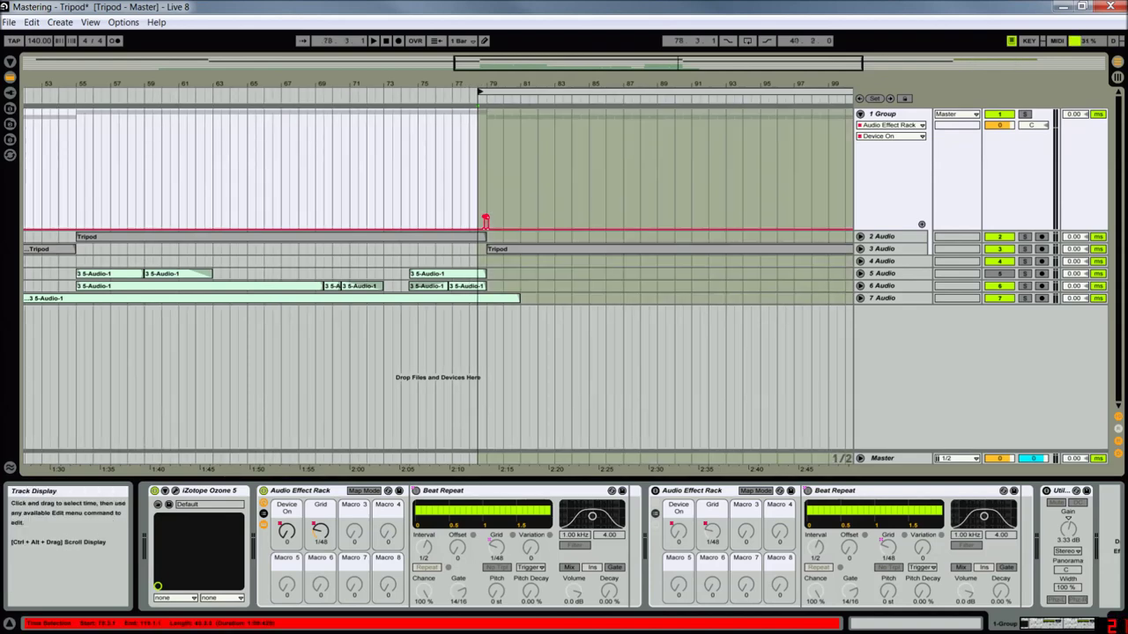
Move the loop start to 77.4.3 and audition the Device On automation spike before bar 79
click(93, 377)
drag(577, 63, 616, 115)
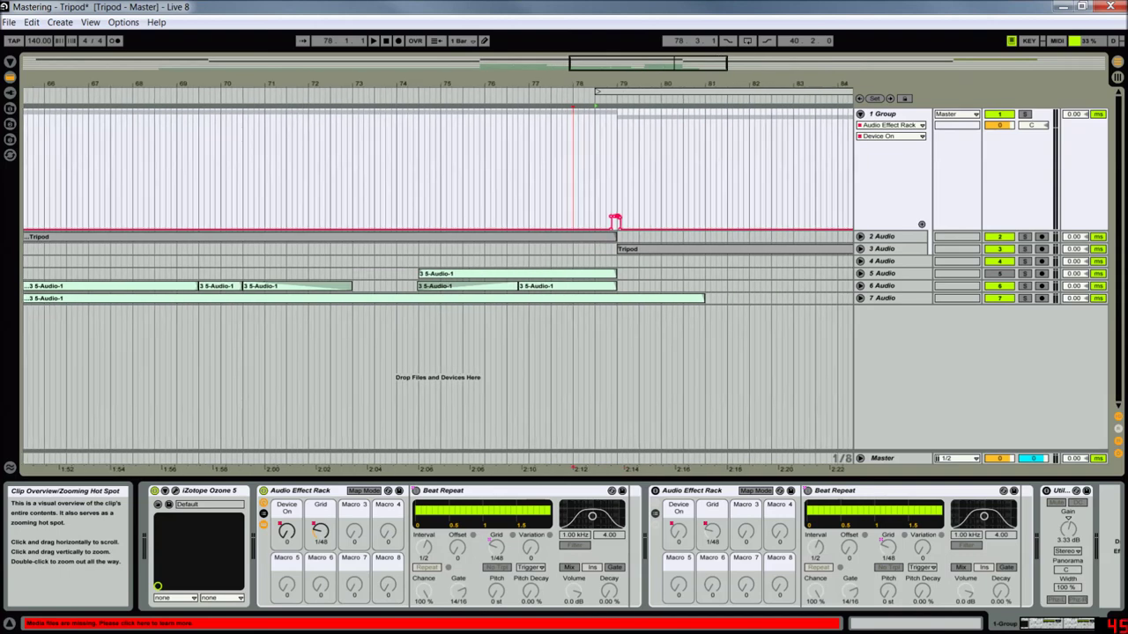
key(space)
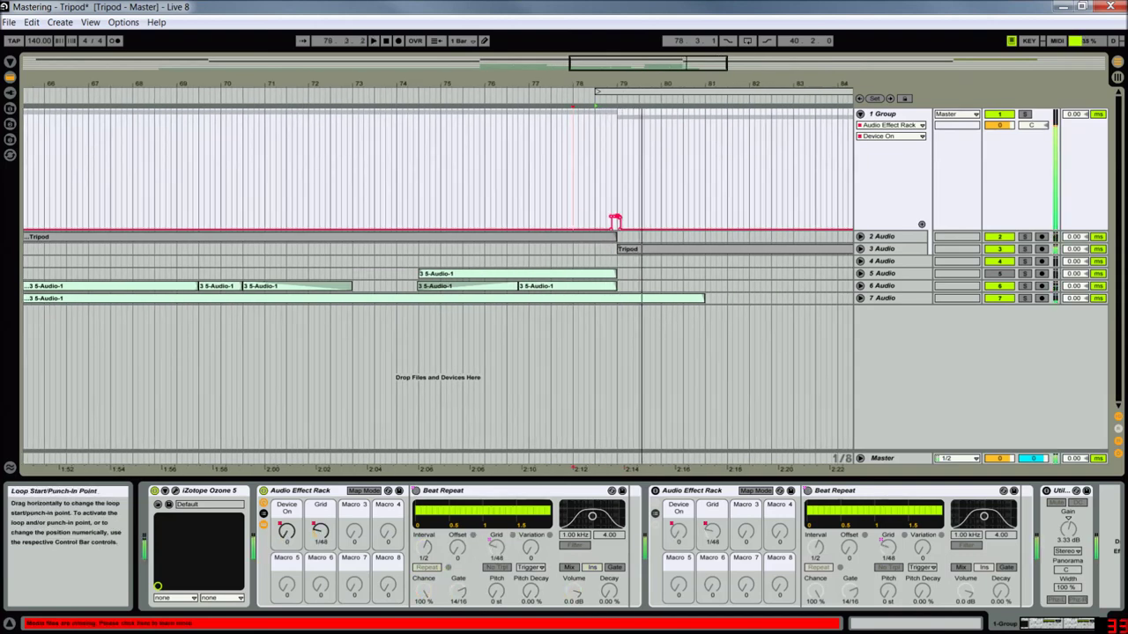
drag(596, 91, 568, 92)
key(space)
key(space)
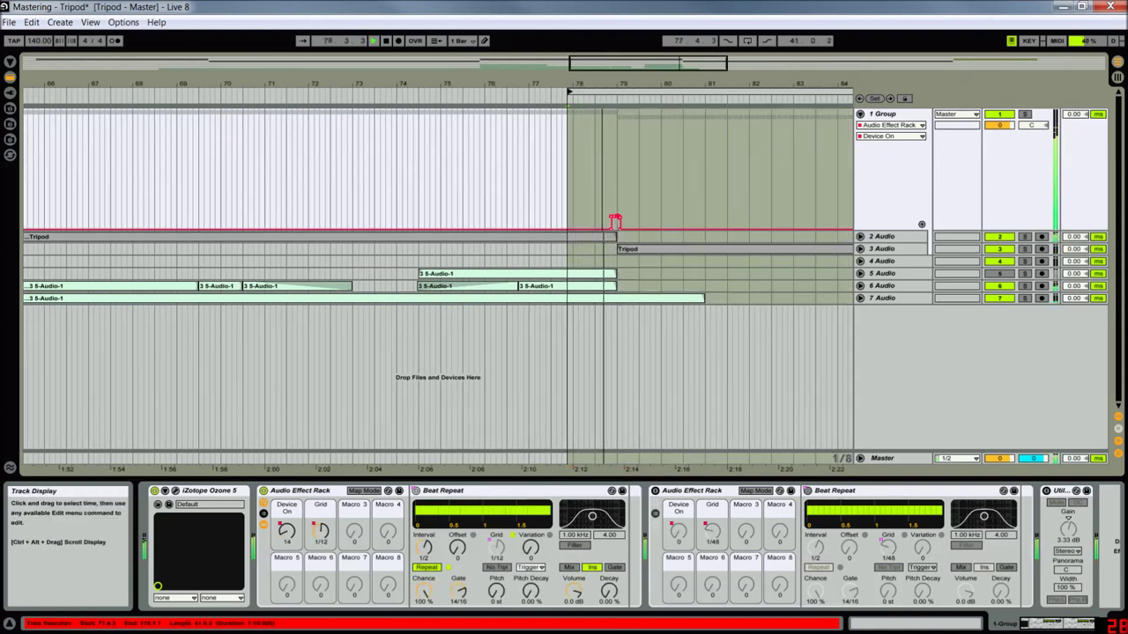
key(space)
Place the insert marker at 78.4.3 on the 1 Group track, play briefly and return the loop start to 78.3.1
click(612, 177)
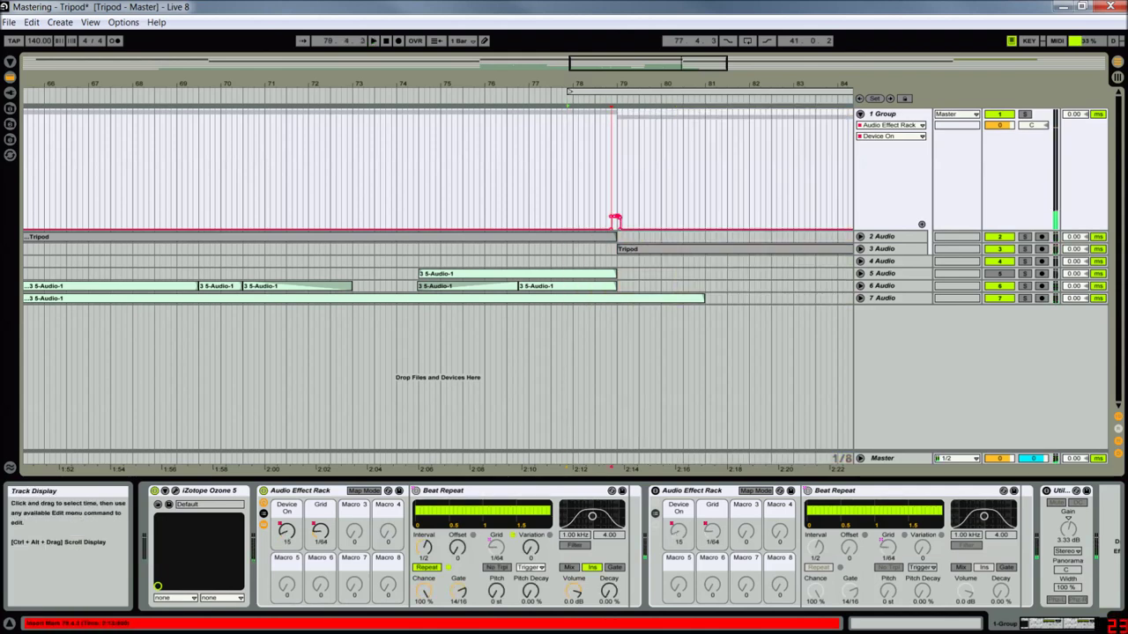
key(space)
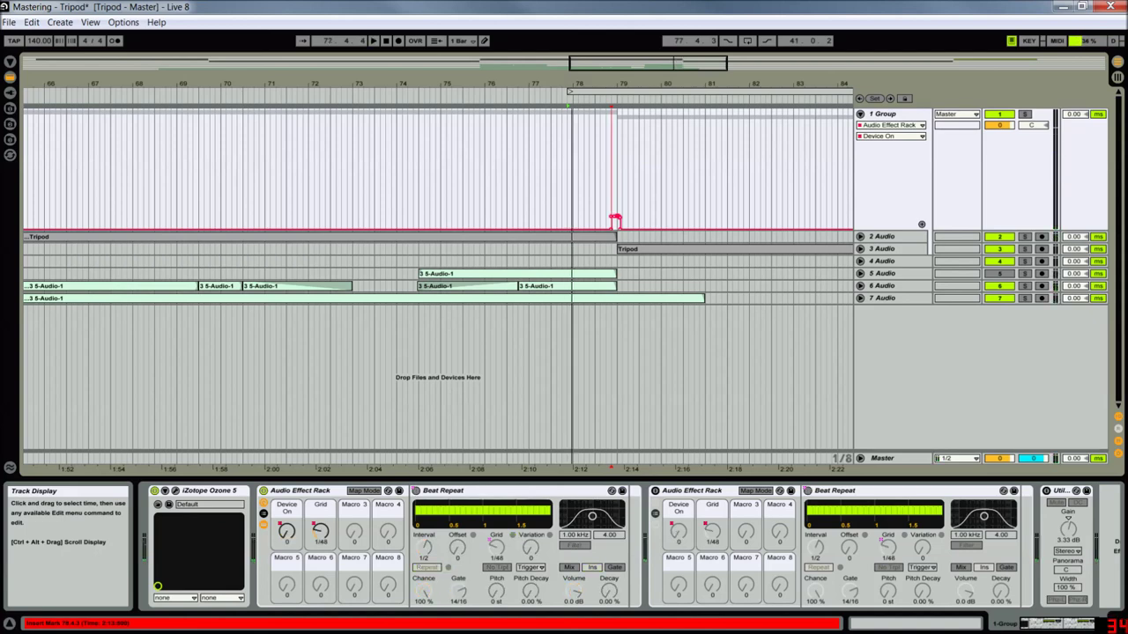
drag(569, 91, 596, 92)
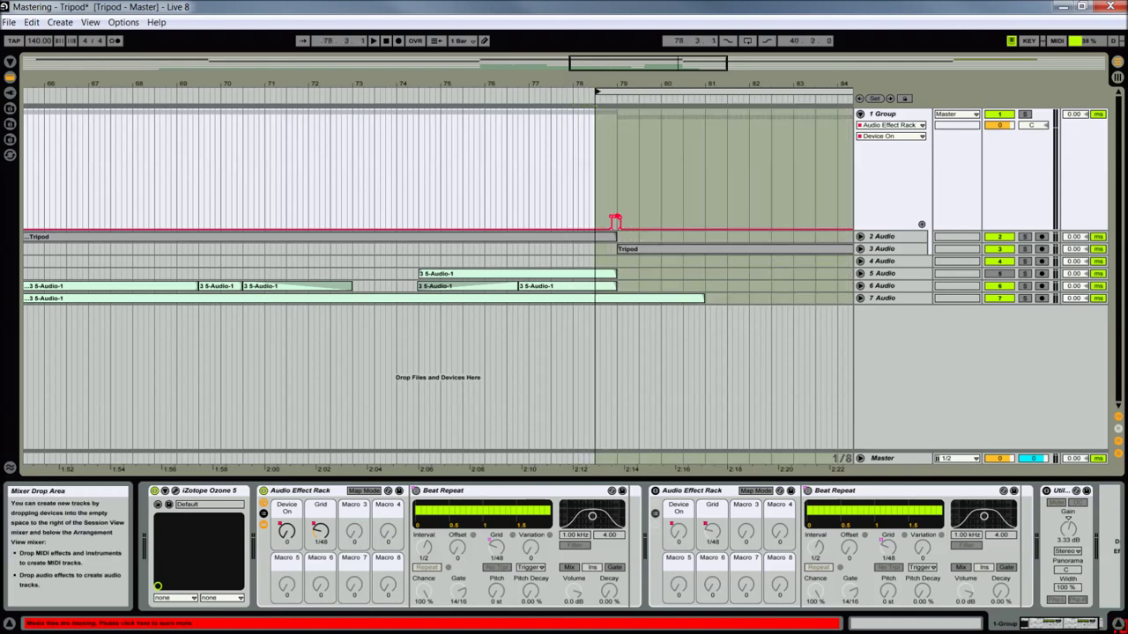
Place the insert marker at 84.2.1 on the 7 Audio track and show the whole arrangement
click(723, 92)
click(845, 298)
key(minus)
key(minus)
key(minus)
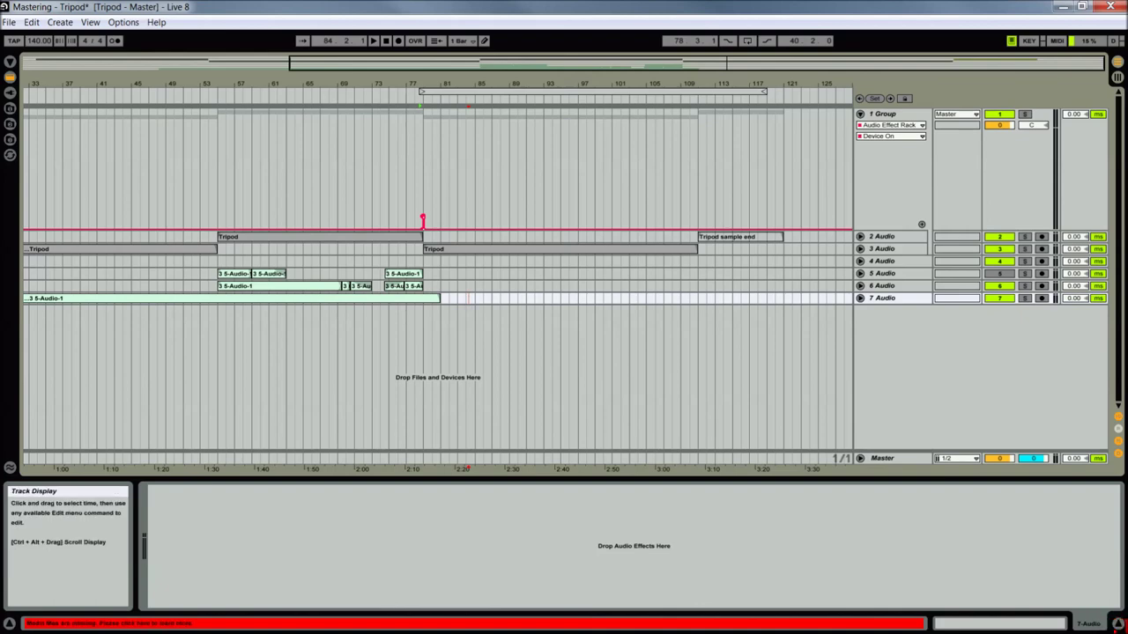
key(minus)
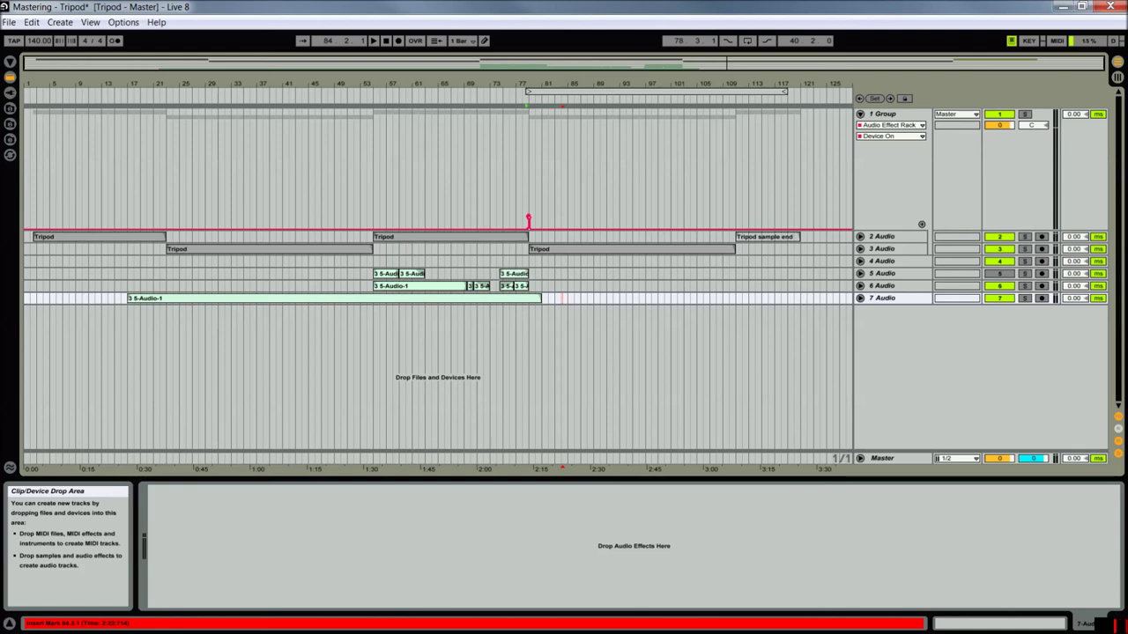
Place the insert marker at bar 79 on the 7 Audio track and widen the arrangement grid to 4/1
click(528, 298)
key(ctrl+2)
key(ctrl+2)
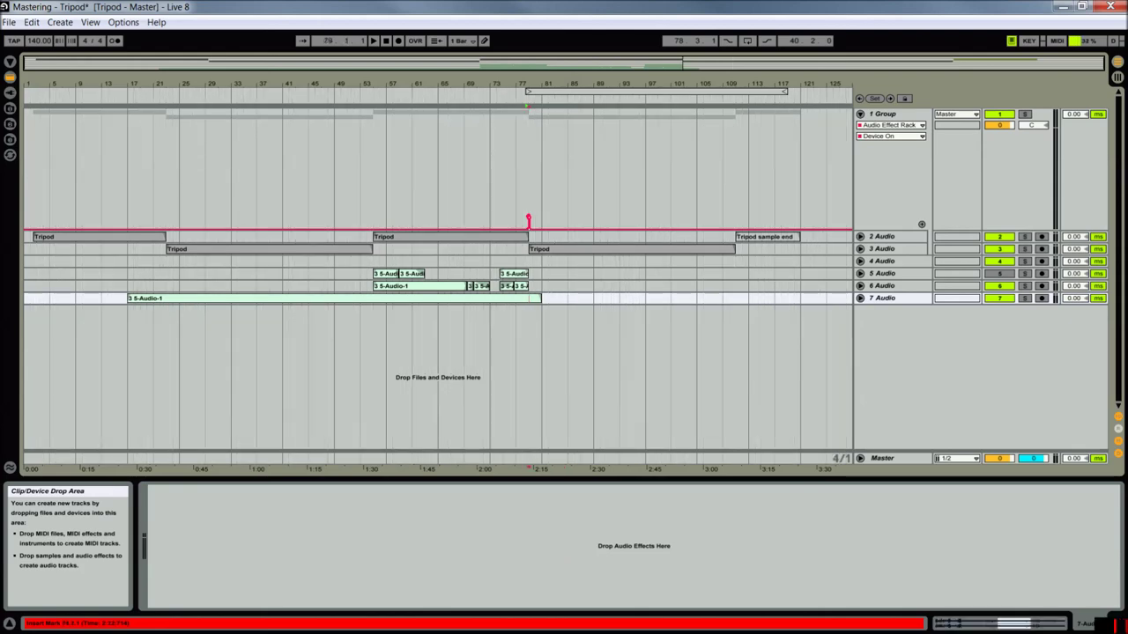